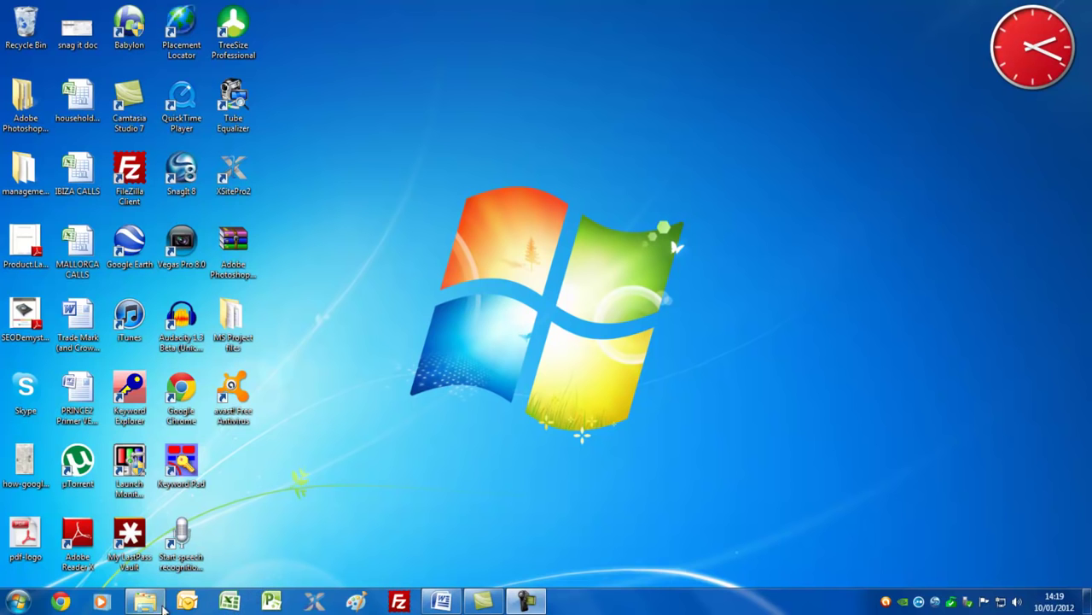
- Open Microsoft Project and set the new project's start date to 16 January 2012
click(271, 601)
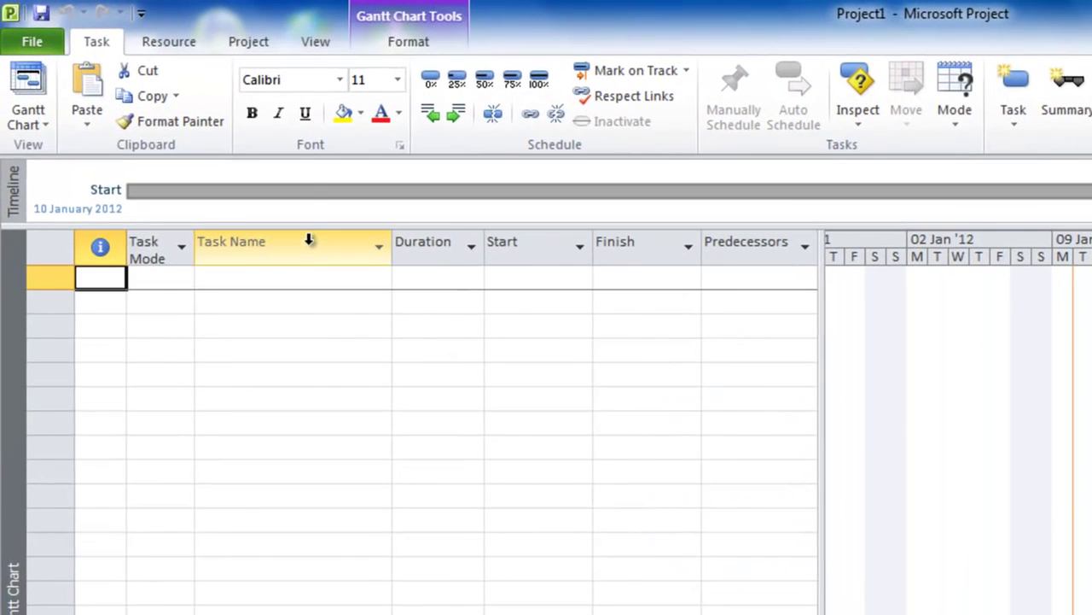
click(256, 41)
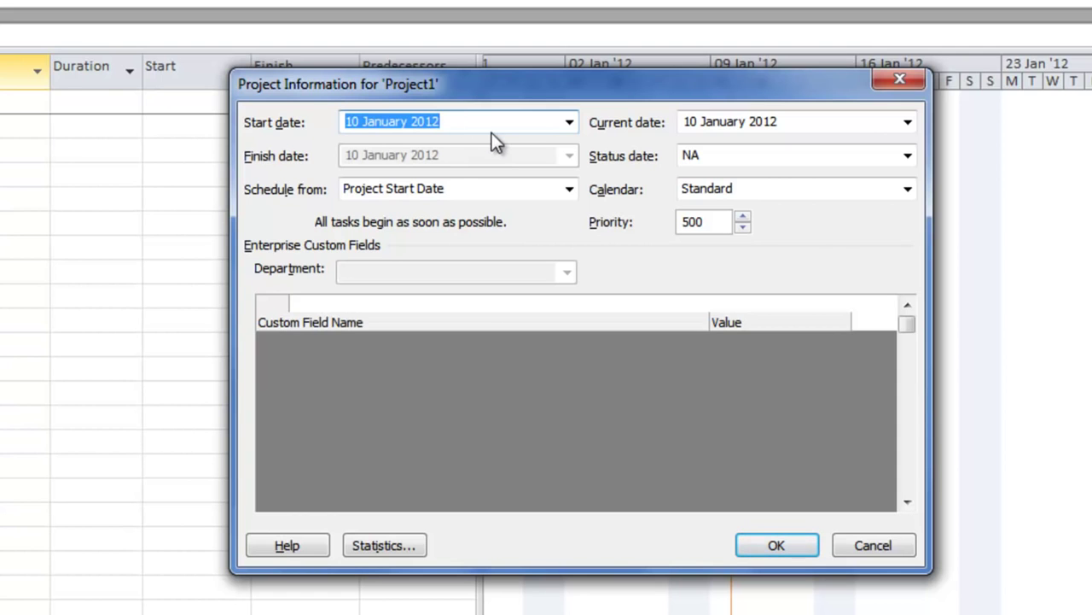
click(569, 123)
click(401, 246)
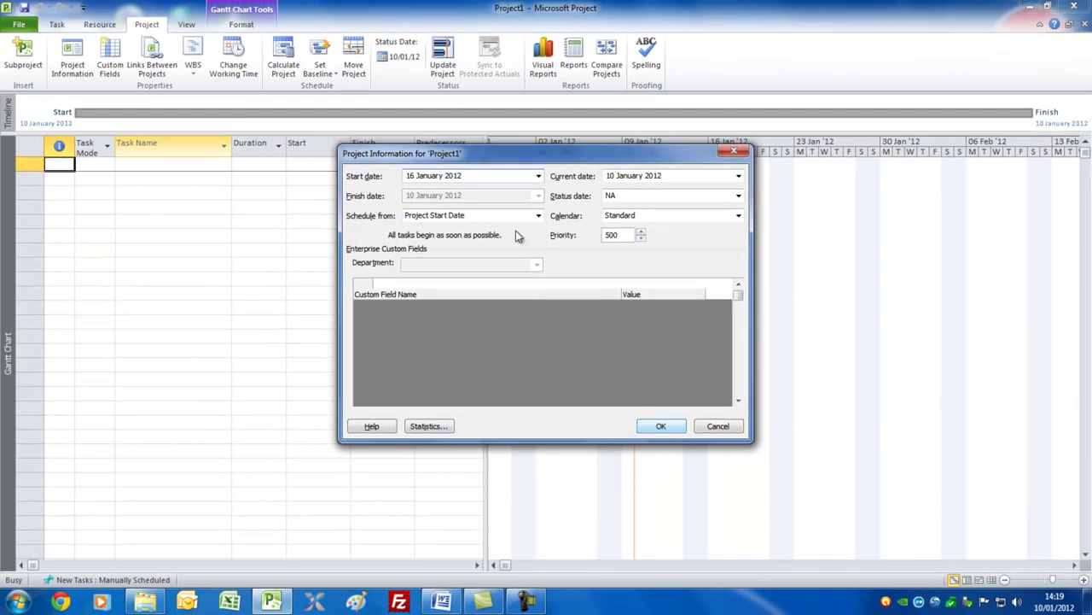
click(658, 426)
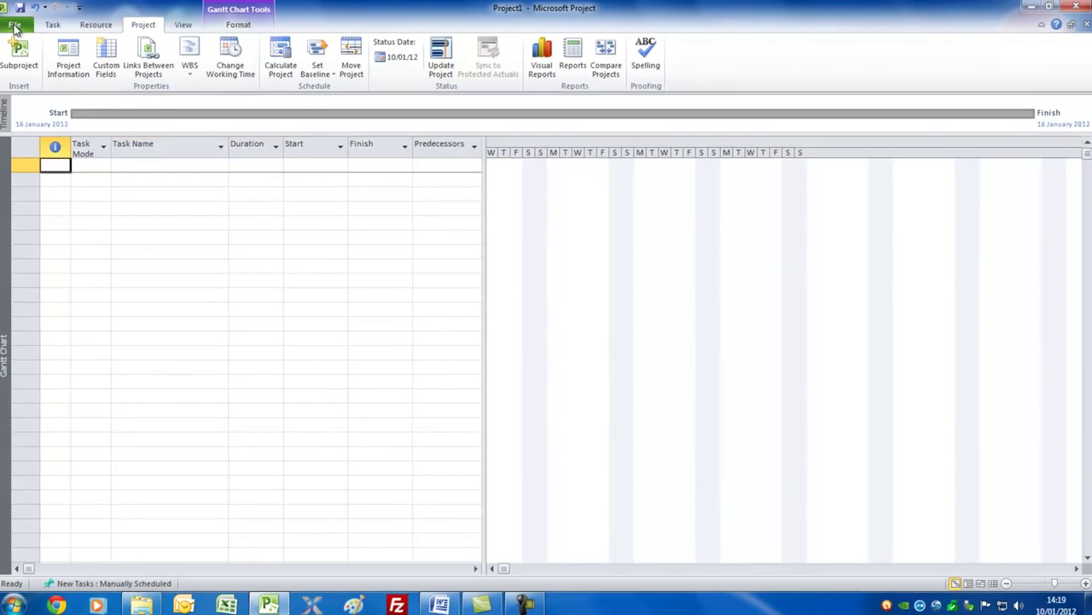
- Examine the project's display options, checking the currency symbol and the list of available currencies
click(15, 27)
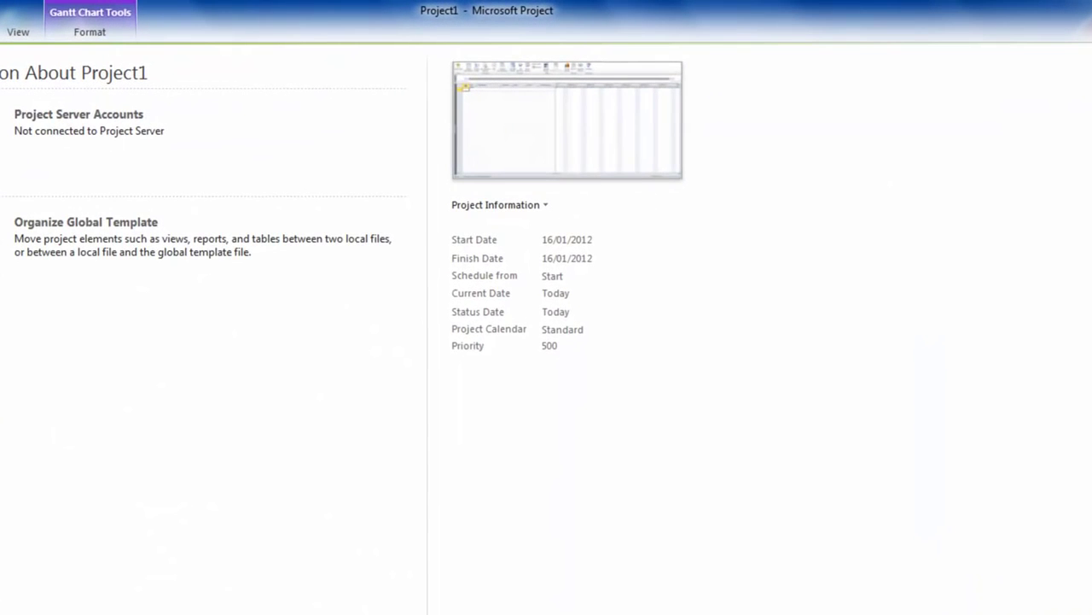
click(90, 450)
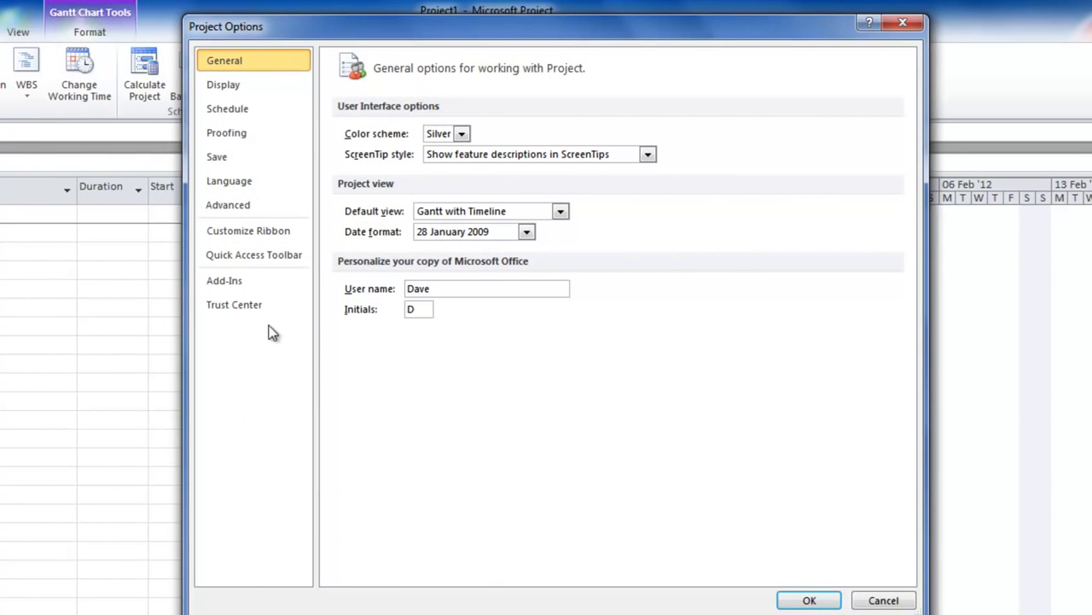
click(225, 85)
click(428, 193)
drag(428, 194, 403, 195)
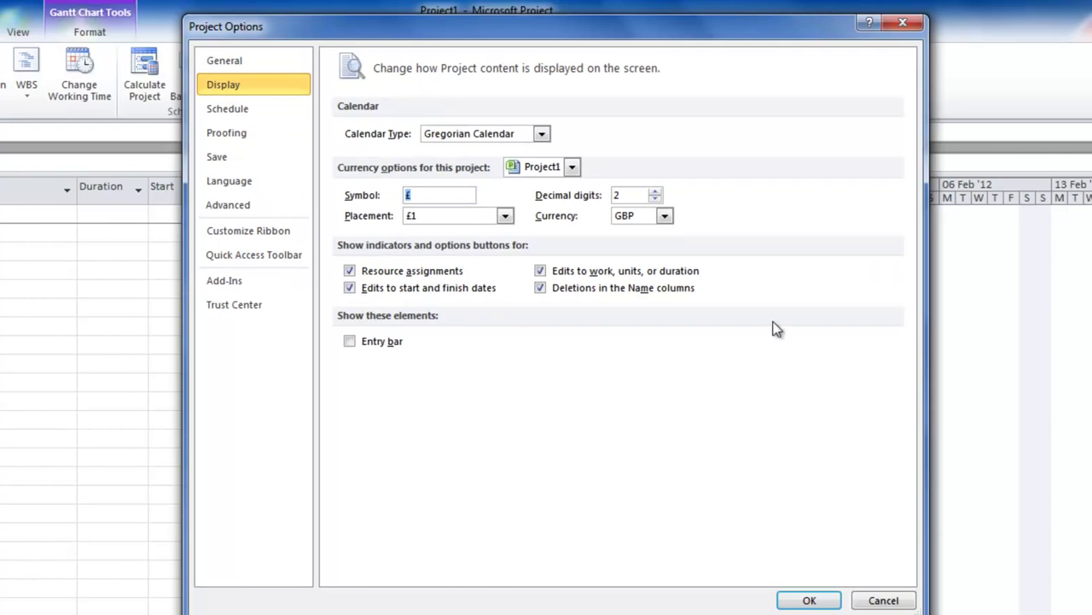
click(664, 216)
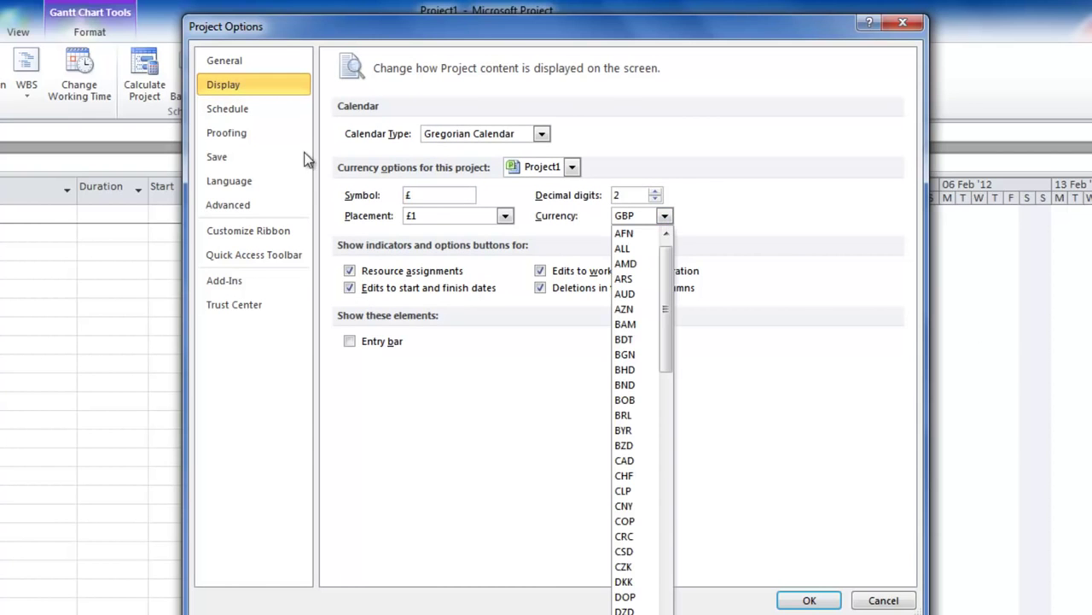
- Review the project's scheduling and calculation options and the advanced options, including the default standard rate
click(229, 109)
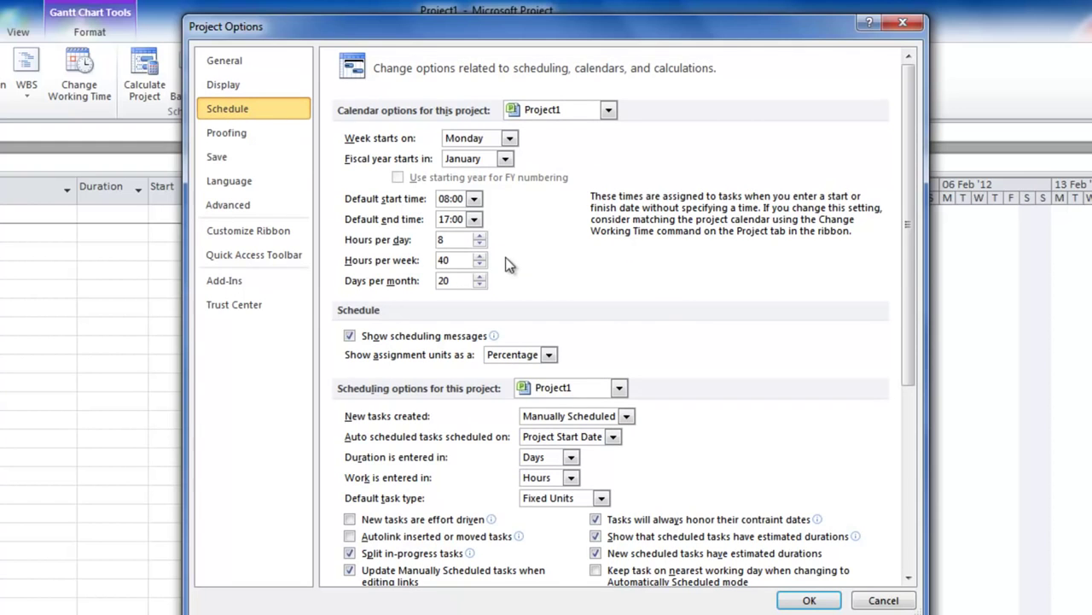
drag(902, 313, 900, 521)
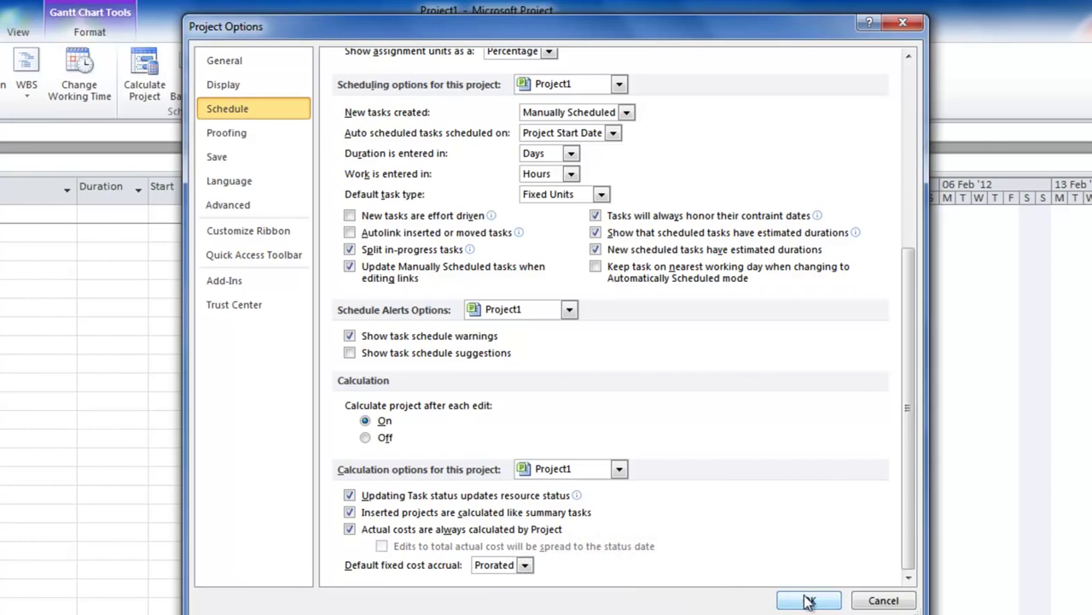
click(213, 206)
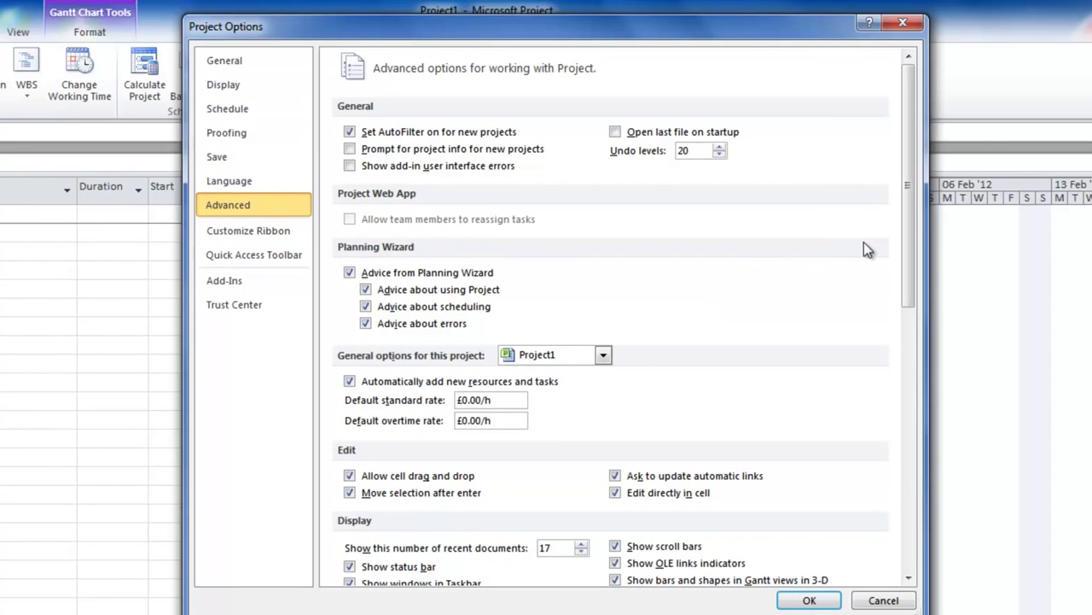
drag(911, 265, 898, 321)
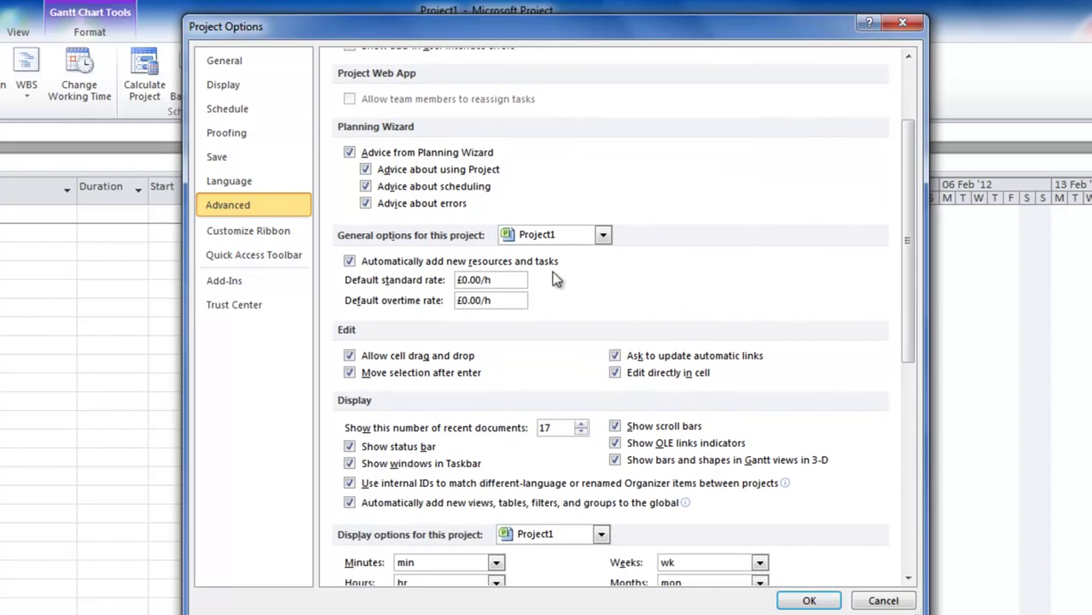
double_click(501, 284)
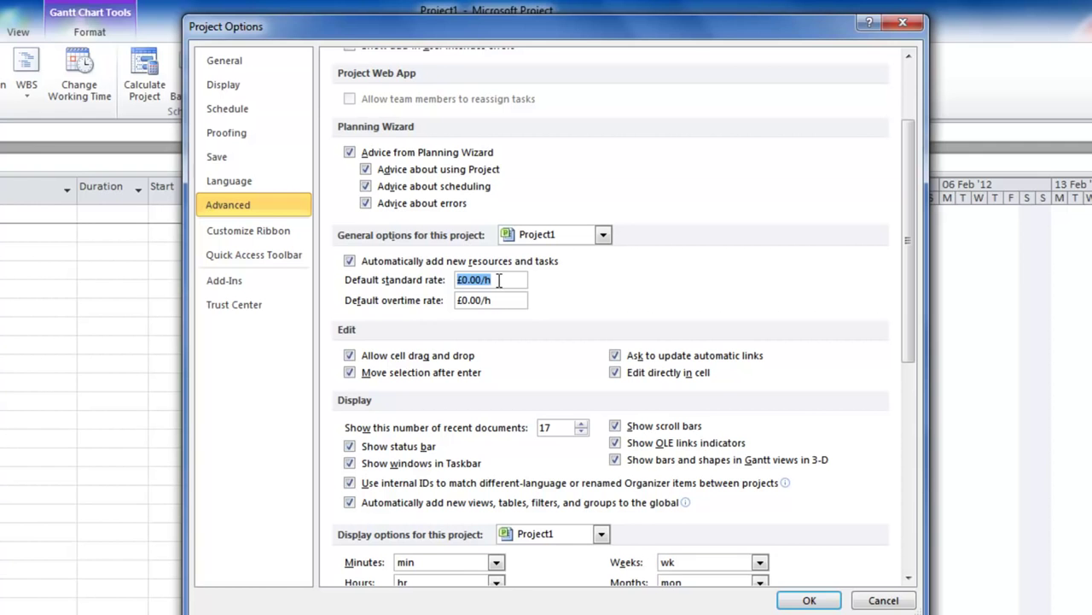
drag(908, 310, 887, 562)
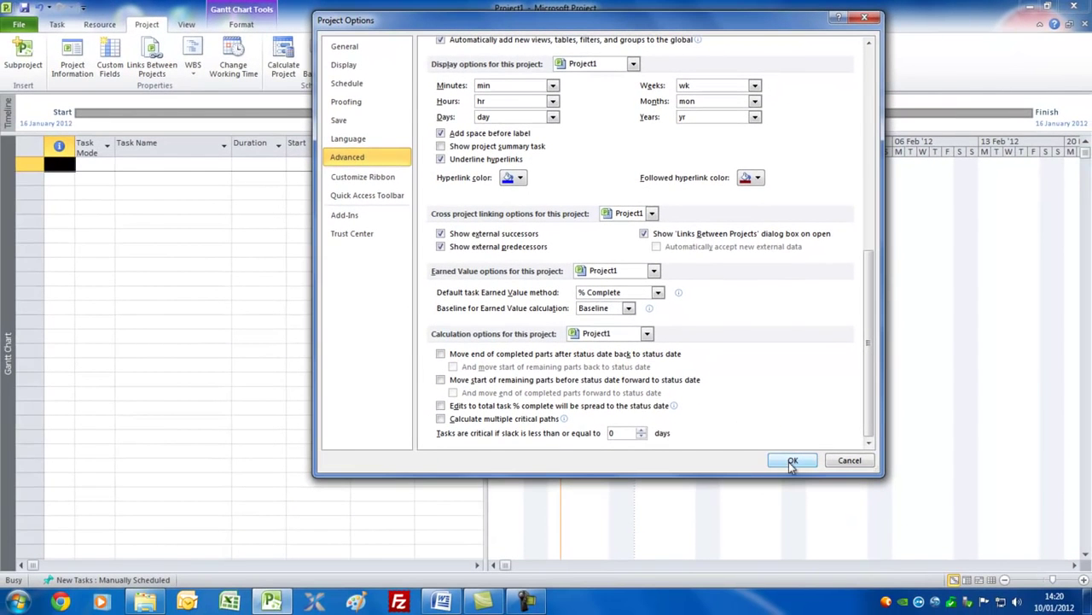
click(789, 460)
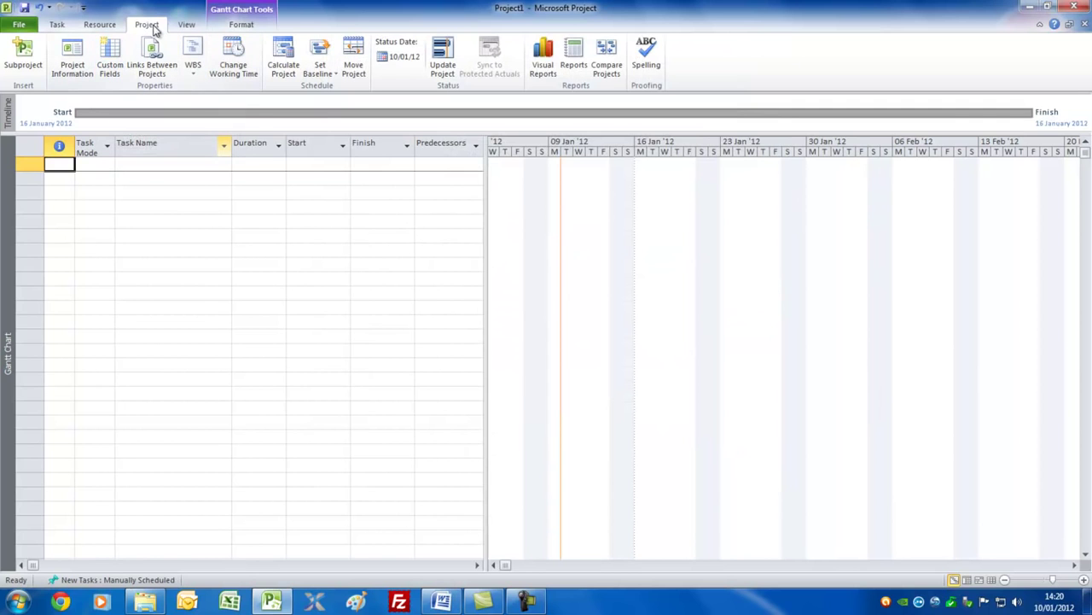
- Review the Standard calendar's working-time exceptions, work weeks and related calendar options
click(242, 74)
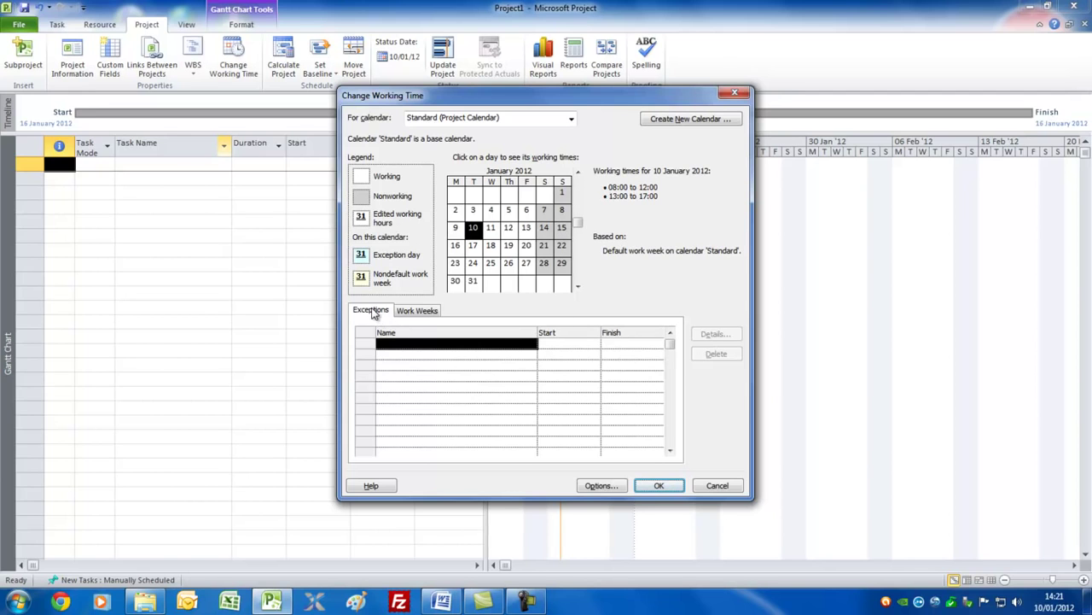
click(415, 343)
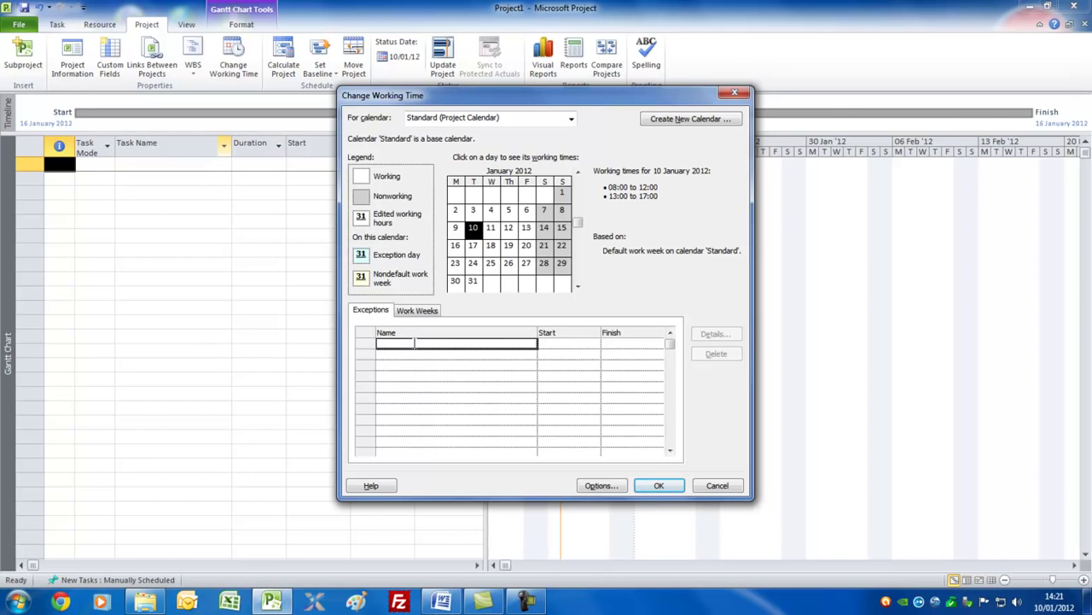
click(421, 310)
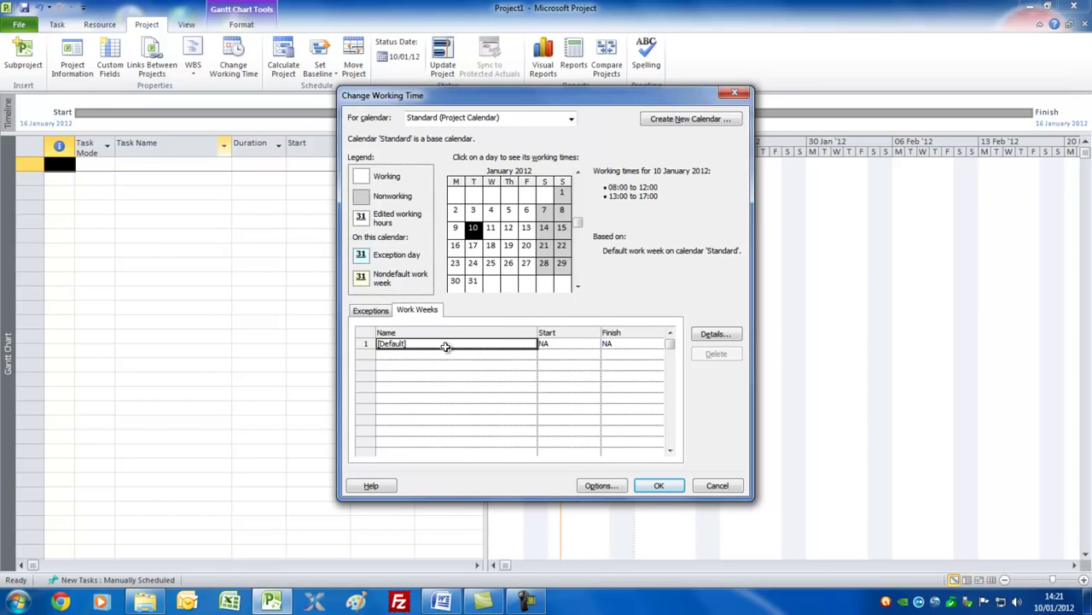
click(600, 485)
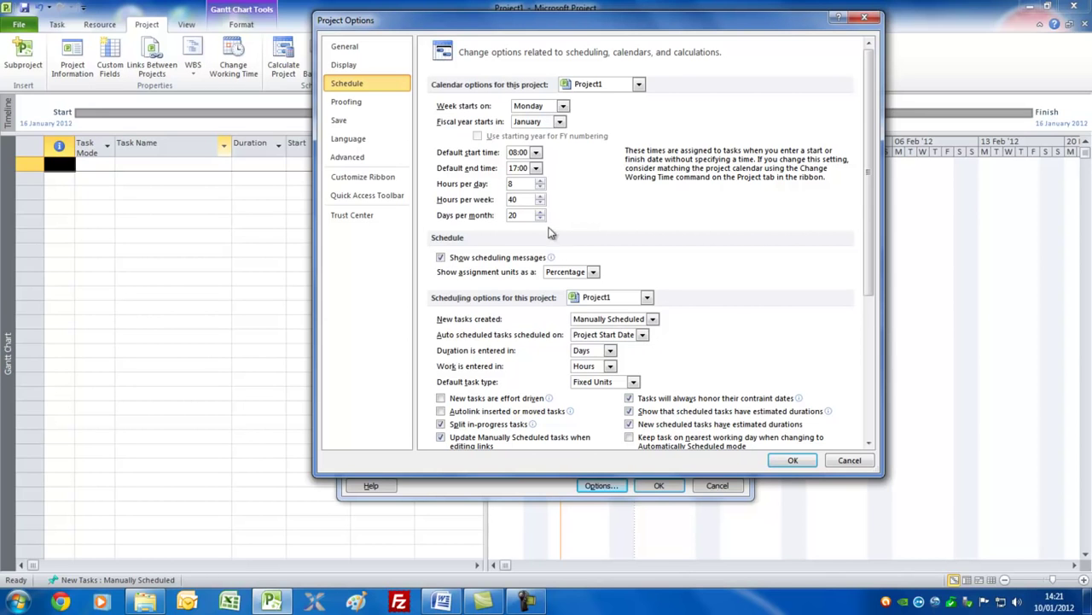
click(793, 462)
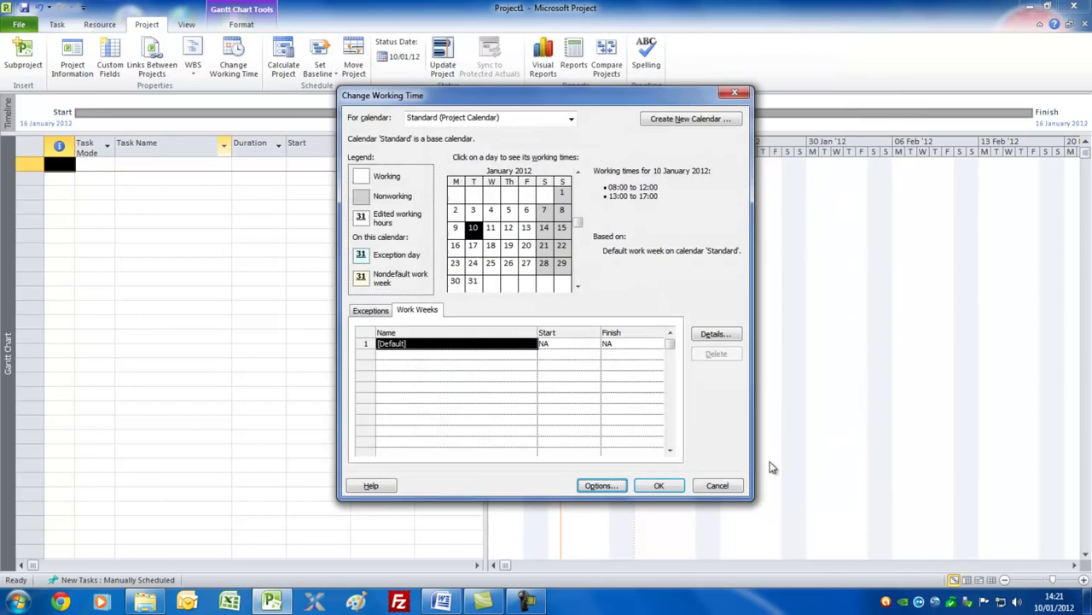
click(658, 486)
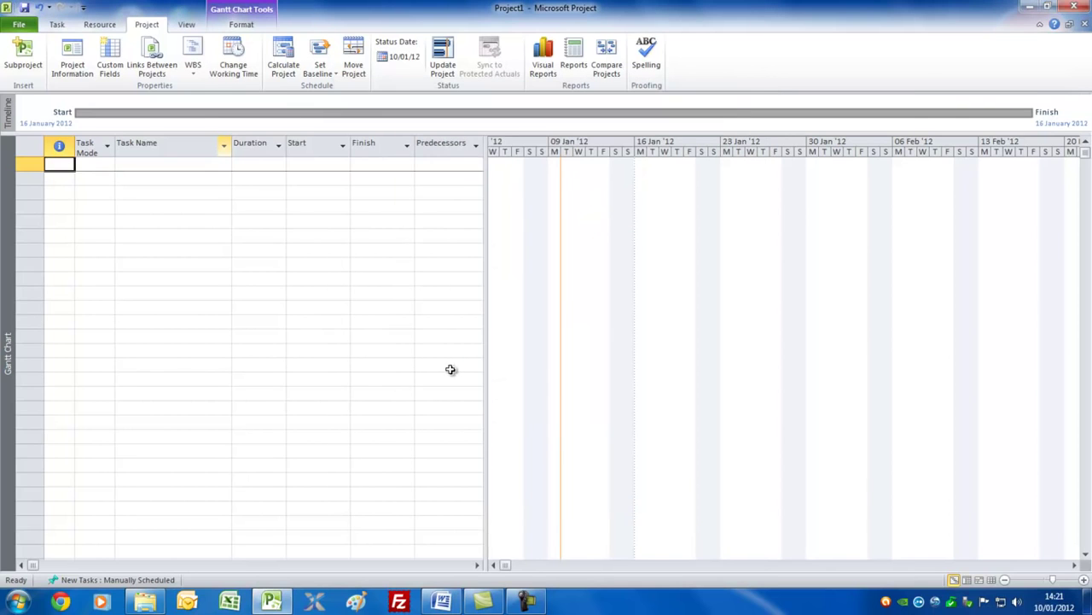
- Add a task named "start" in the first row and switch it to automatic scheduling
click(145, 167)
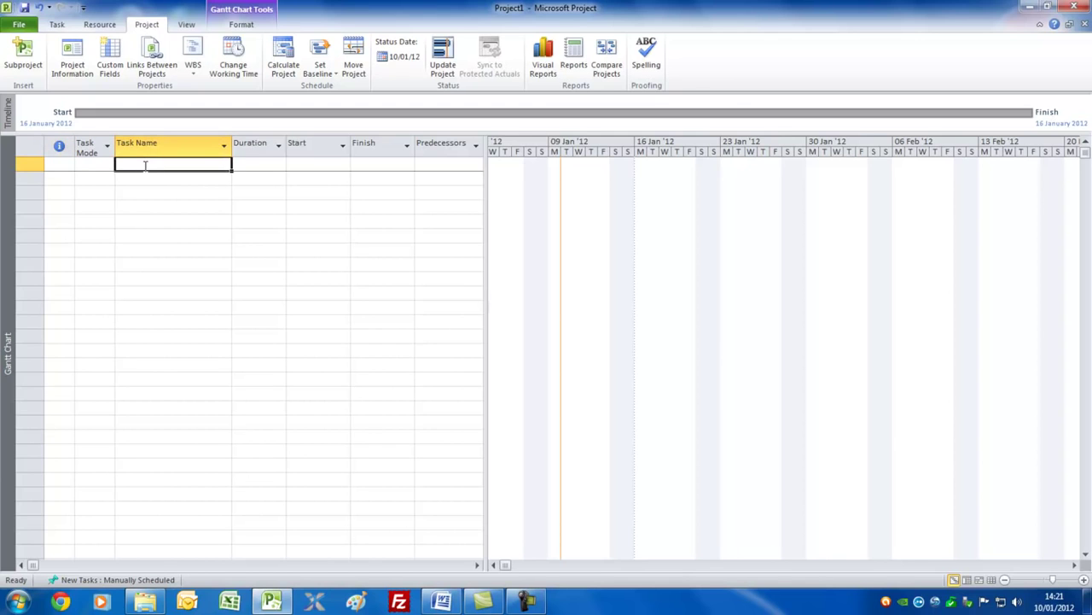
text(start)
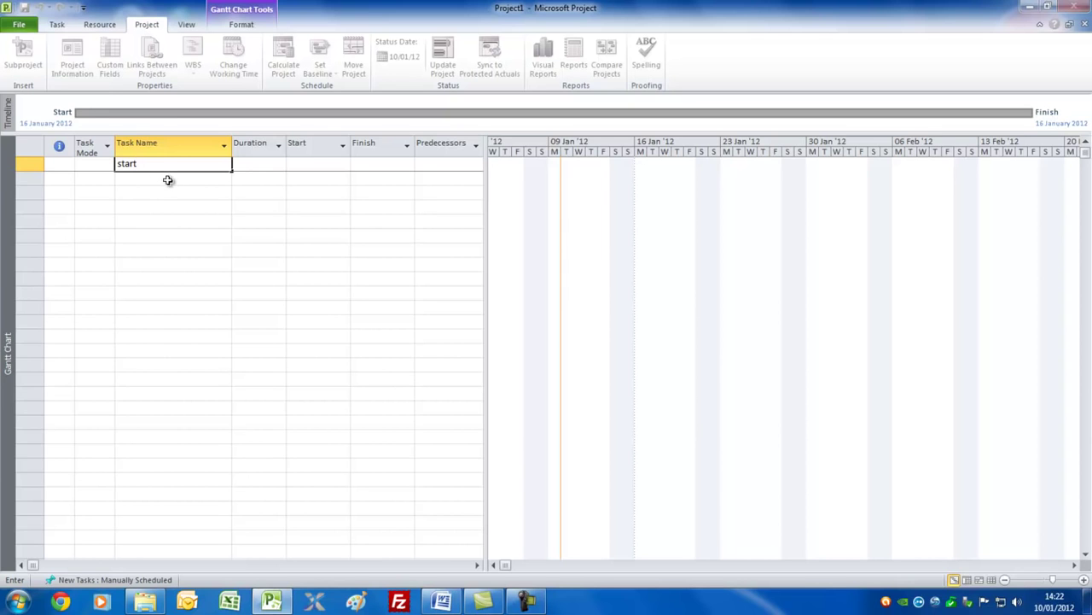
click(169, 180)
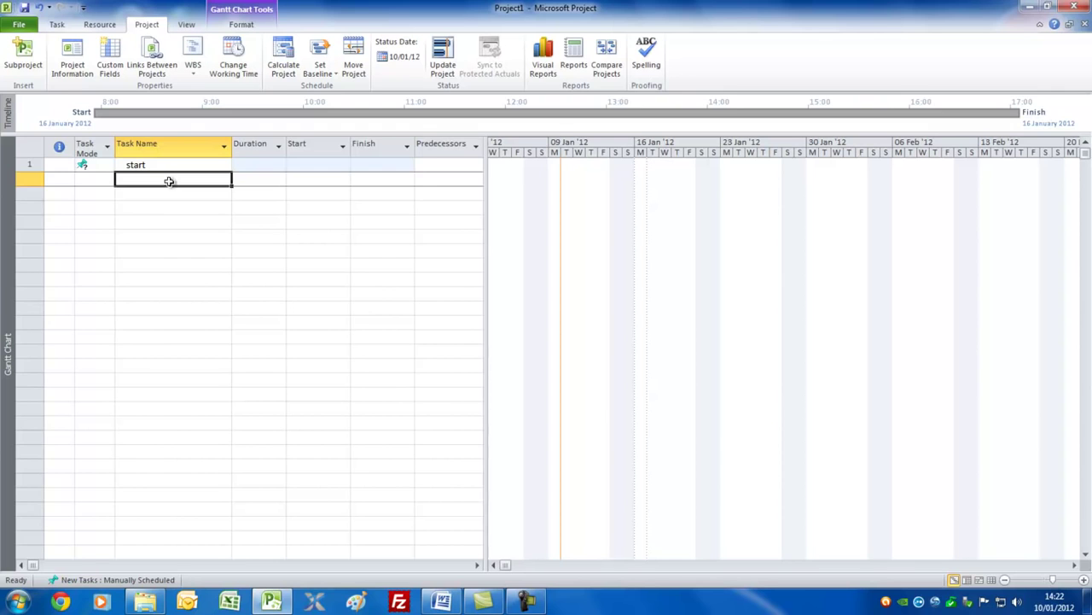
click(89, 163)
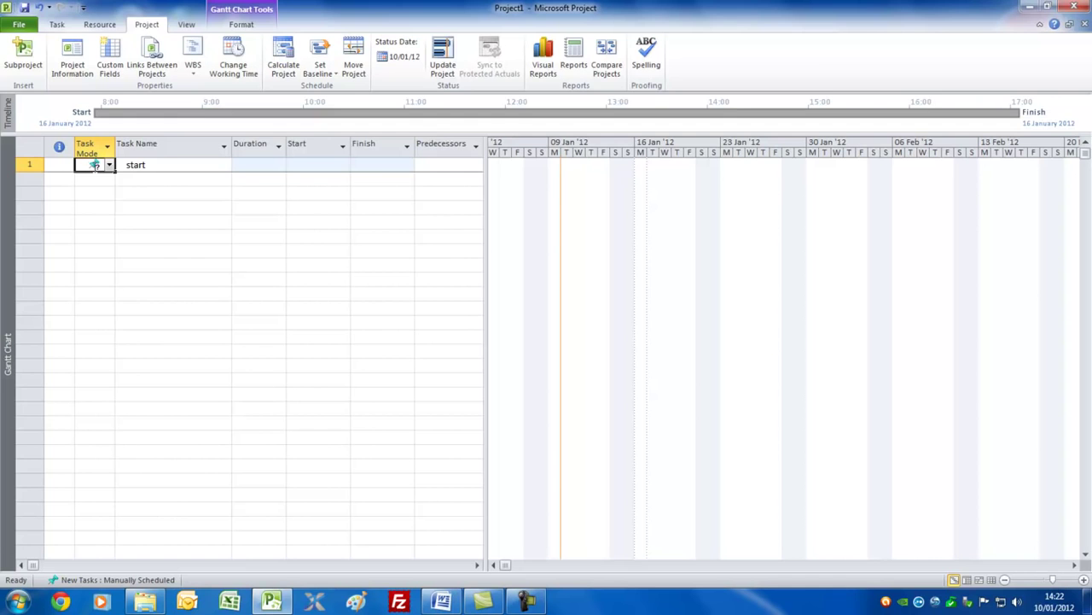
click(56, 24)
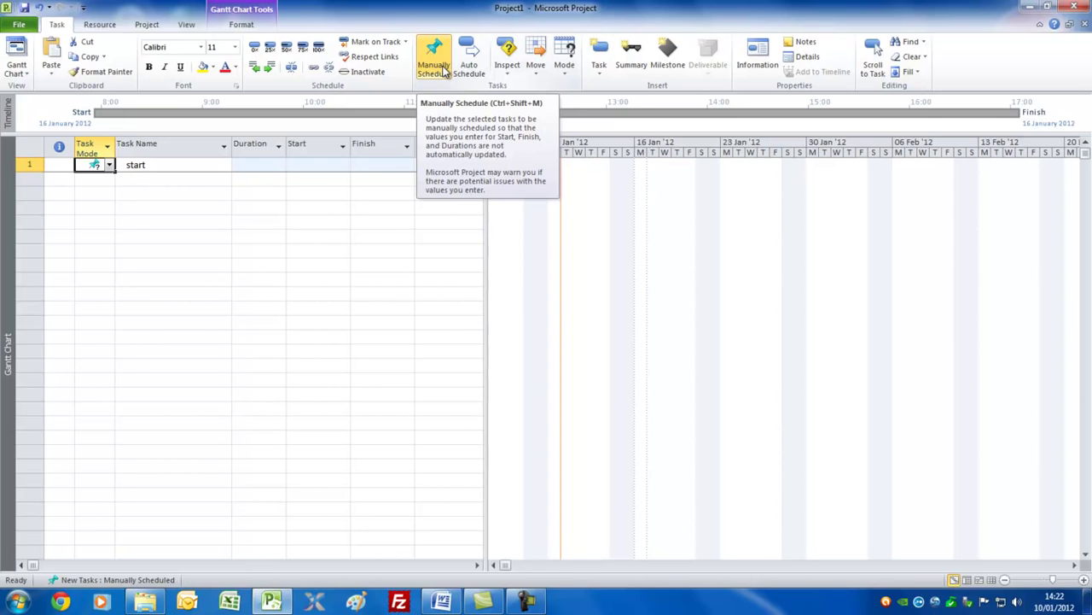
click(468, 55)
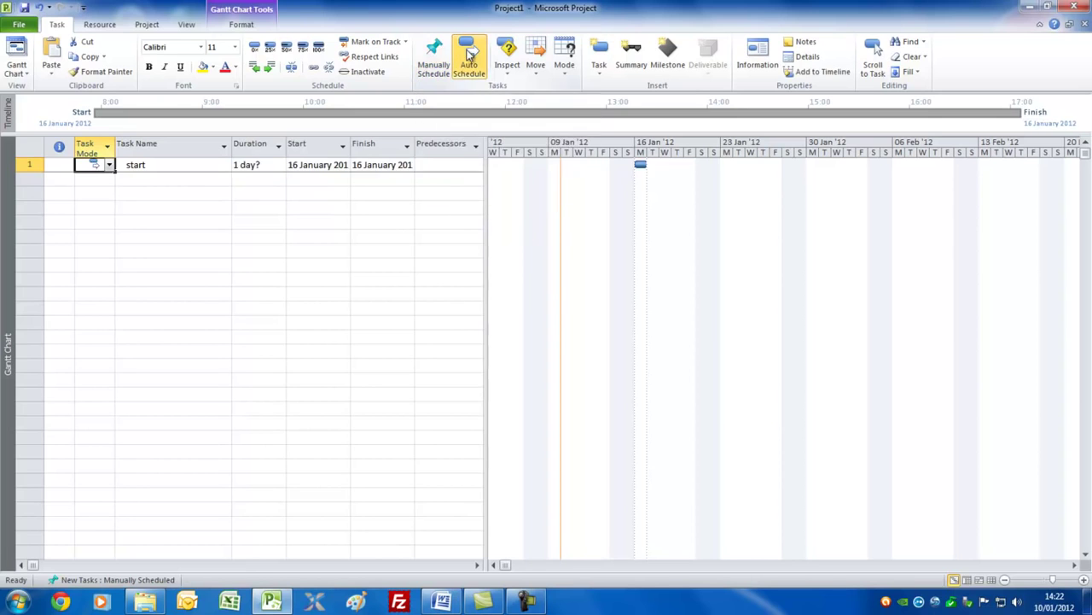
- Change the project's scheduling options so that new tasks are created as Auto Scheduled
click(17, 27)
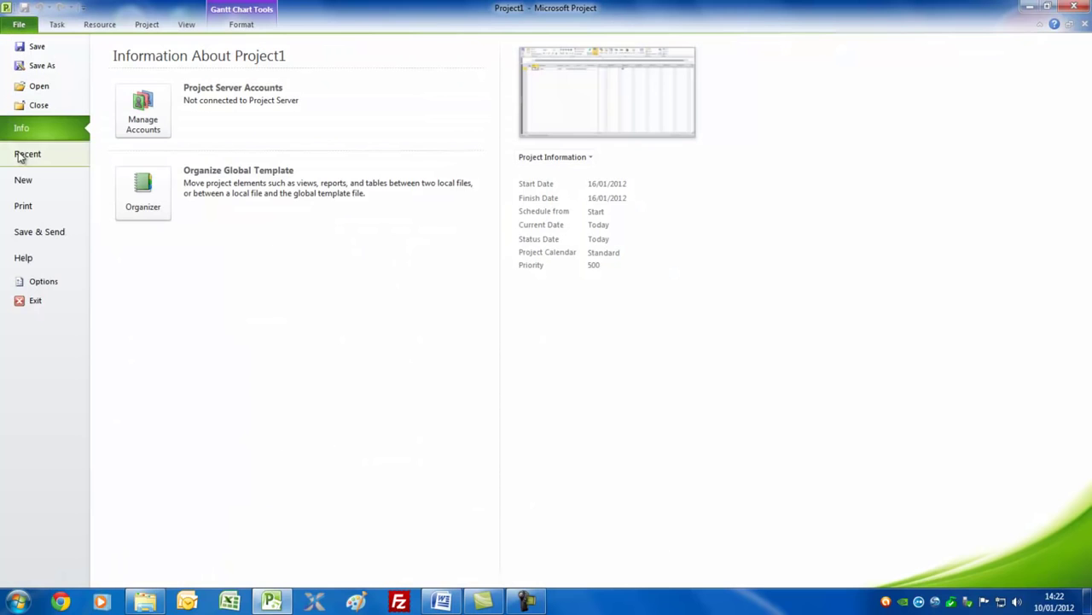
click(30, 284)
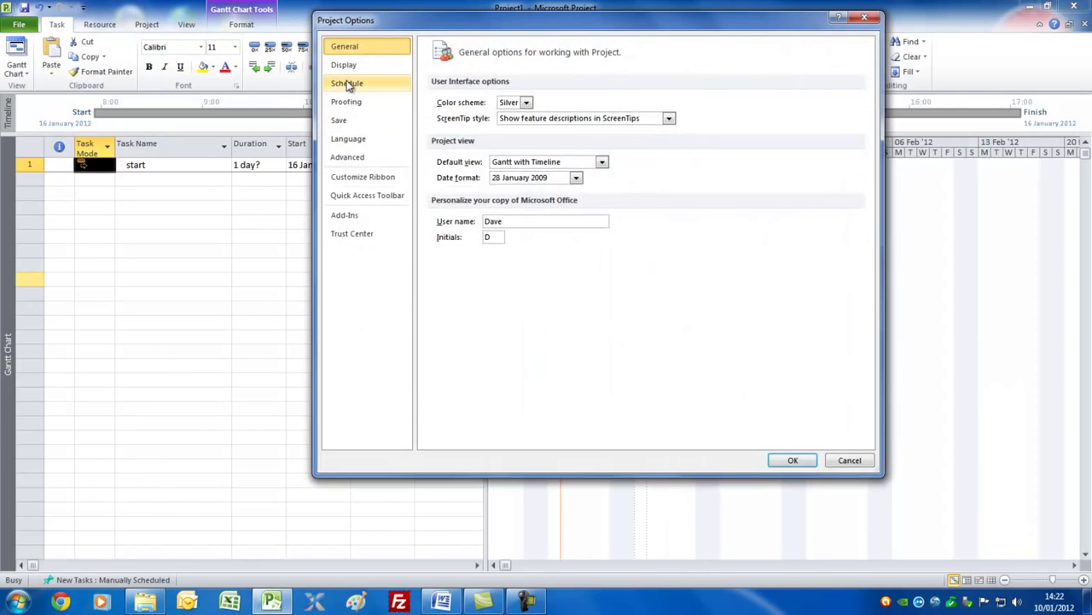
click(347, 84)
click(653, 320)
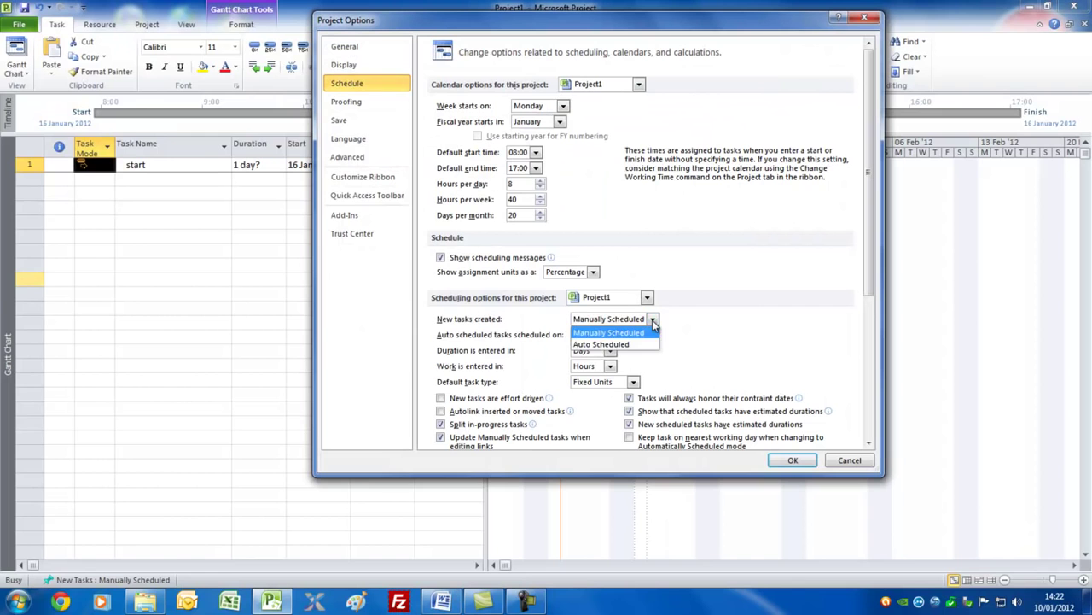
click(629, 345)
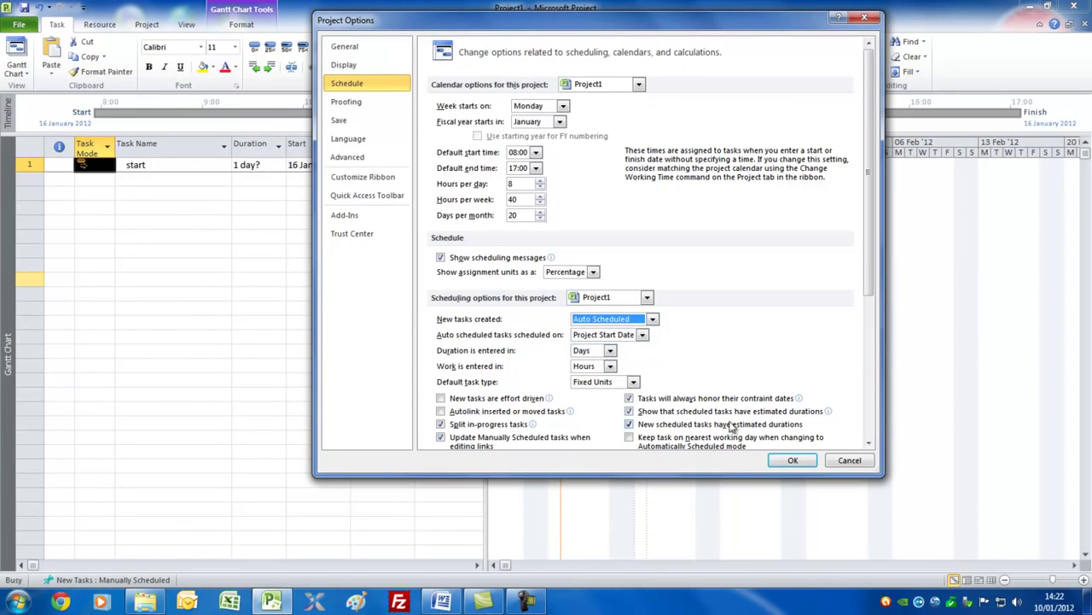
click(787, 462)
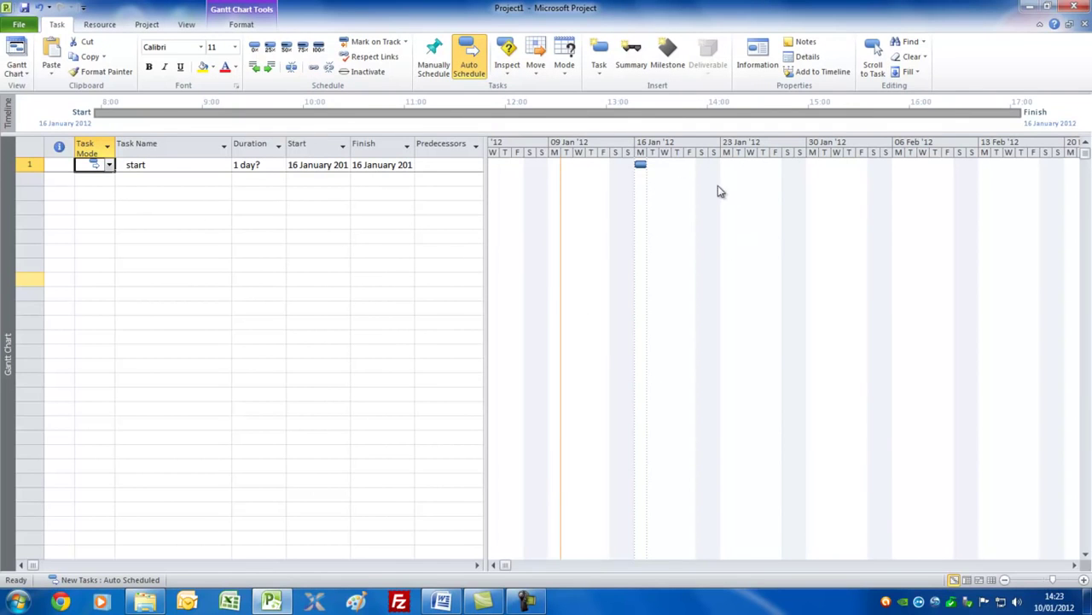
- Widen the task table to show all its columns and look through the available built-in tables
drag(489, 227, 740, 247)
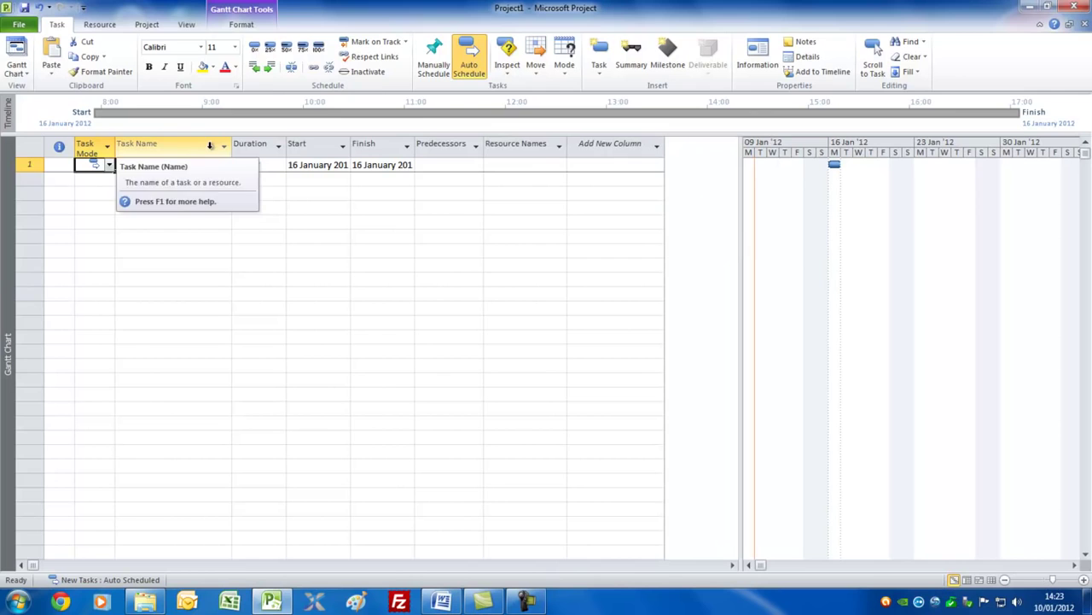
click(187, 25)
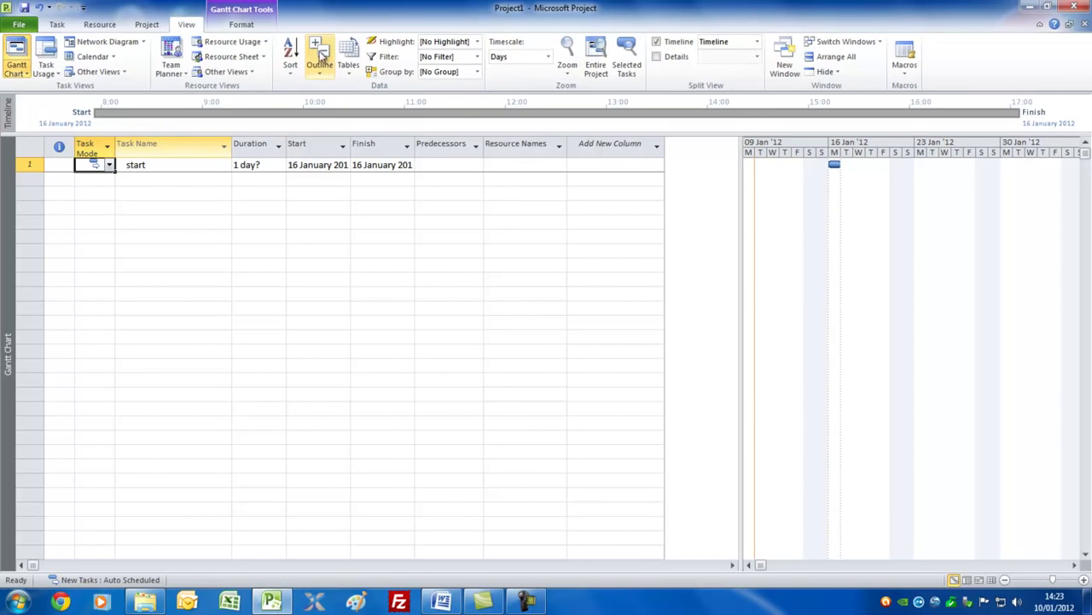
click(350, 76)
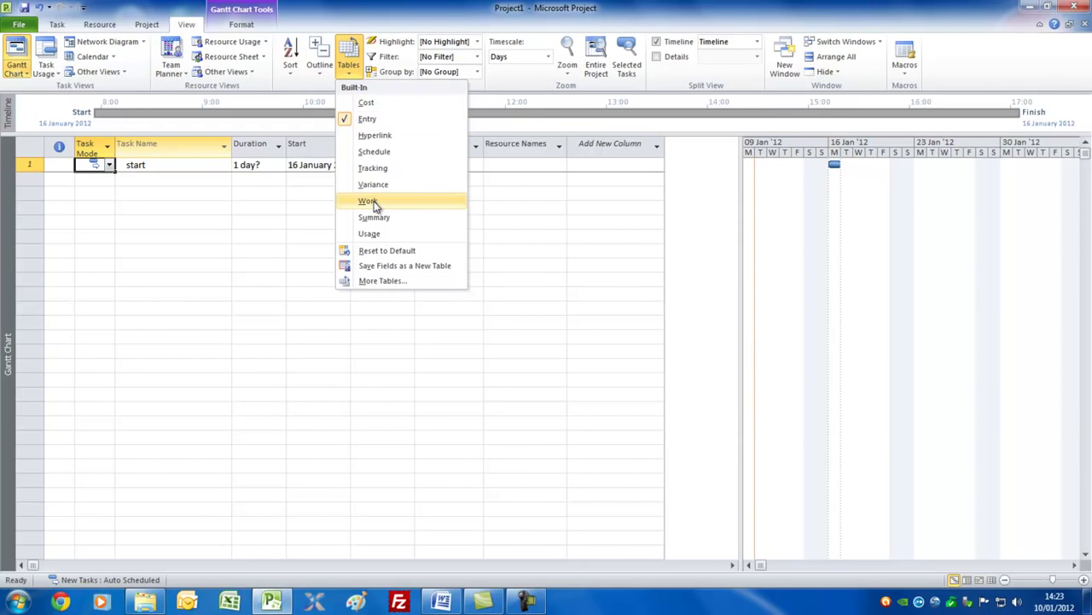
click(694, 231)
- Narrow the task table to end after the Duration column and add tasks named Plan, Design and Build below start
drag(741, 229, 295, 202)
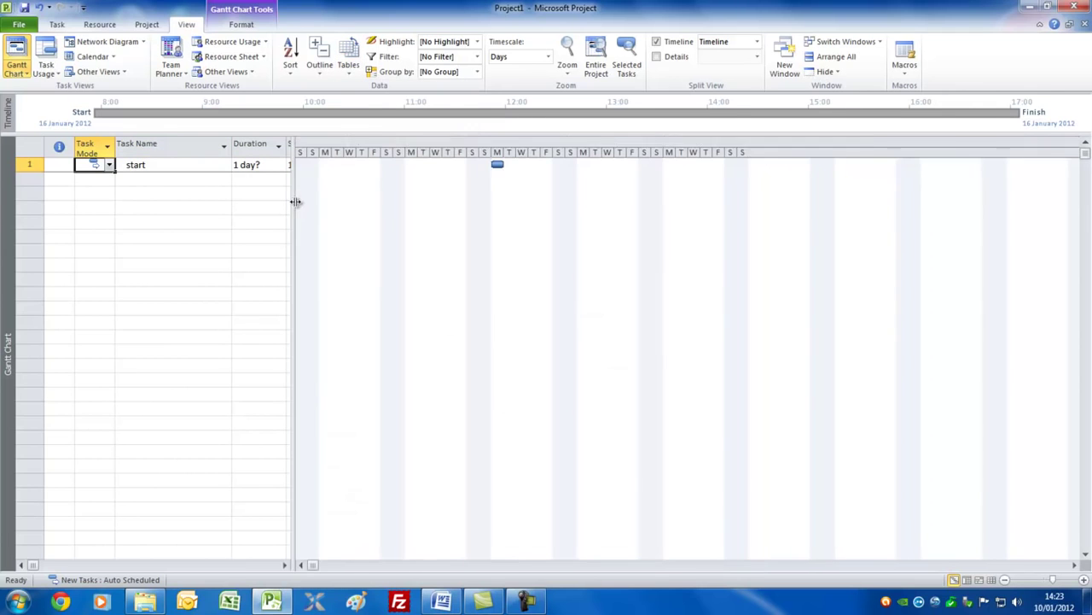
click(147, 179)
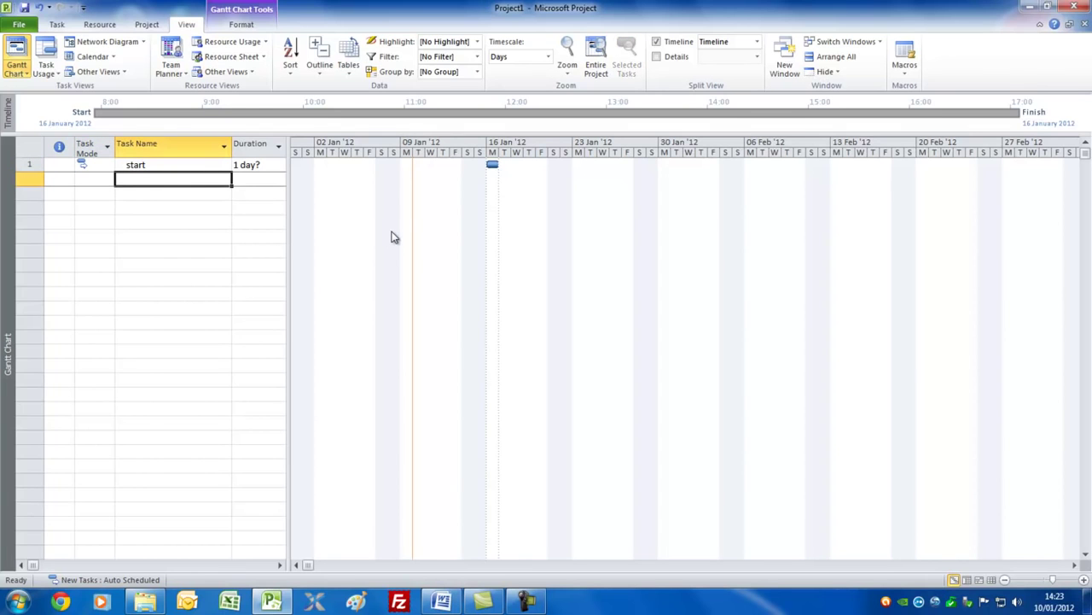
text(Plan)
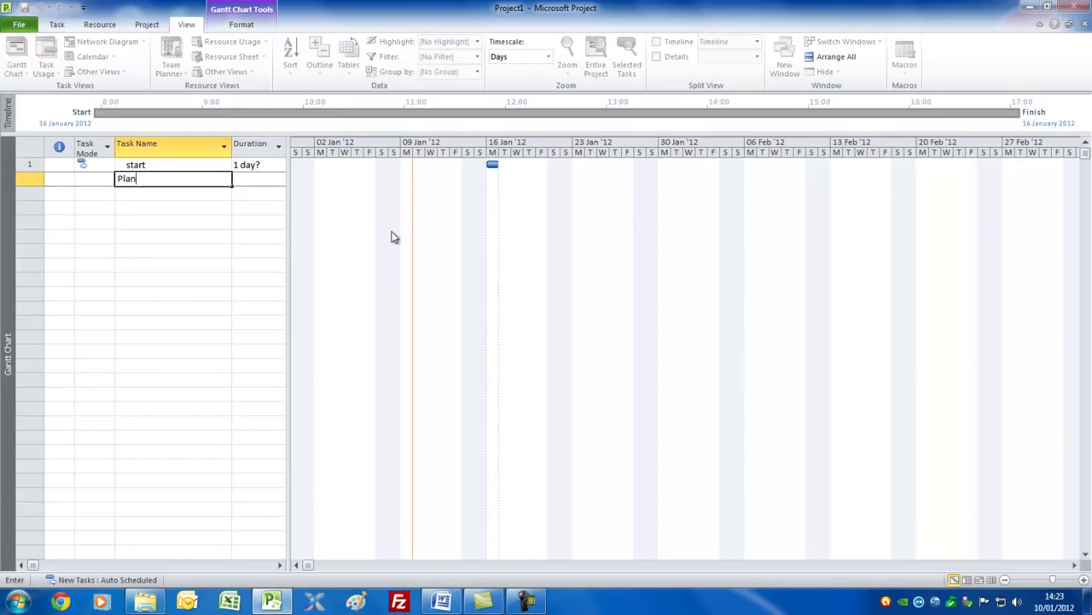
click(162, 195)
text(Design)
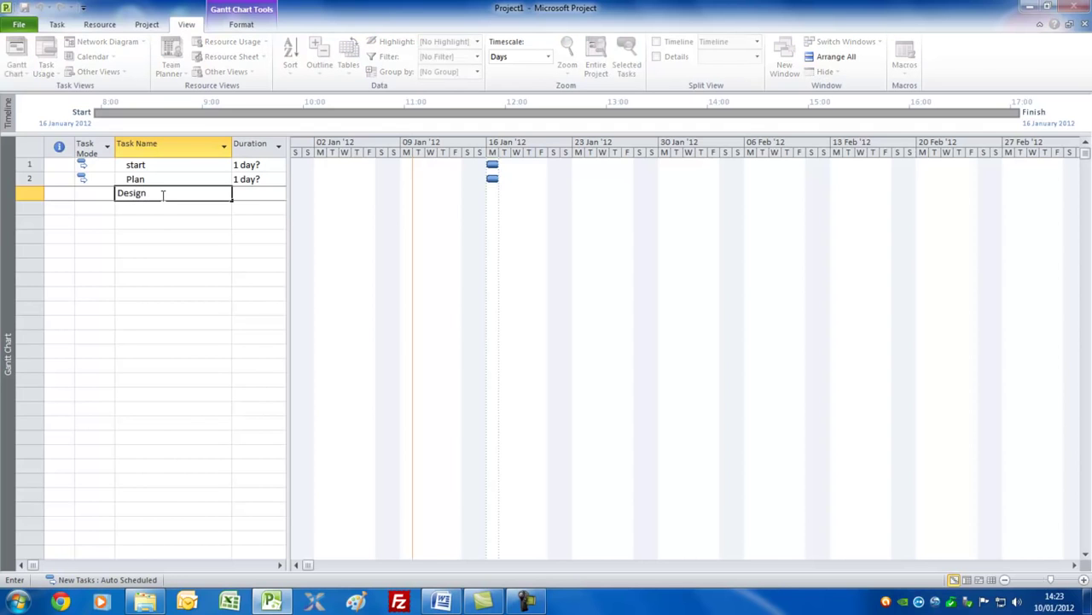
key(Return)
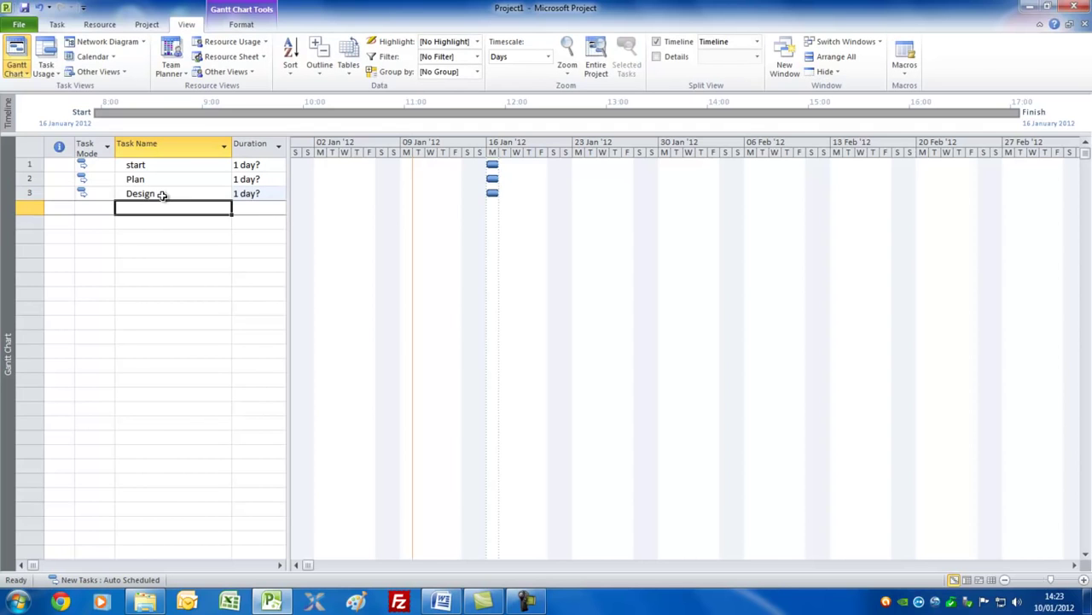
text(Build)
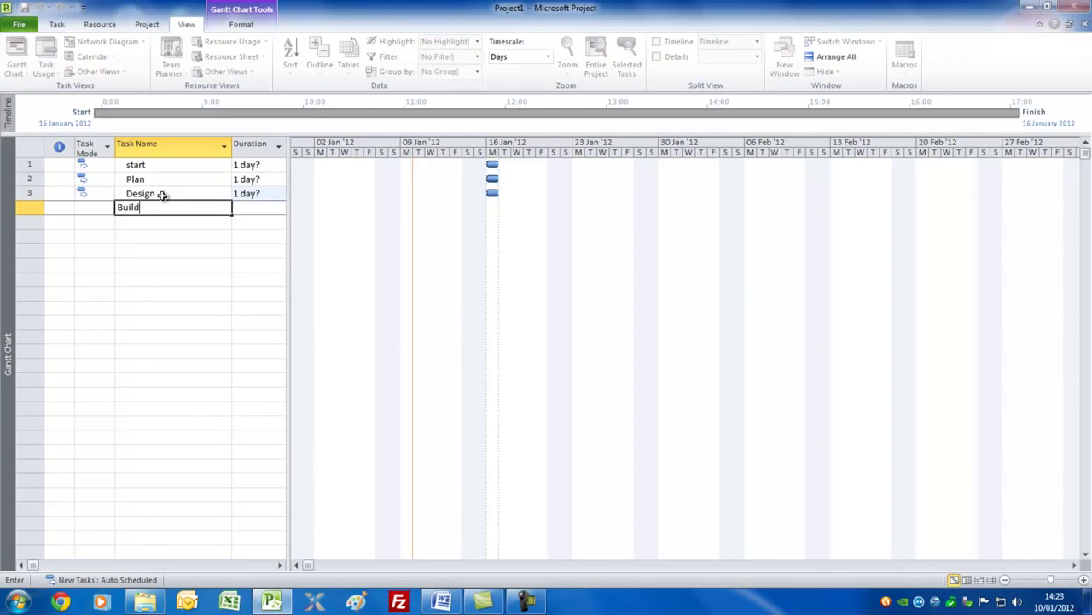
key(Return)
- Add four more tasks below Build, named Test, Install, Handover and finish
text(Te)
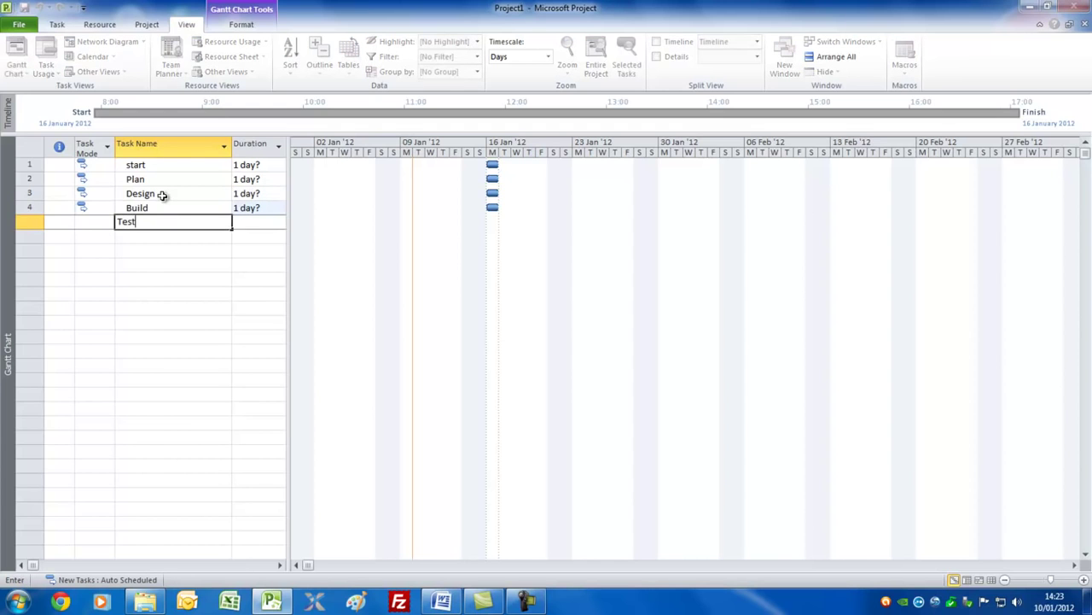
text(st)
key(Return)
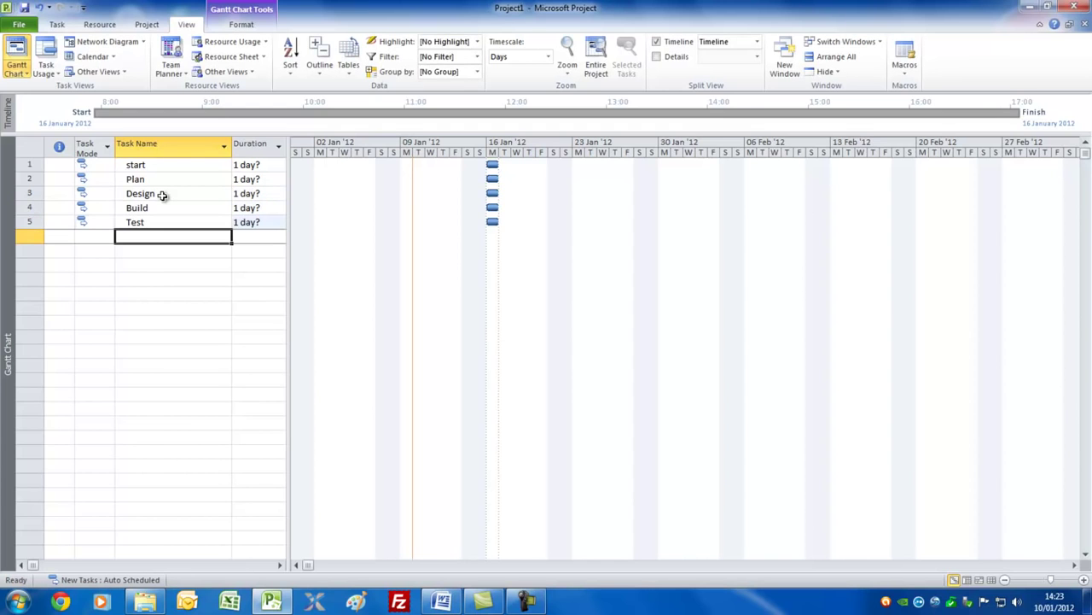
text(In)
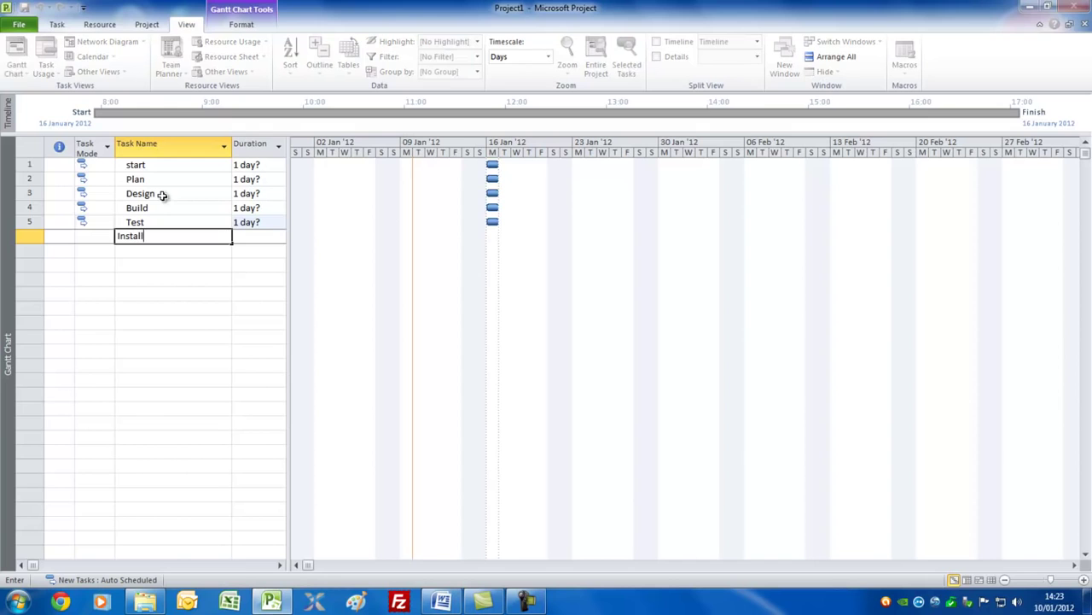
text(stall)
key(Return)
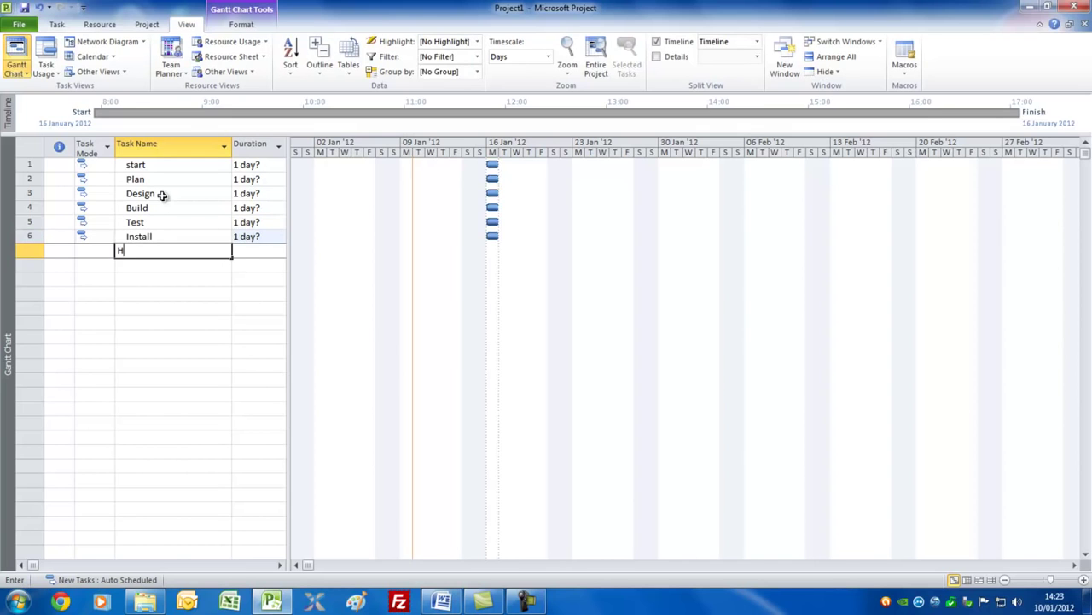
text(Handover)
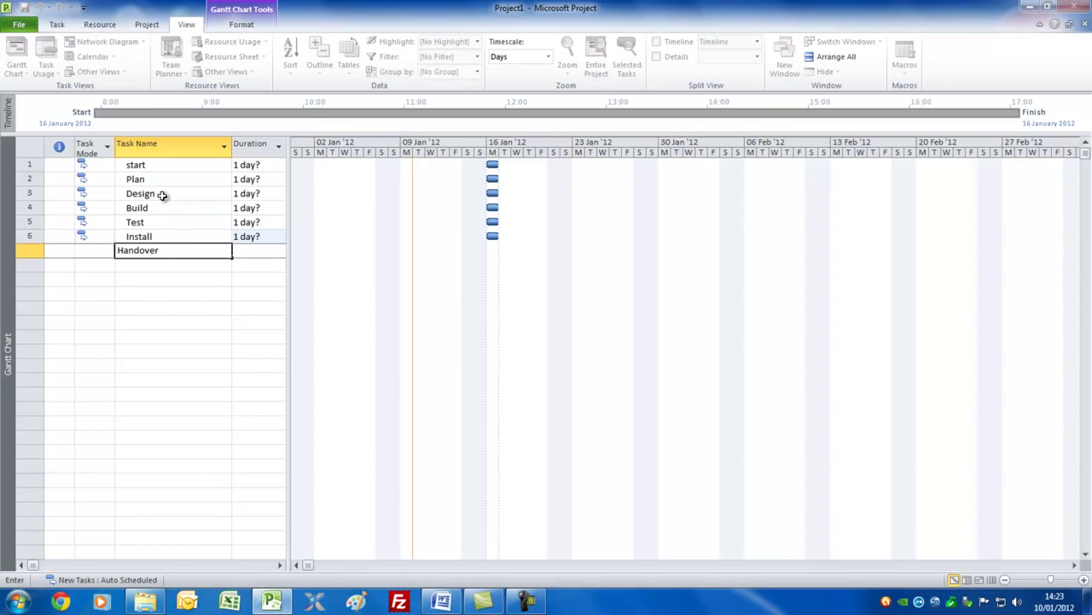
key(Return)
text(f)
key(Up)
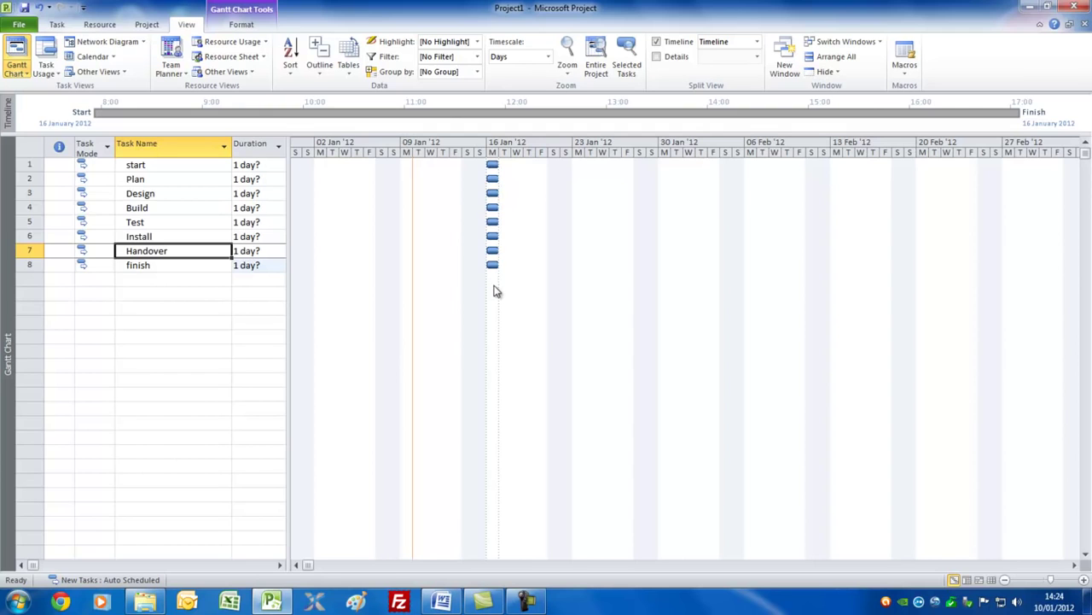
- Set the durations of start to 0 days, Plan to 2 days and Design to 5 days
click(265, 166)
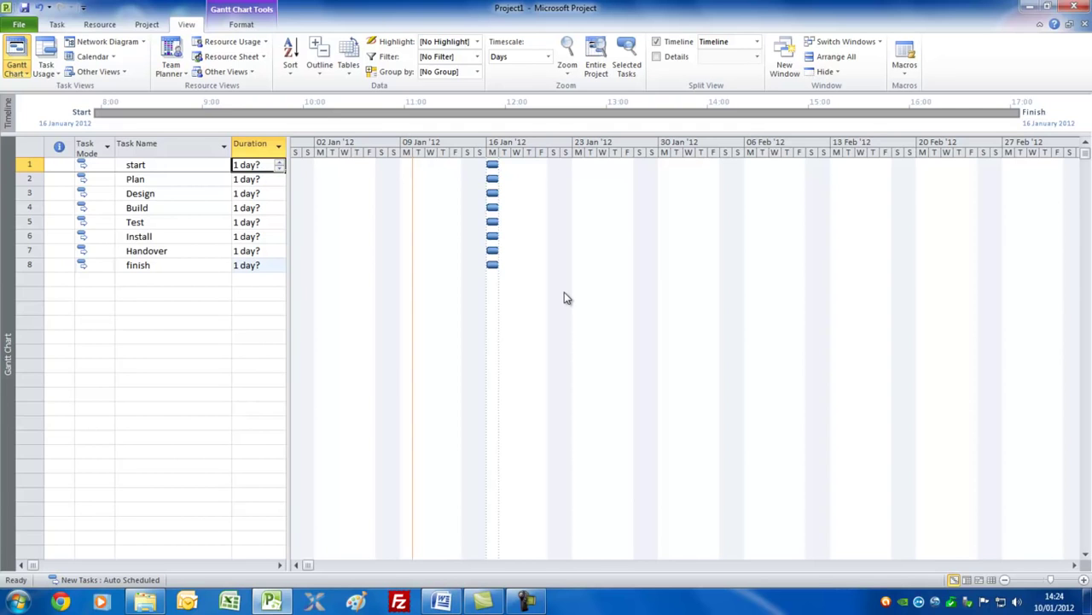
text(0)
key(Return)
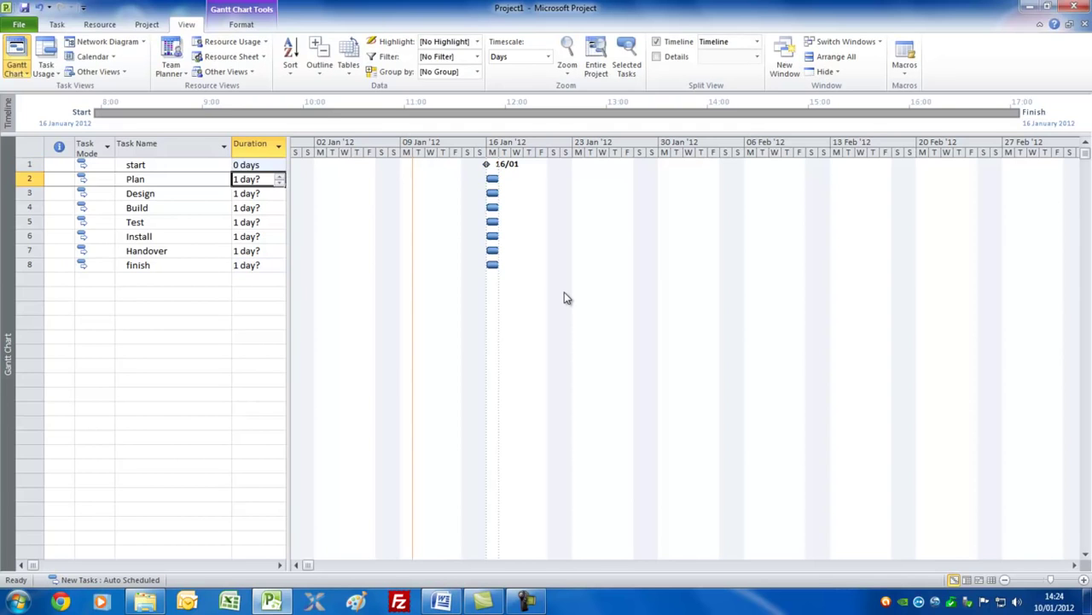
click(280, 178)
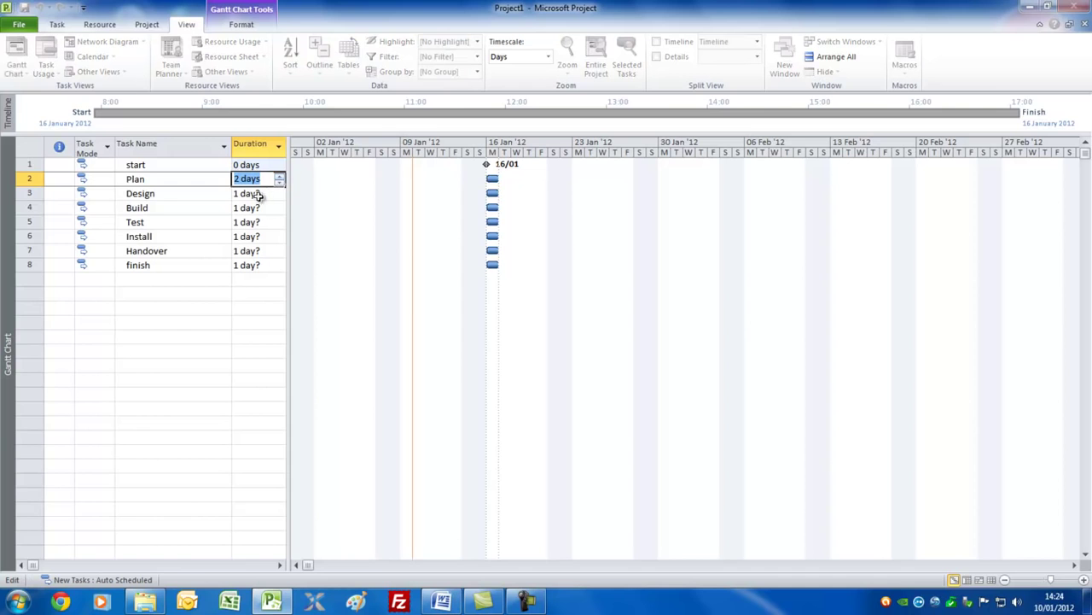
click(258, 193)
text(5)
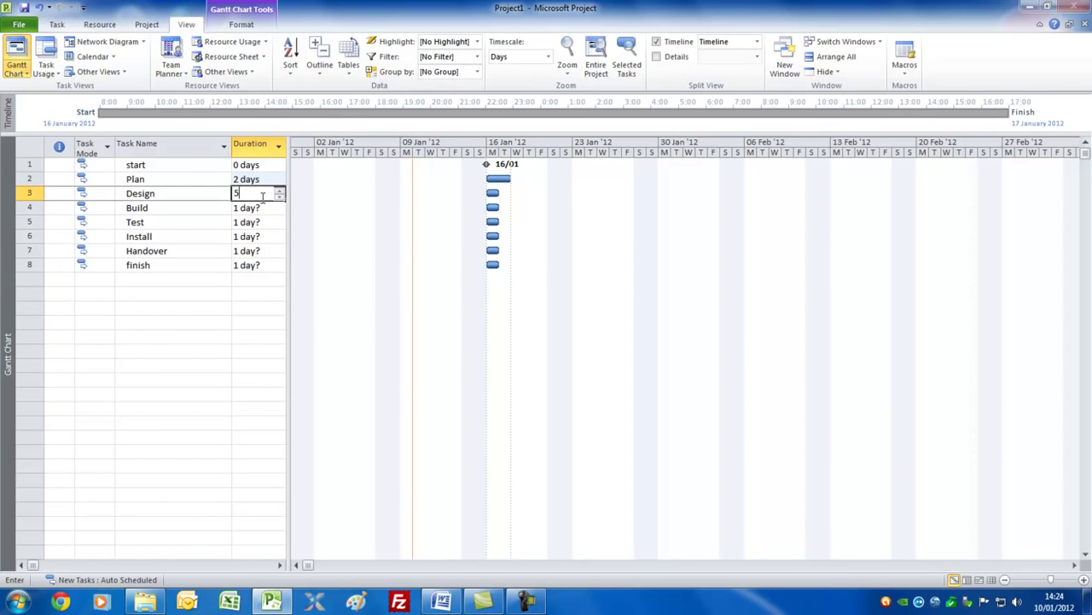
key(Return)
- Set the durations of Build to 5 days, Test and Install to 3 days each, Handover to 1 day and finish to 0 days
text(5)
key(Return)
text(3)
key(Return)
text(3)
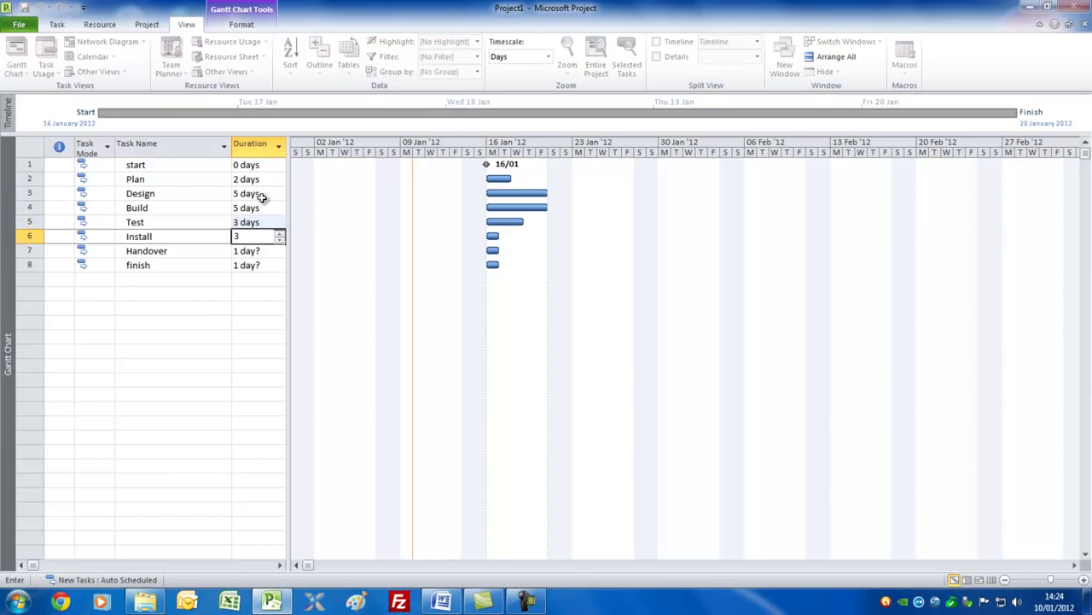
key(Return)
text(1)
key(Return)
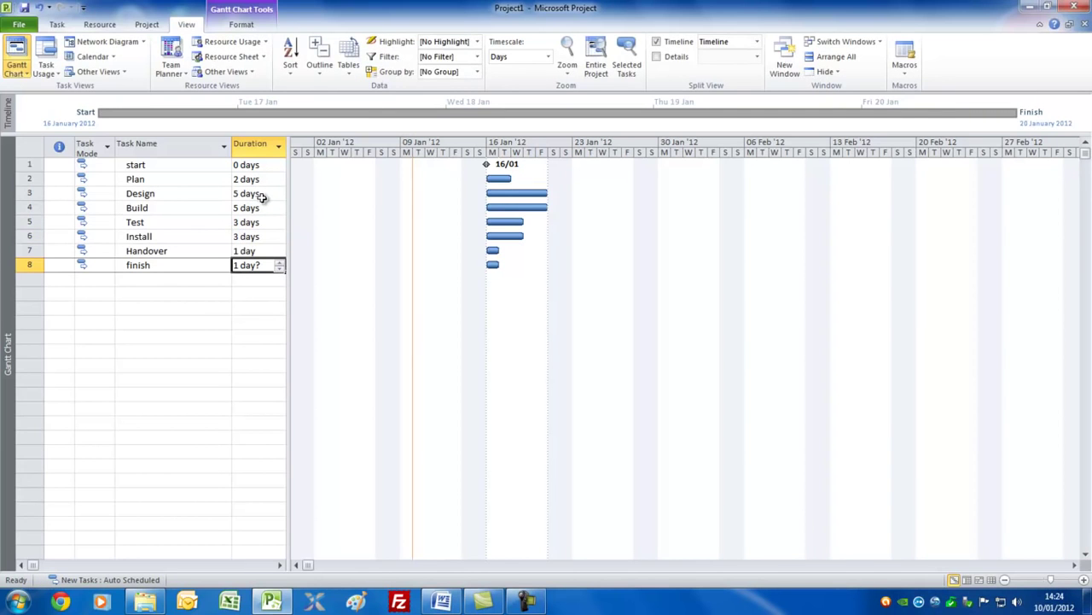
text(0)
click(214, 248)
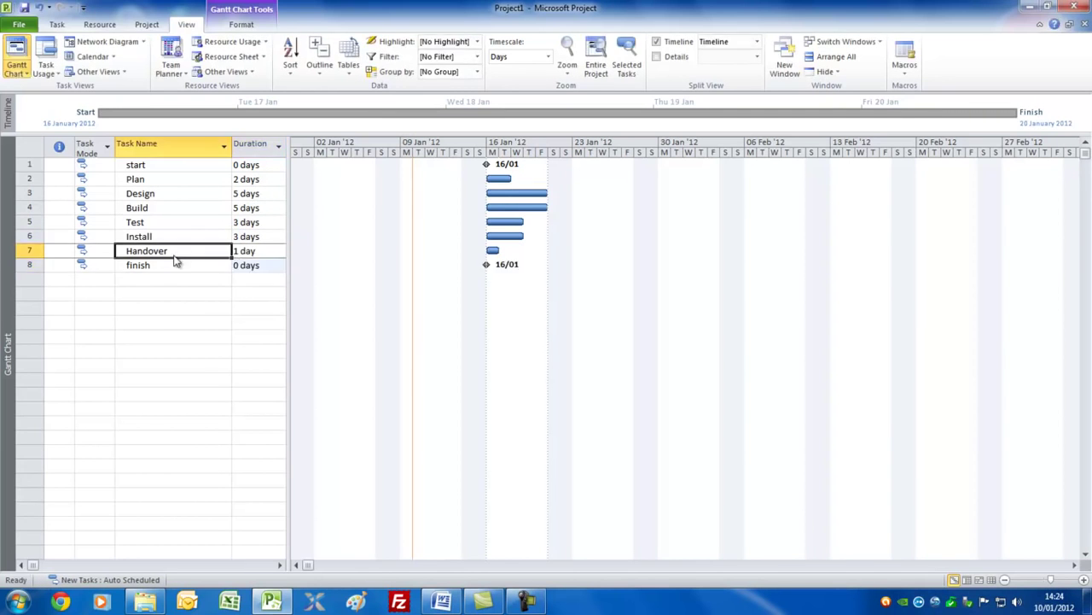
- Link all tasks from start to finish in sequence and remove those links again
drag(185, 165, 166, 265)
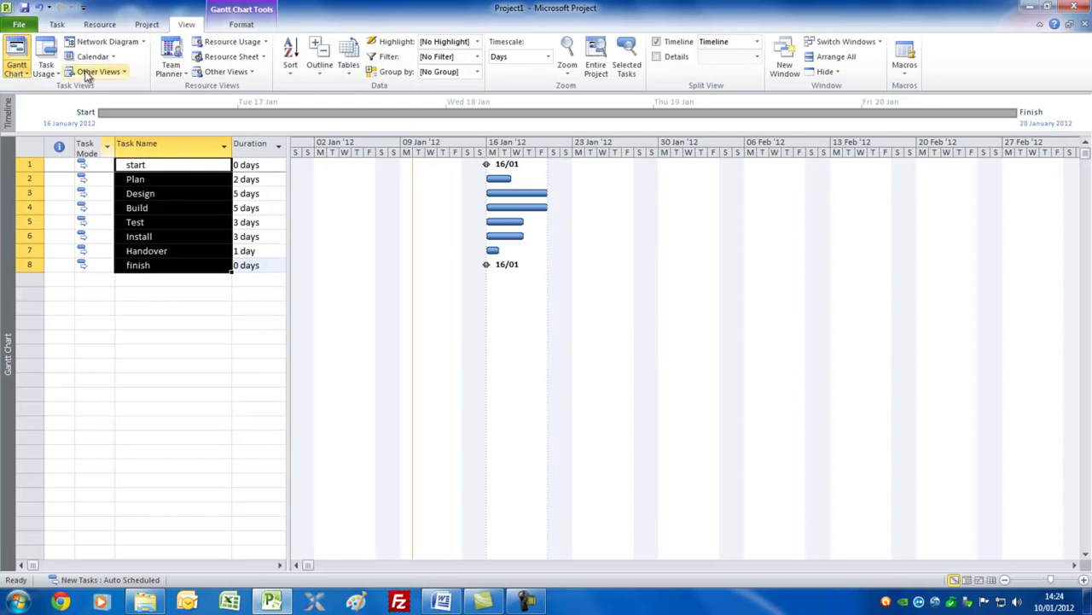
click(56, 25)
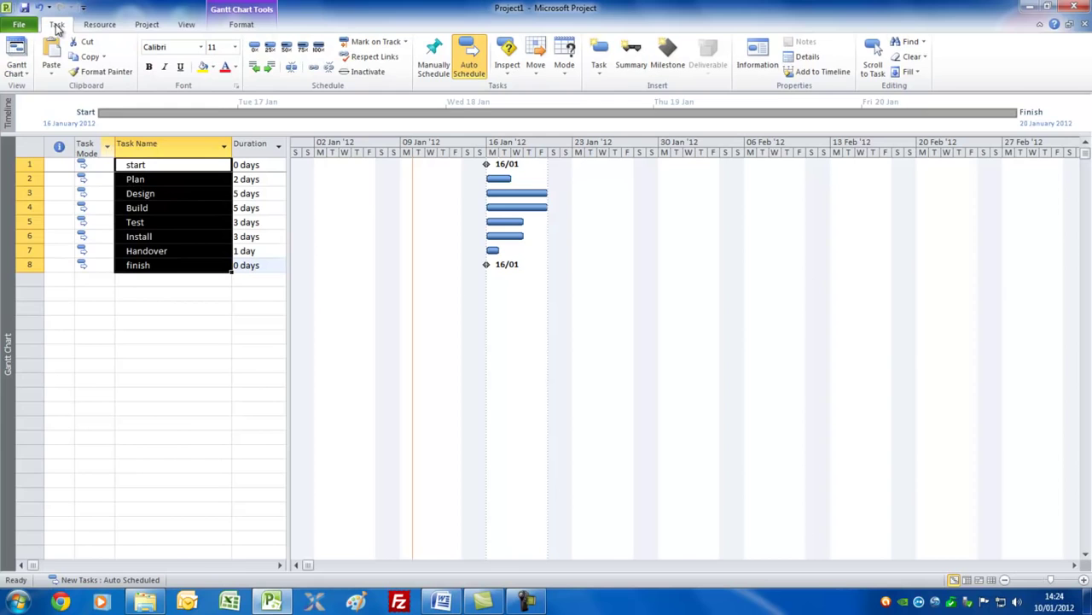
click(315, 70)
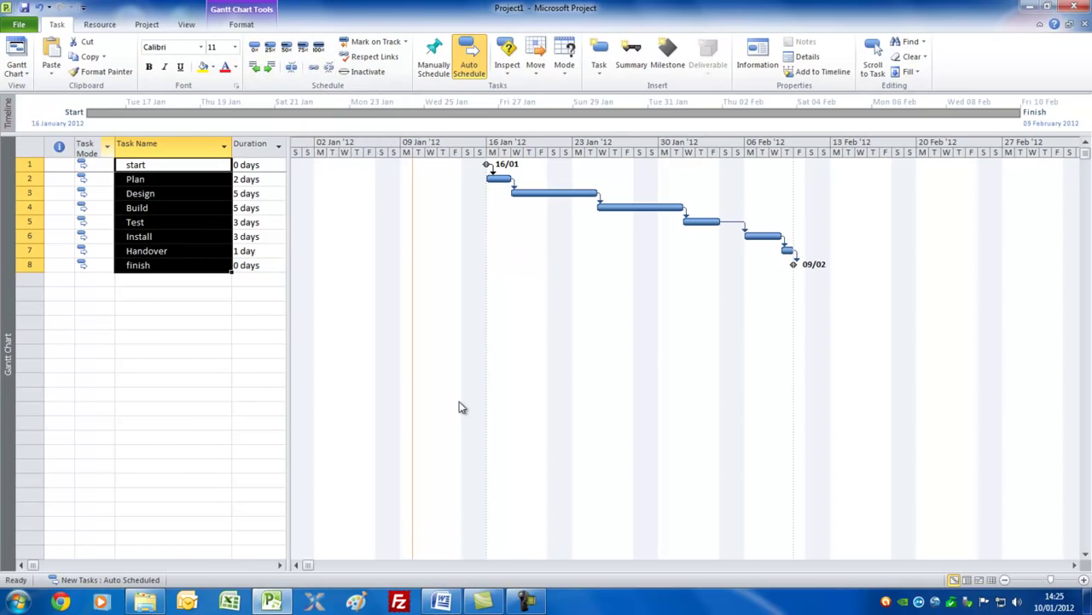
click(329, 67)
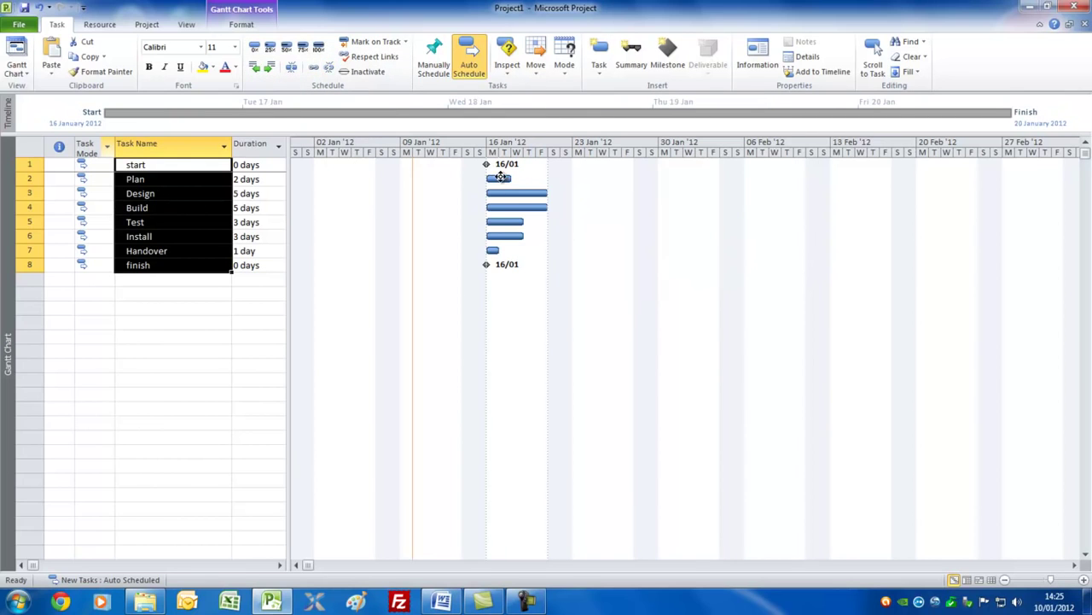
- Link the Plan bar directly to the Design bar in the Gantt chart and undo that link
mouse_move(499, 178)
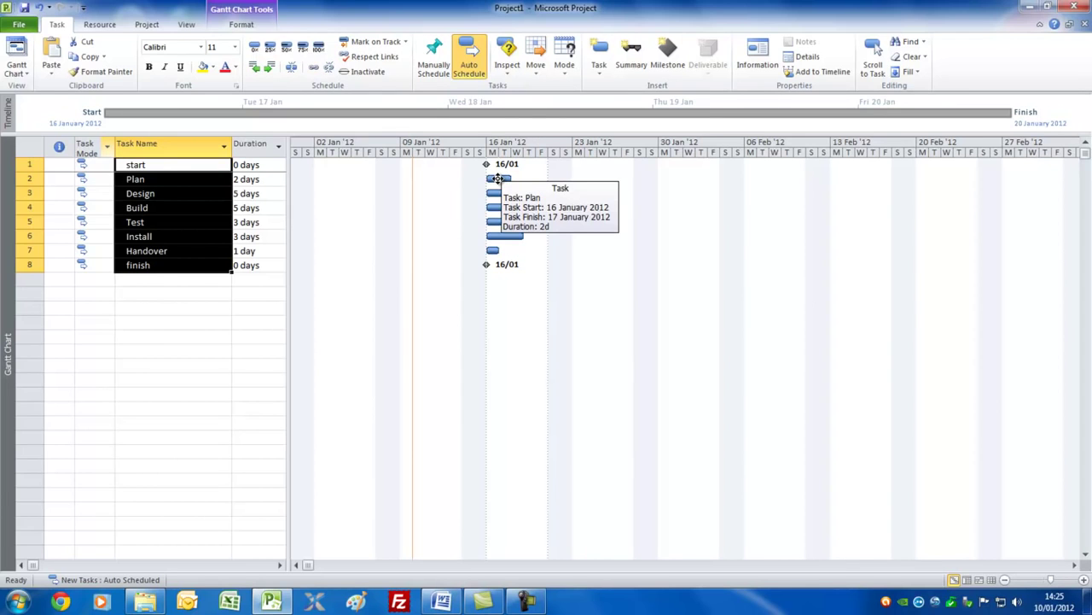
drag(499, 177, 497, 193)
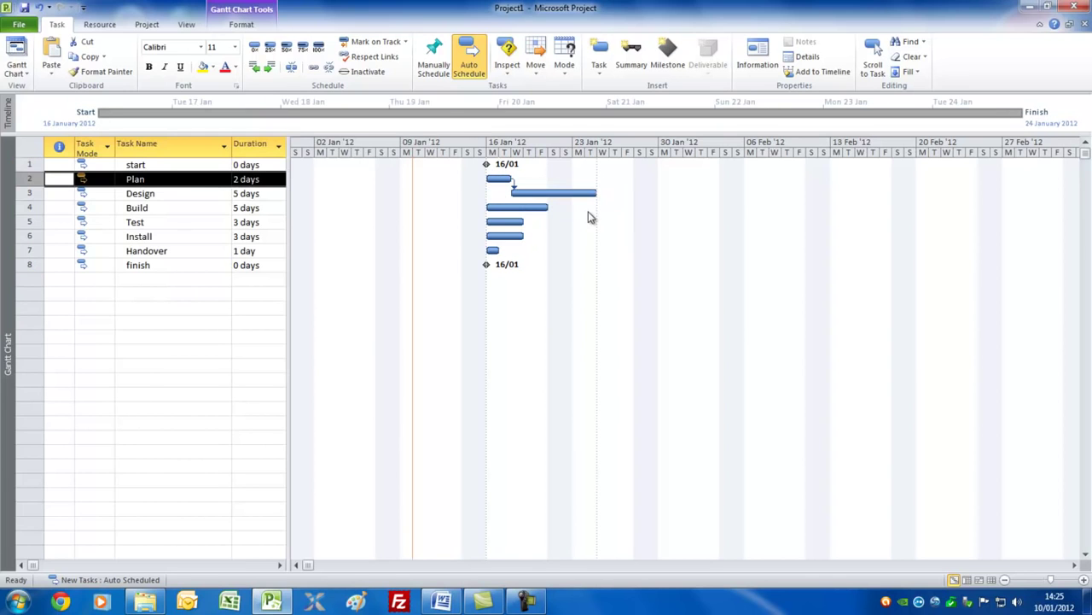
click(38, 8)
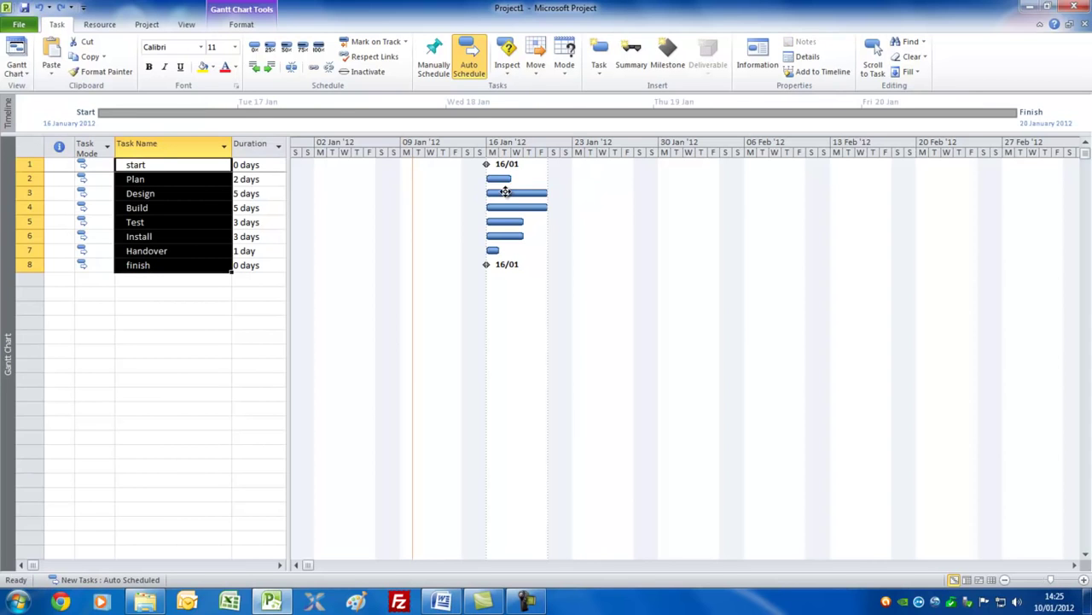
- Move the Design bar in the Gantt chart to start on 25 January 2012 and review its constraint in the advanced task information
drag(506, 193, 617, 193)
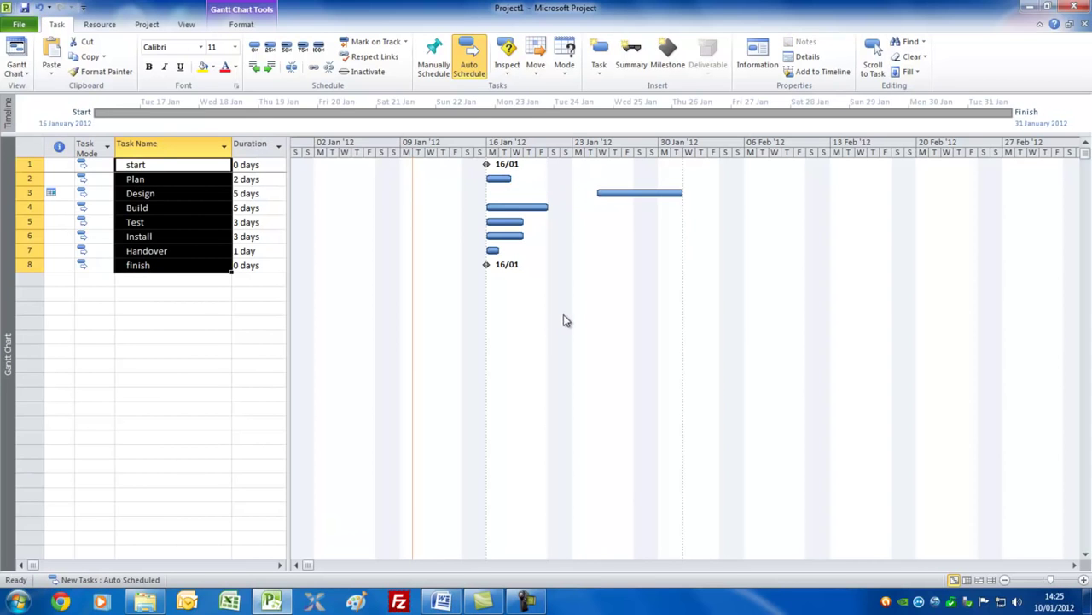
click(186, 194)
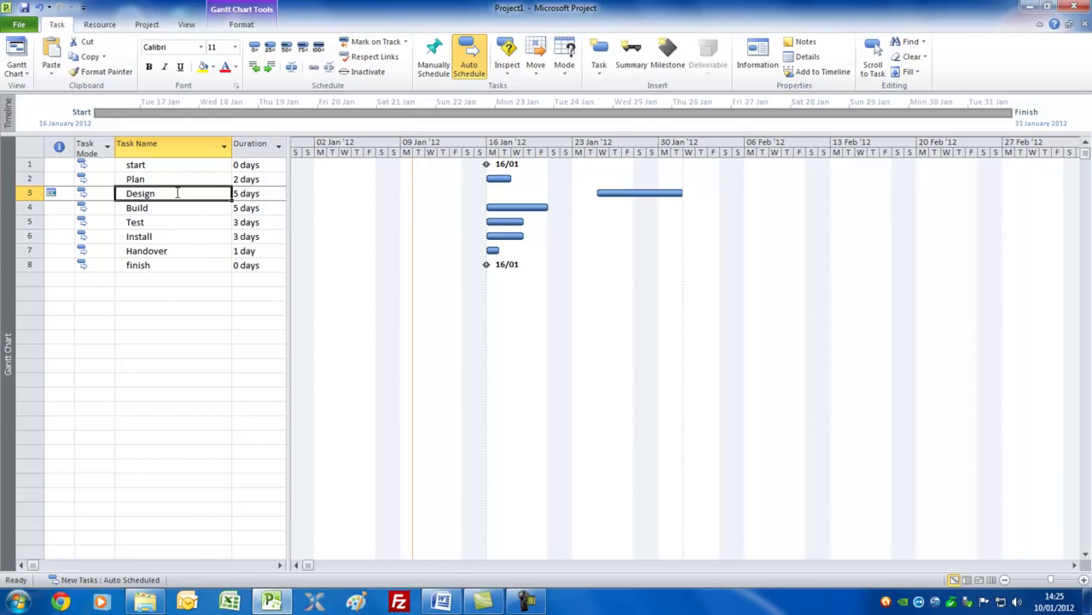
double_click(177, 194)
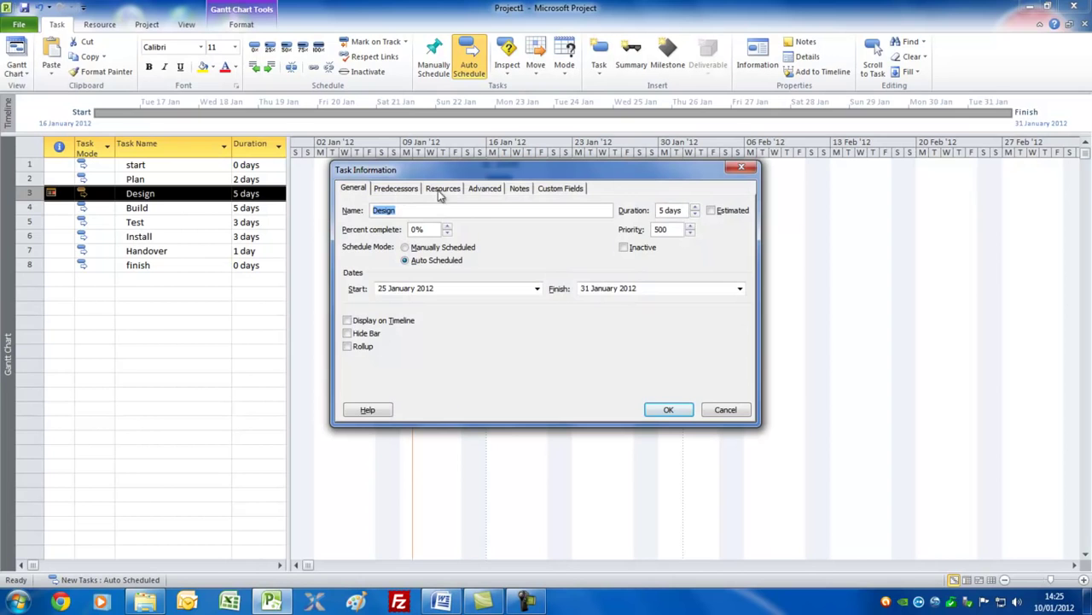
click(485, 188)
drag(591, 162, 607, 209)
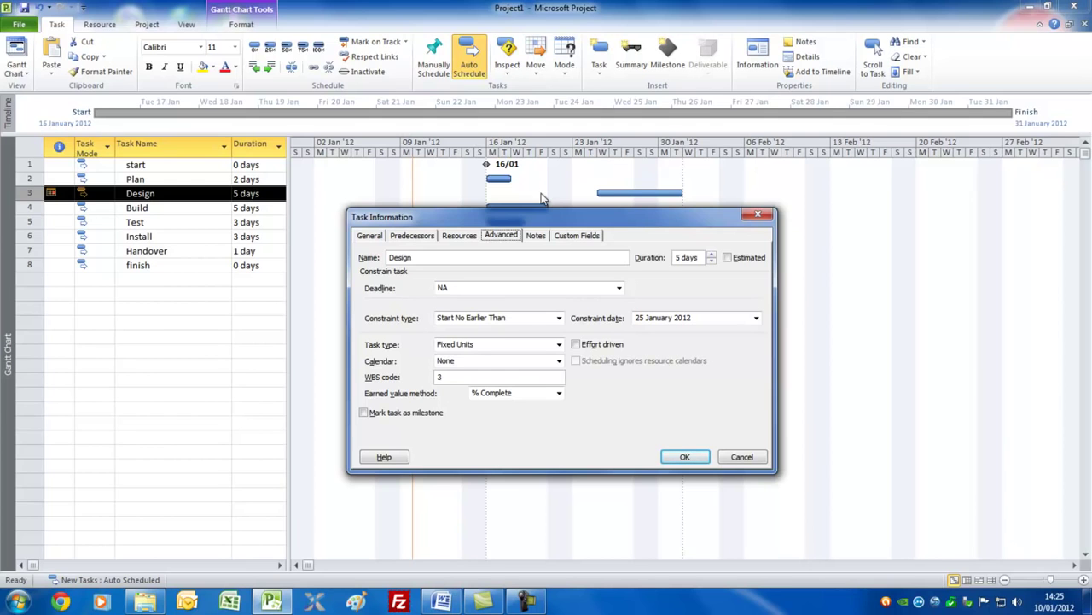
click(684, 458)
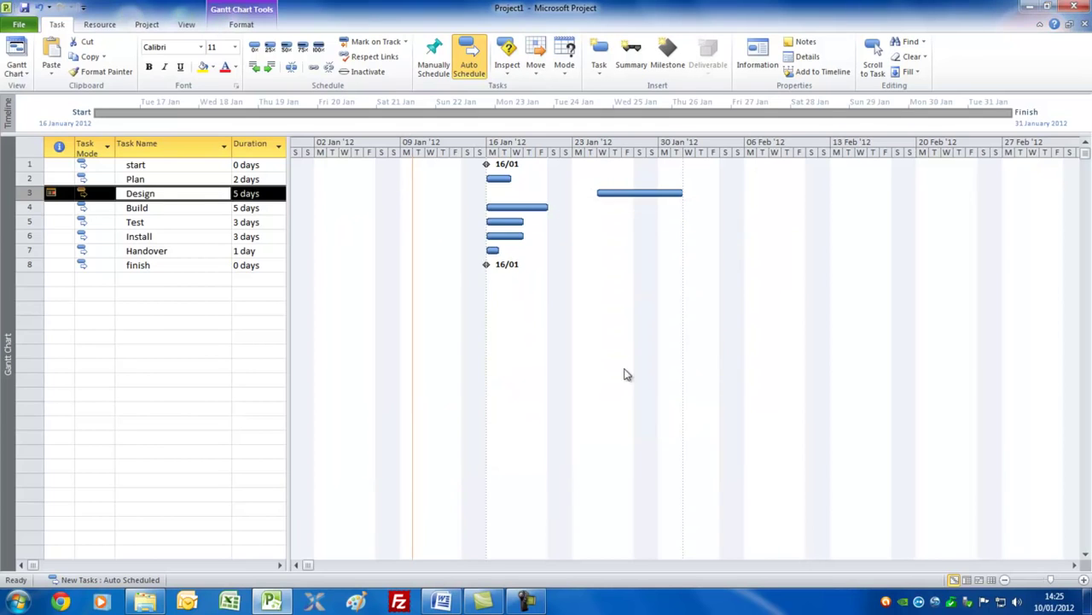
- Set the Design task's constraint type to As Soon As Possible
double_click(177, 196)
click(541, 270)
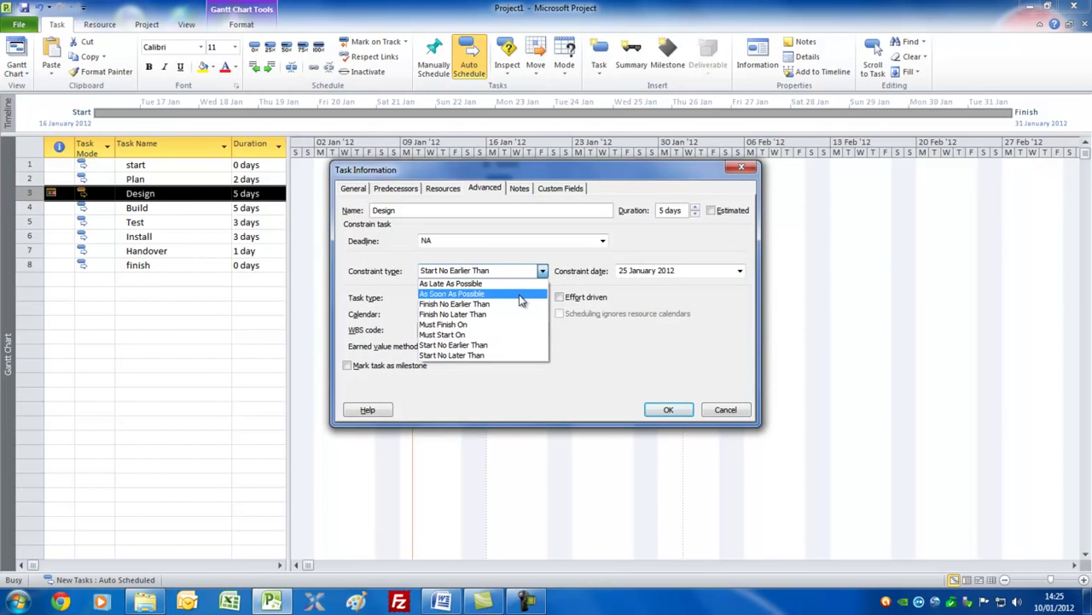
click(522, 294)
click(668, 411)
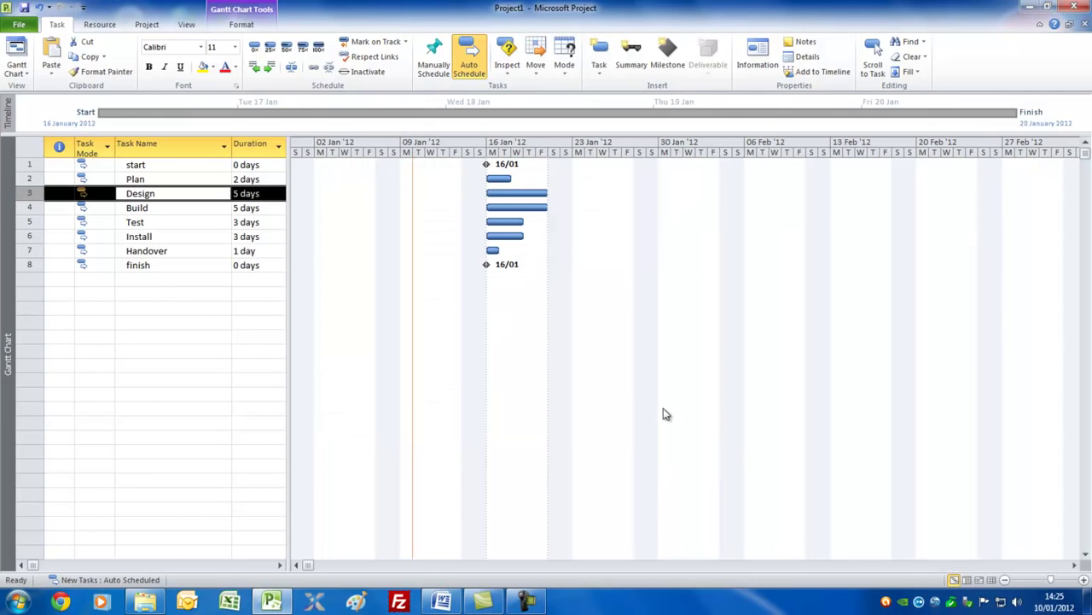
mouse_move(496, 178)
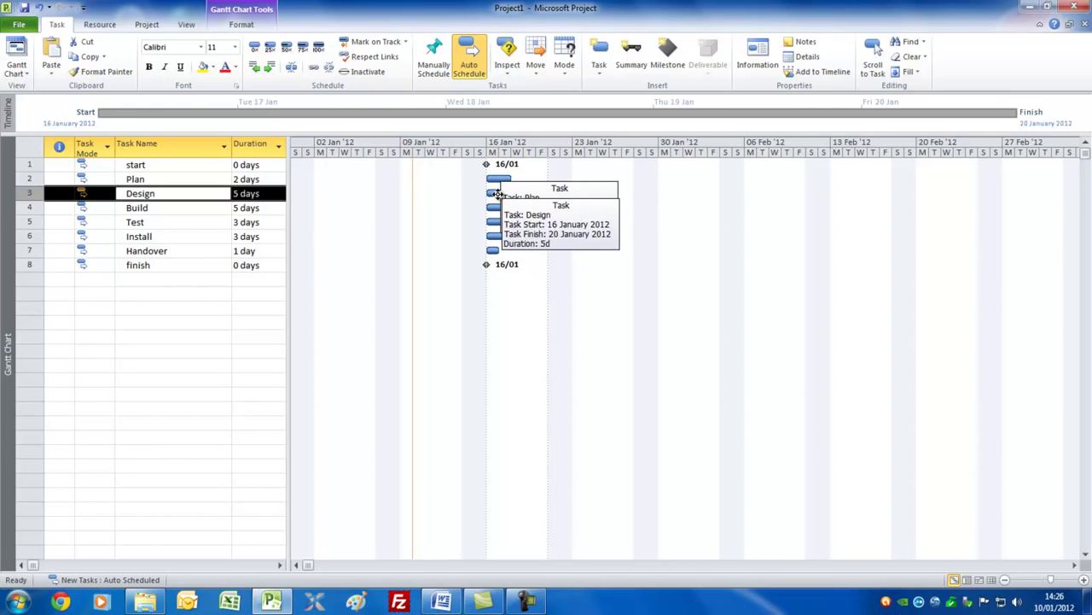
click(58, 193)
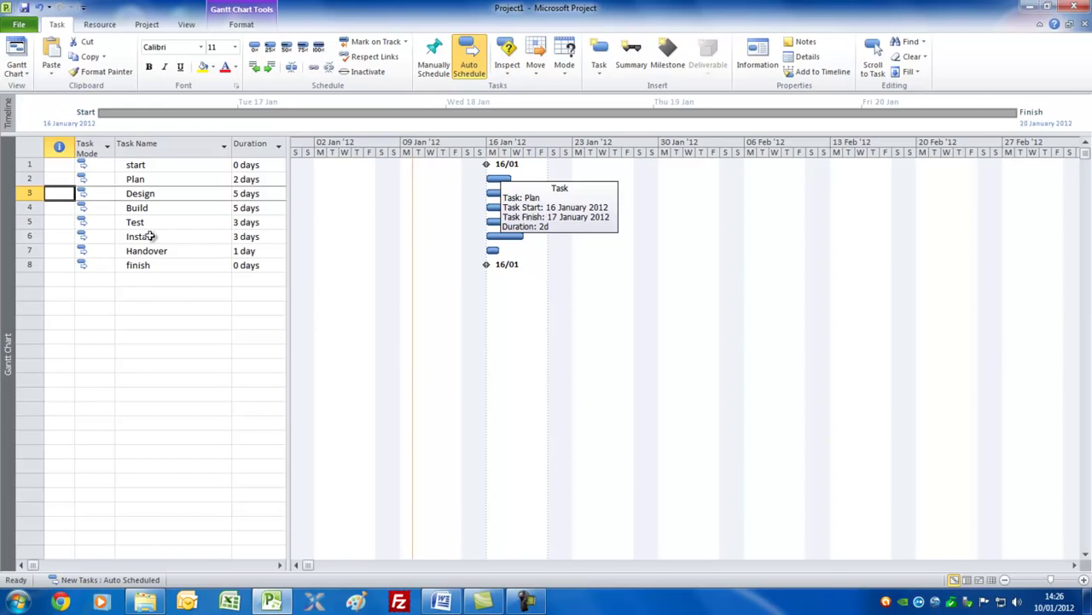
- Group the start and Plan tasks under a new summary task named Definition
click(174, 168)
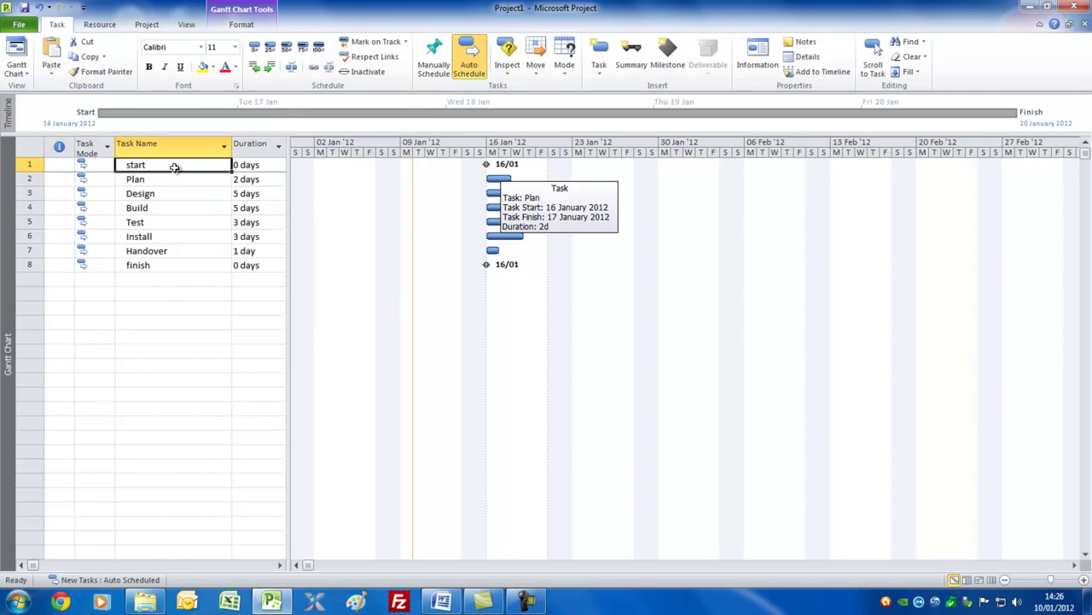
drag(174, 167, 174, 178)
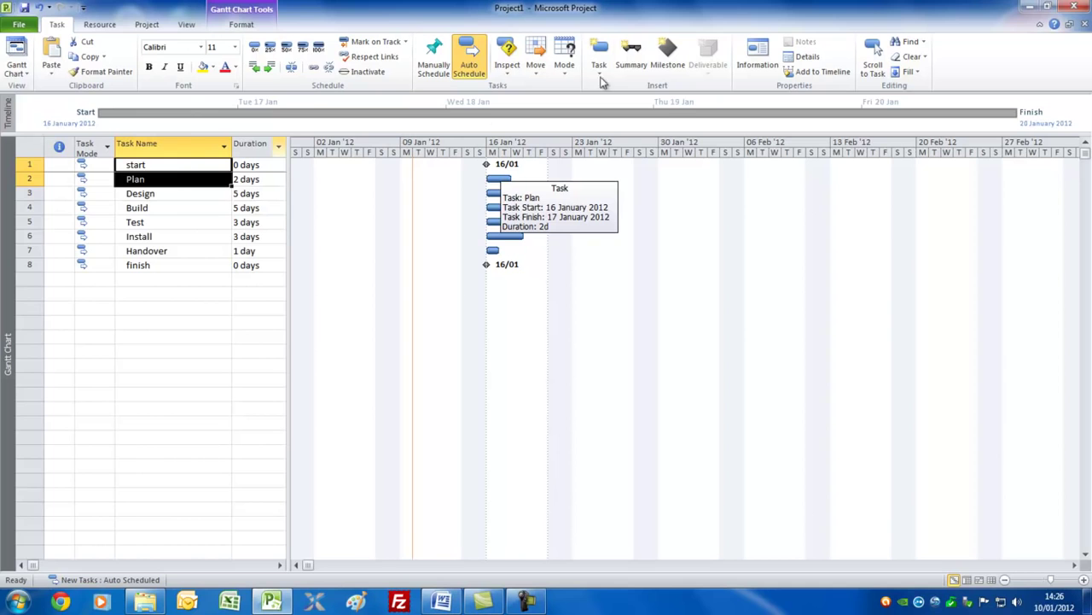
click(638, 53)
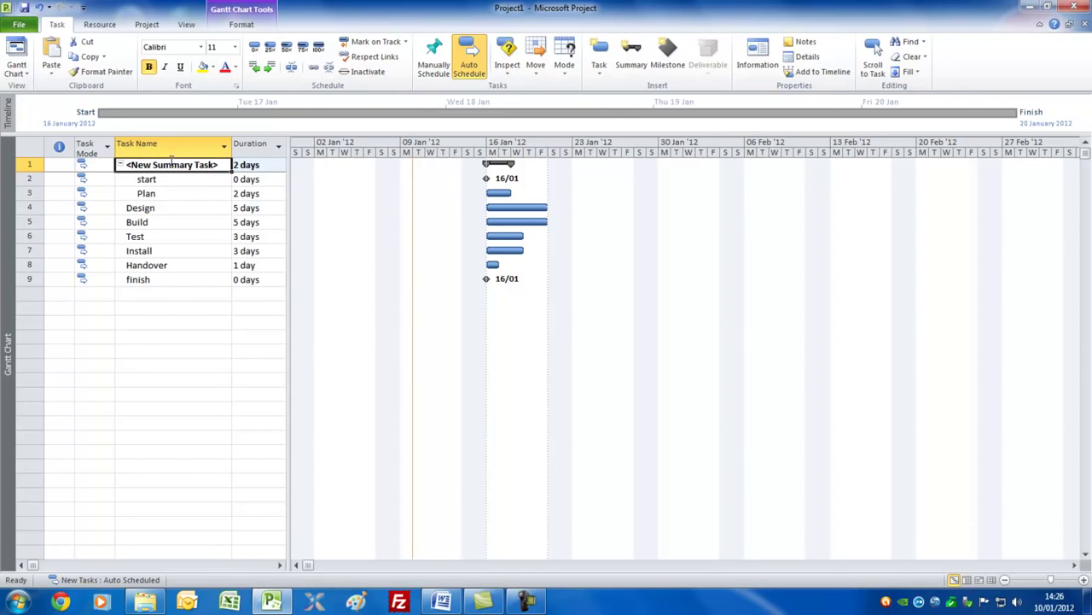
text(Definition)
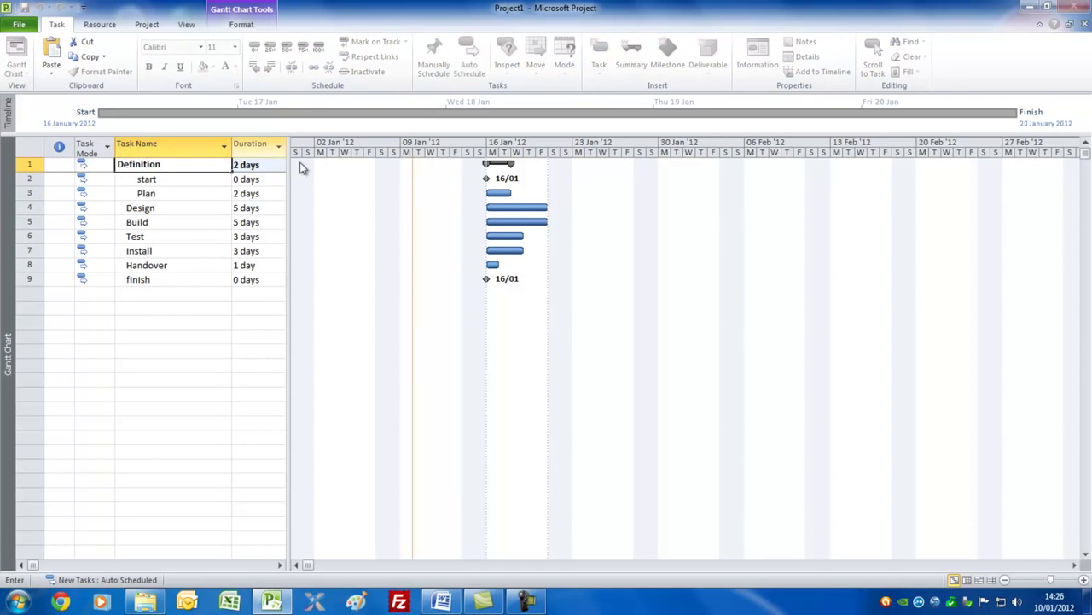
- Group the Design, Build and Test tasks under a new summary task named Execution
click(159, 208)
drag(160, 208, 159, 231)
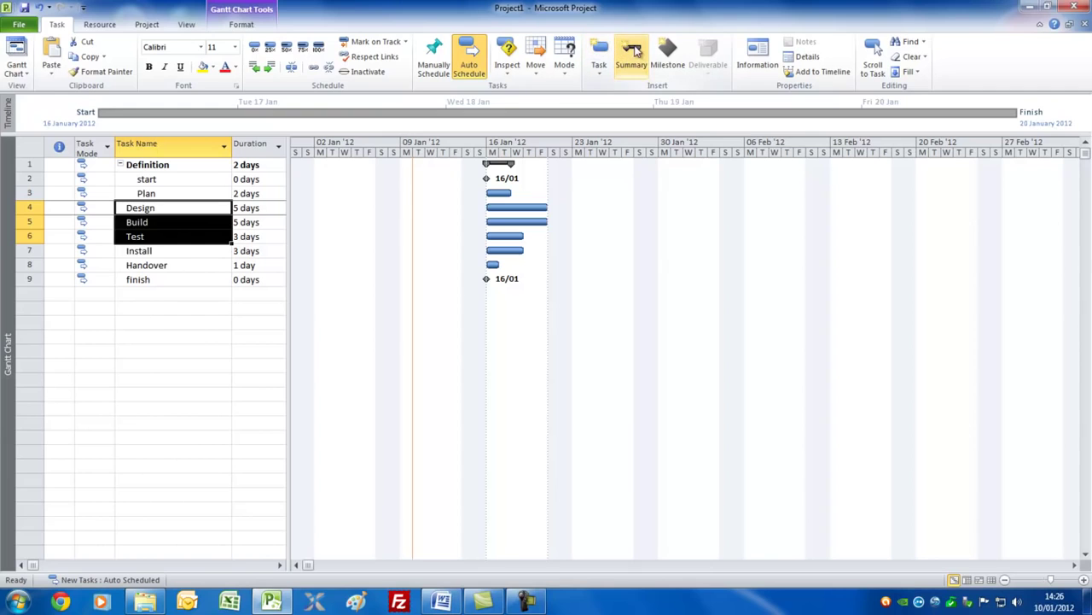
click(632, 58)
text(Execution)
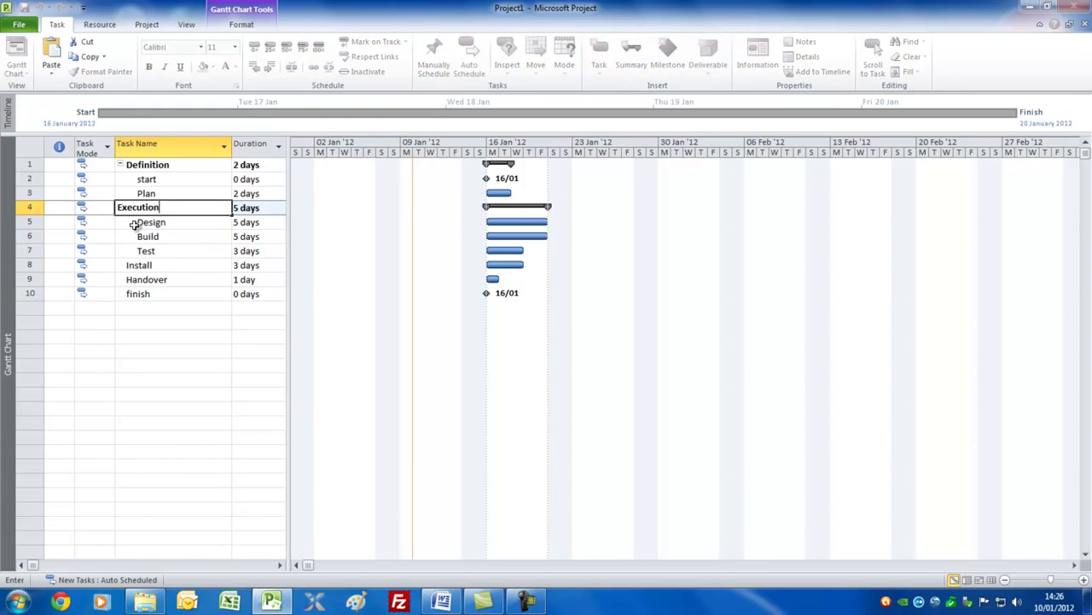
- Group the Install, Handover and finish tasks under a new summary task named Acceptance
click(170, 265)
key(alt+h)
key(u)
key(s)
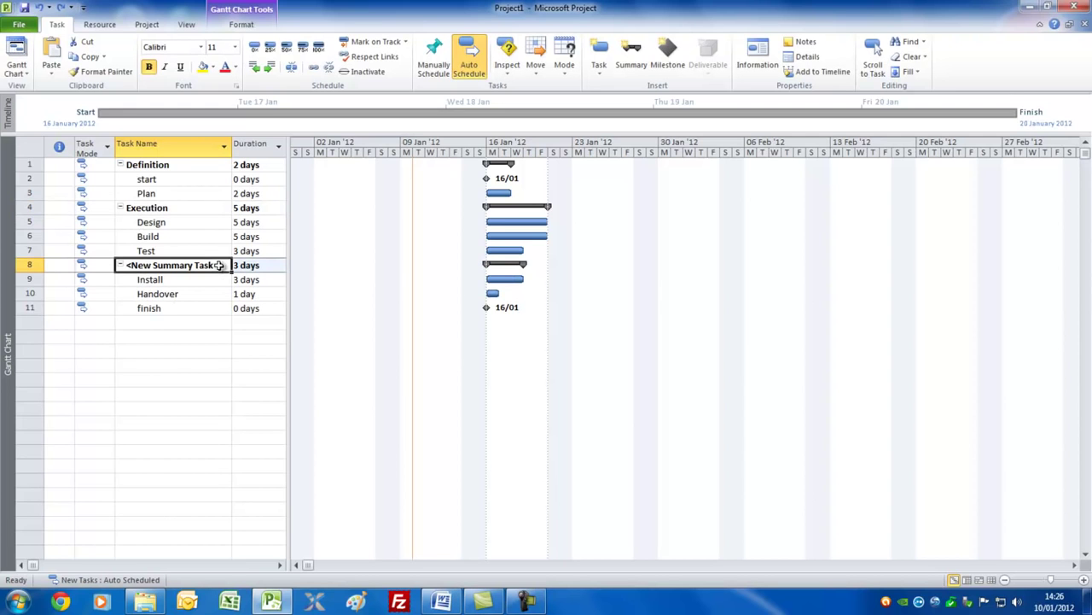
text(Acceptance)
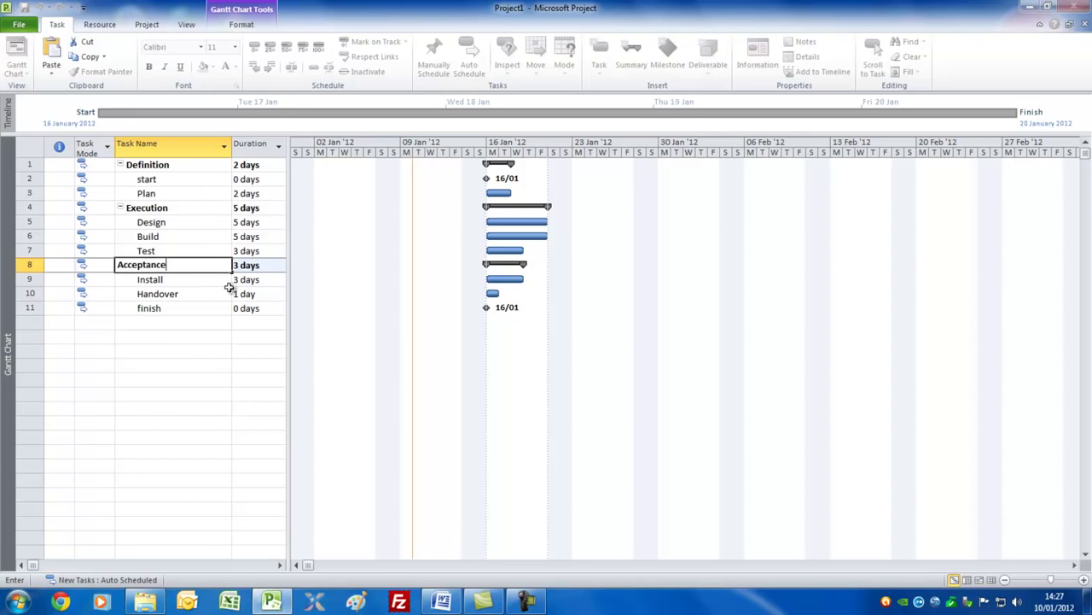
click(210, 283)
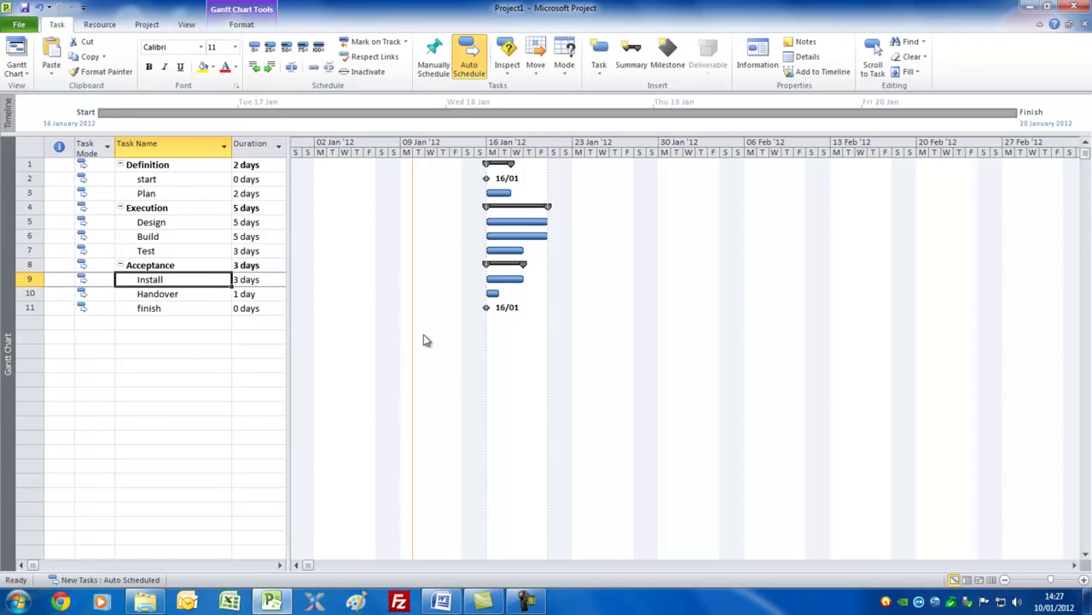
- Link the Gantt bars in sequence from Plan through Design, Build, Test, Install and Handover to the finish milestone
drag(500, 193, 536, 243)
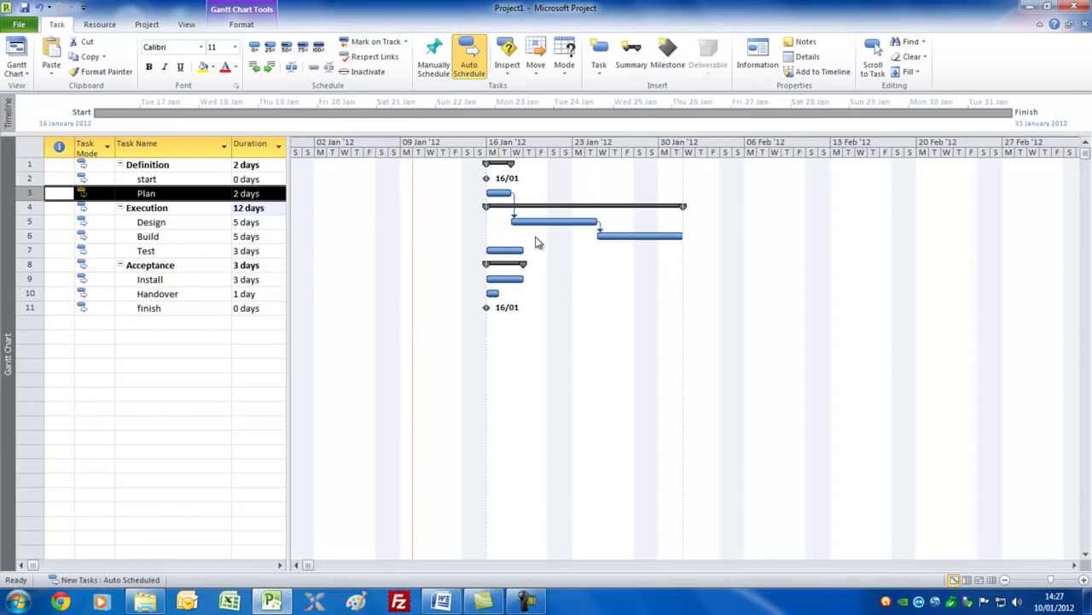
drag(619, 237, 508, 251)
drag(706, 249, 517, 286)
drag(772, 279, 498, 293)
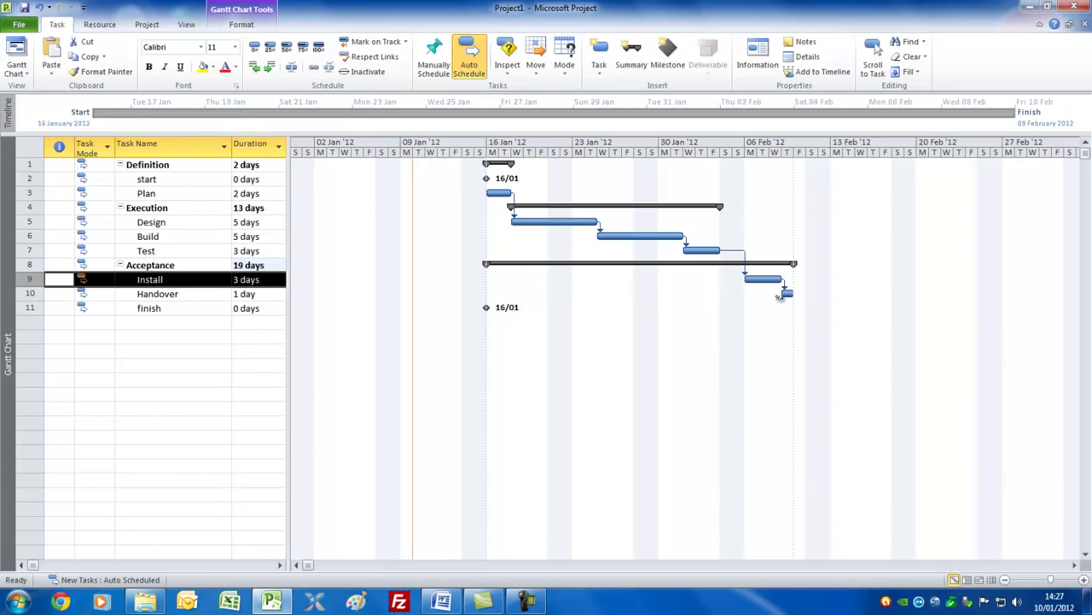
drag(785, 289, 492, 307)
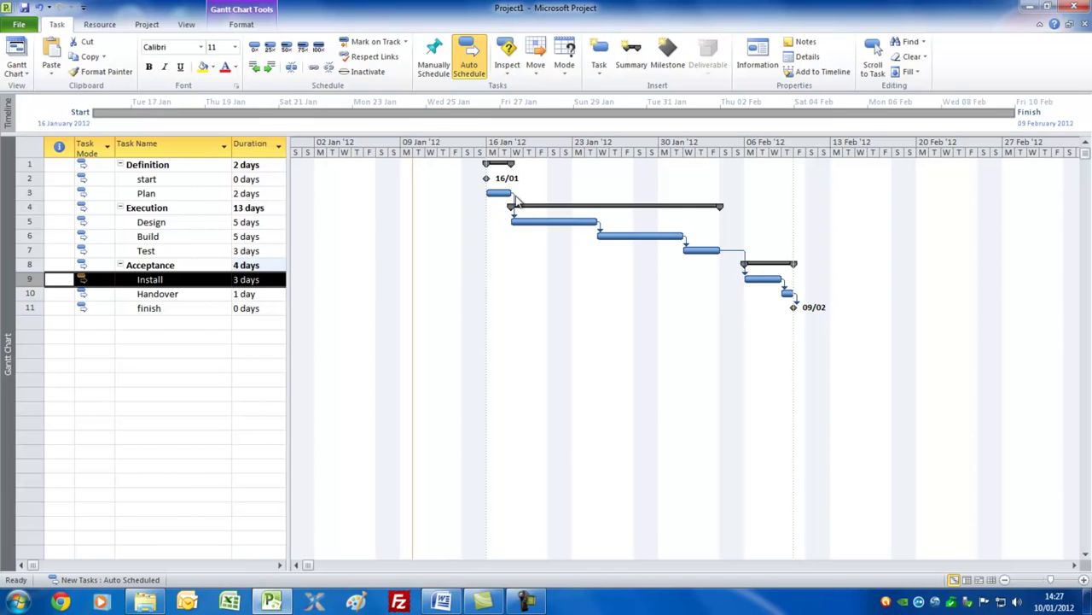
- Review the available dependency types for the link between Plan and Design without changing it
mouse_move(515, 203)
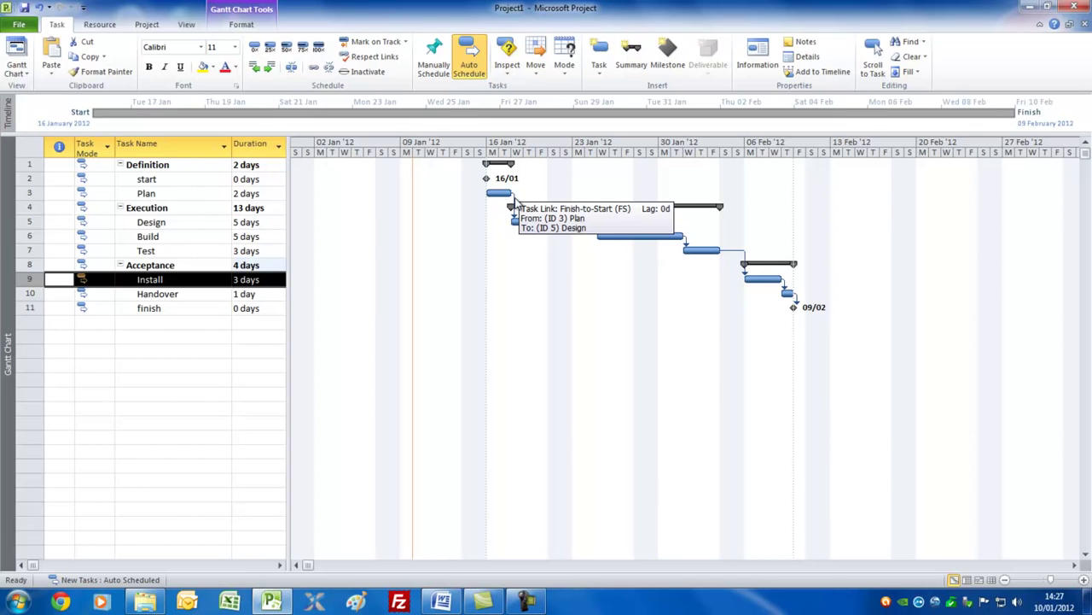
double_click(514, 203)
click(579, 305)
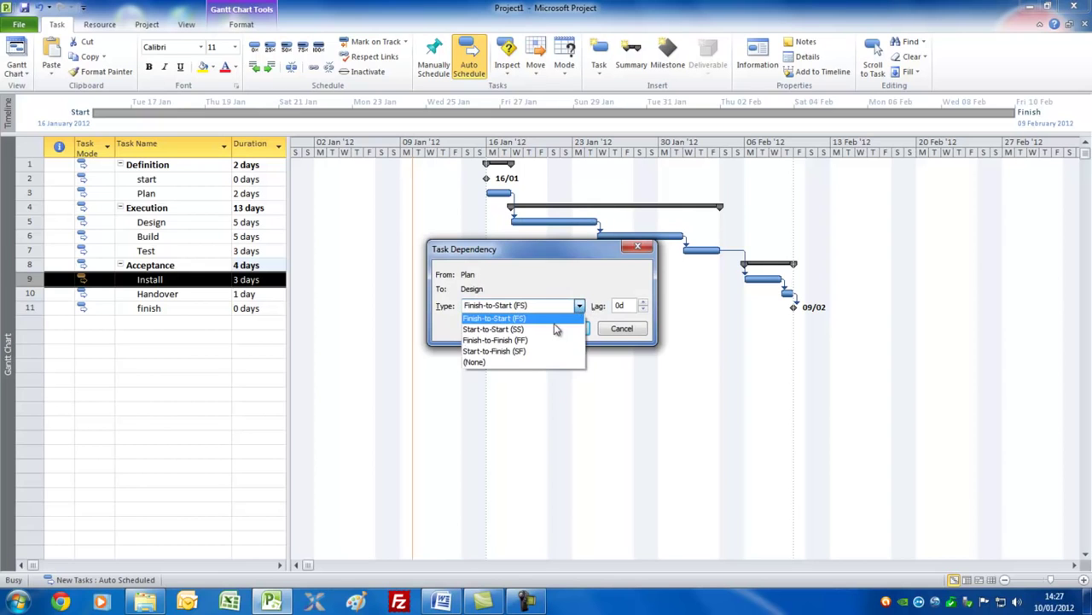
click(621, 328)
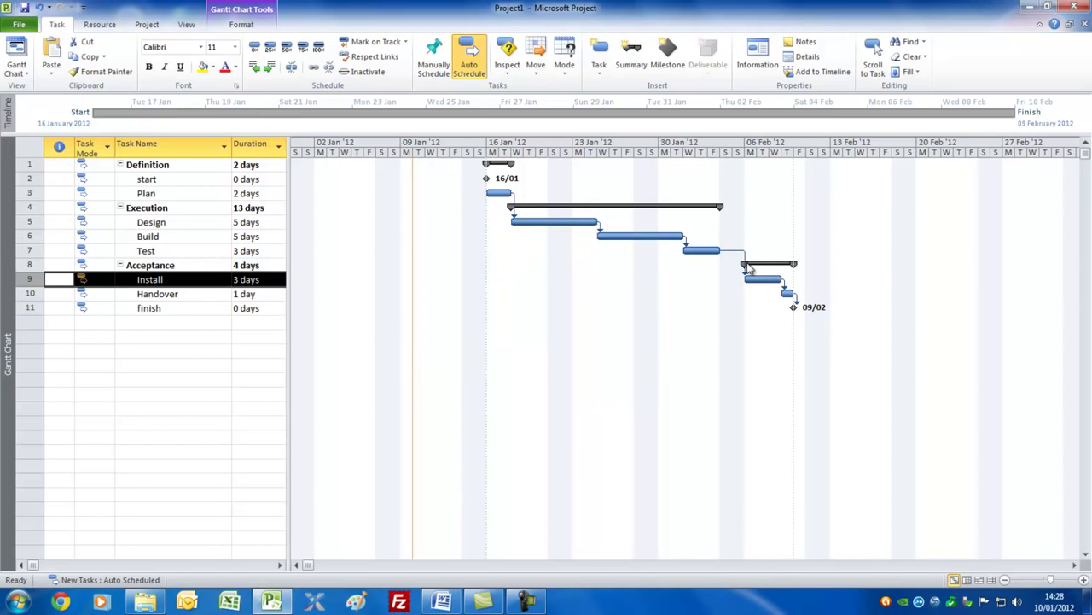
- Set the lag of the finish-to-start link between Build and Test to -2 days
double_click(688, 245)
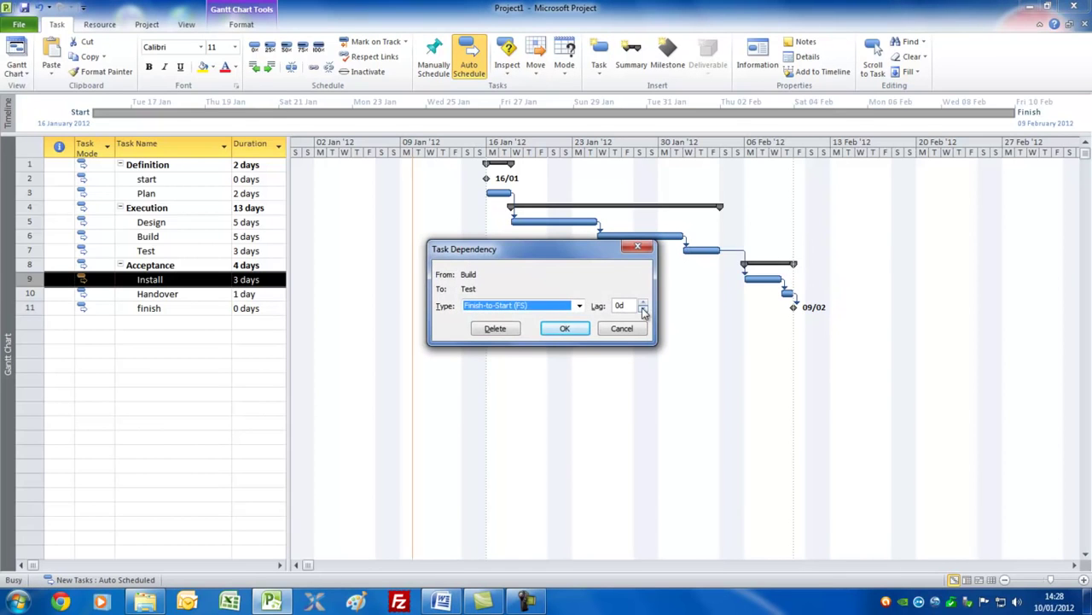
click(644, 311)
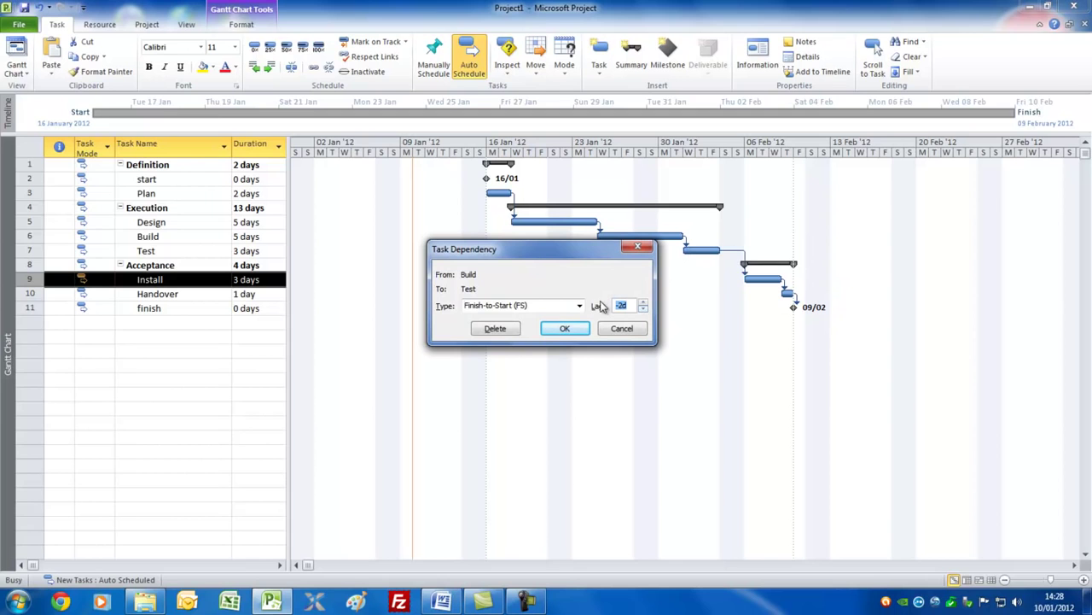
click(560, 332)
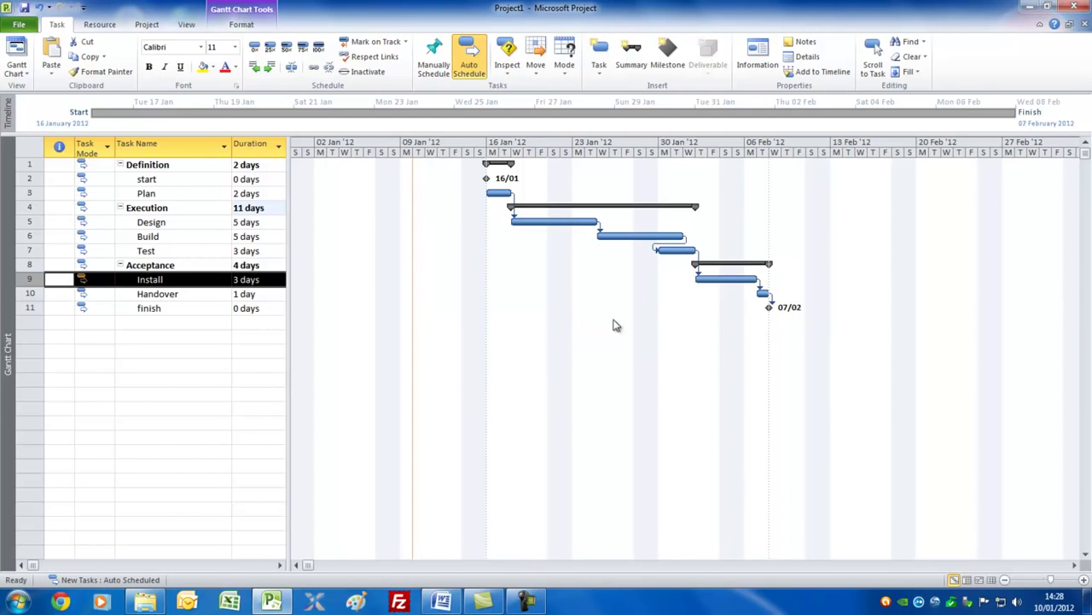
- Delete the link between Test and Install and link Build to Install instead
double_click(696, 258)
click(496, 330)
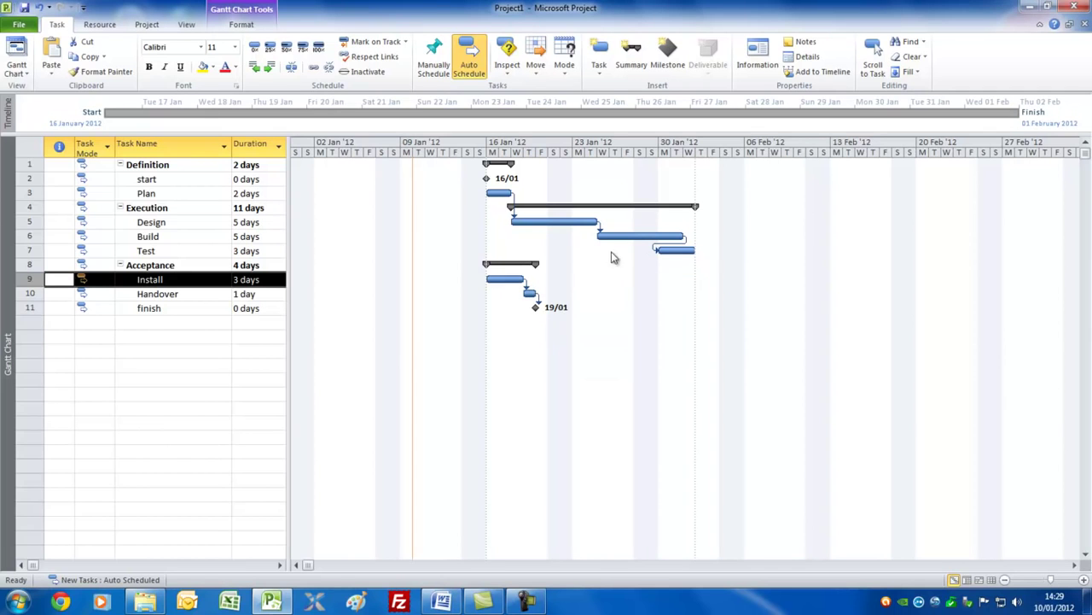
drag(657, 236, 516, 282)
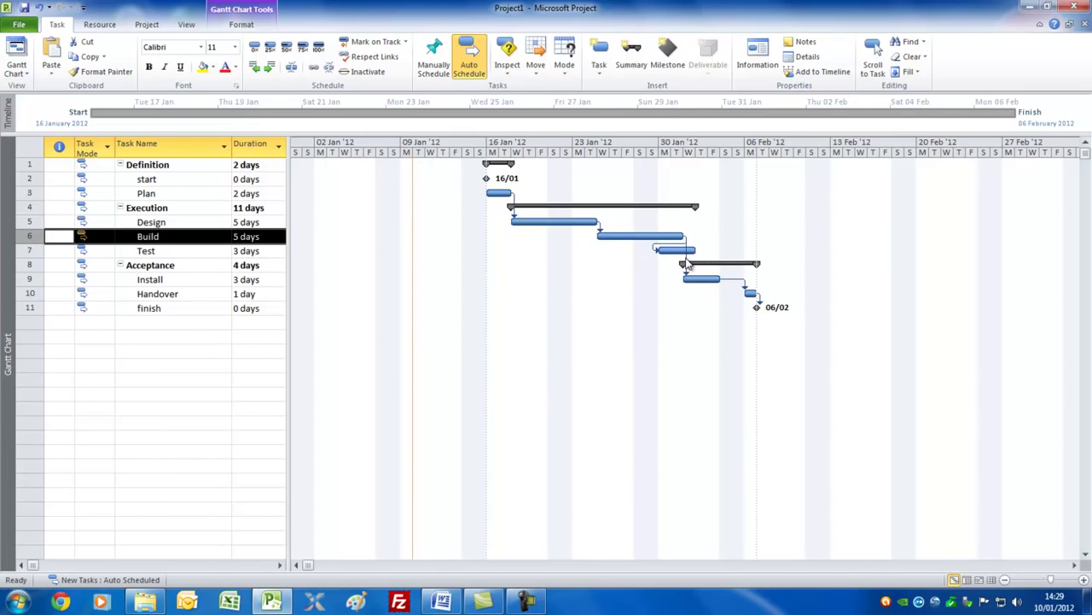
- Set the lag of the Build-to-Install link to -2 days and link Test to Handover
double_click(688, 266)
click(646, 310)
click(561, 329)
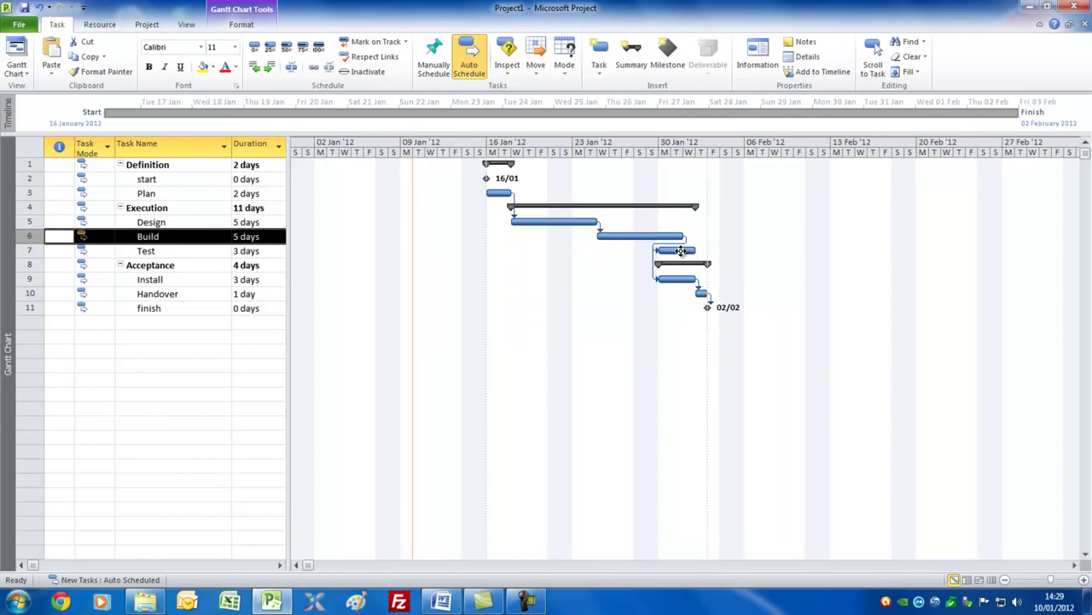
drag(681, 250, 701, 293)
- Constrain the Build task to Start No Earlier Than 26 January 2012 and check its constraint indicator
click(166, 239)
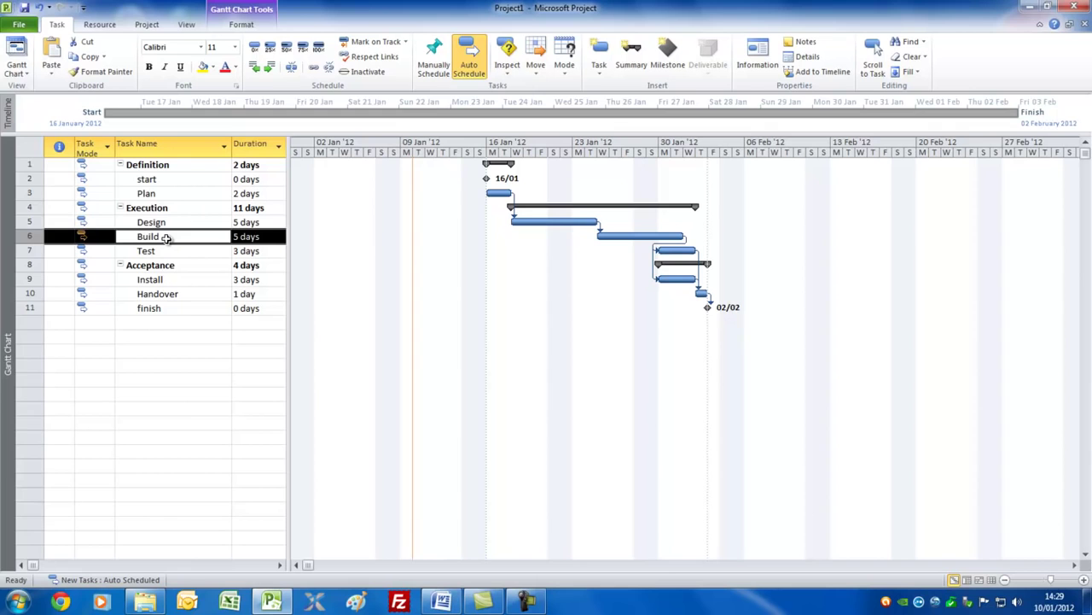
double_click(166, 240)
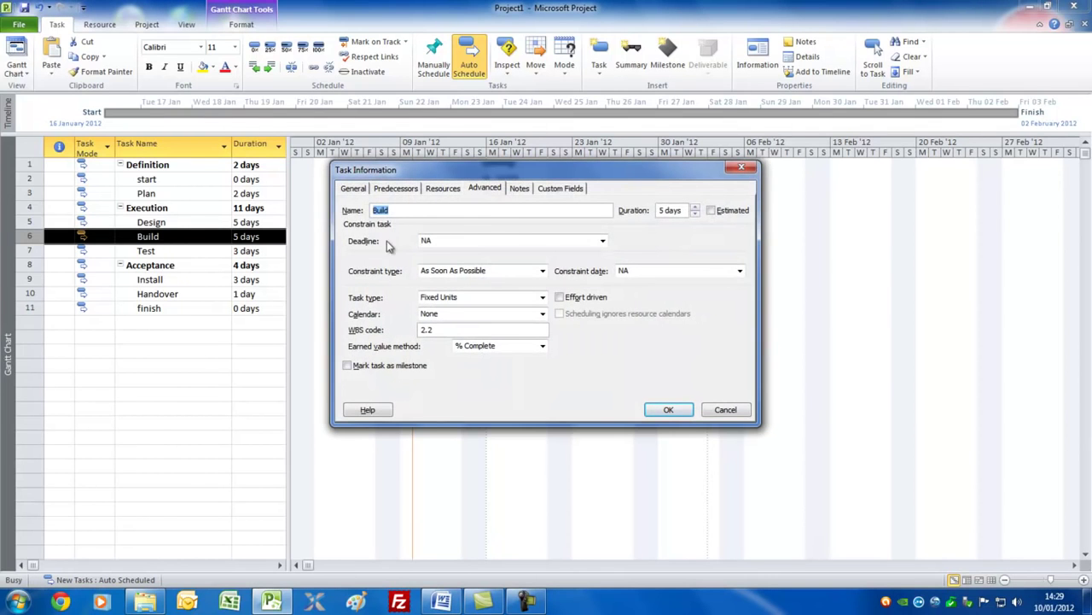
drag(493, 170, 508, 286)
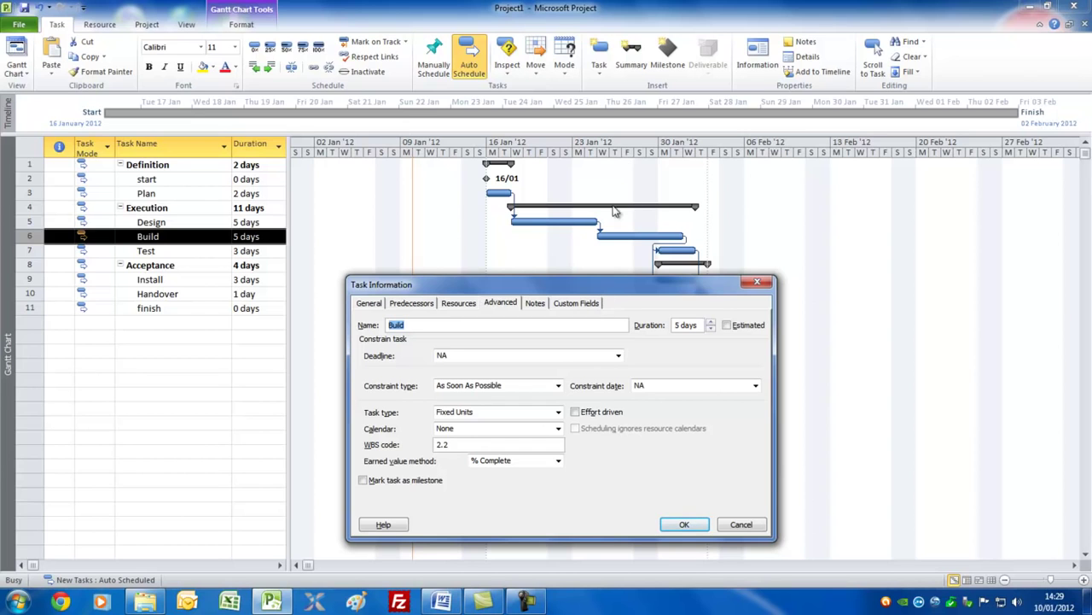
click(559, 387)
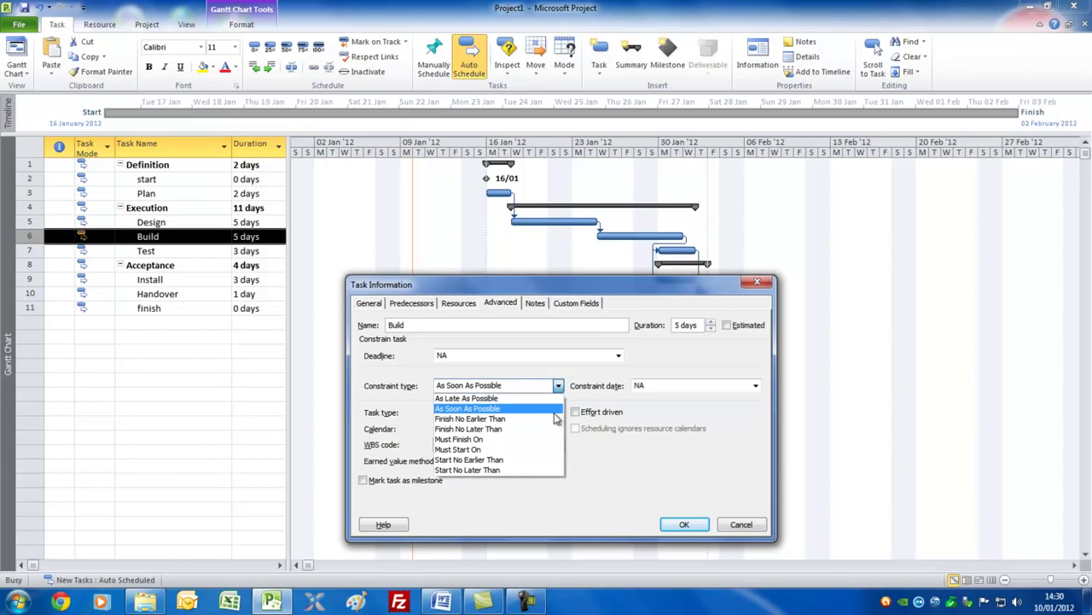
click(550, 459)
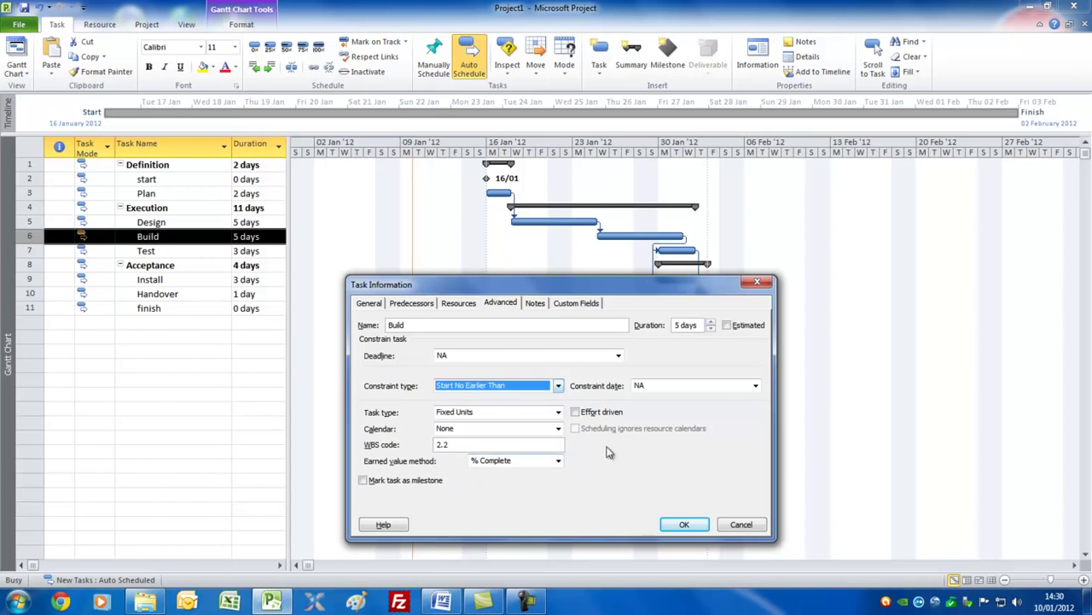
click(756, 385)
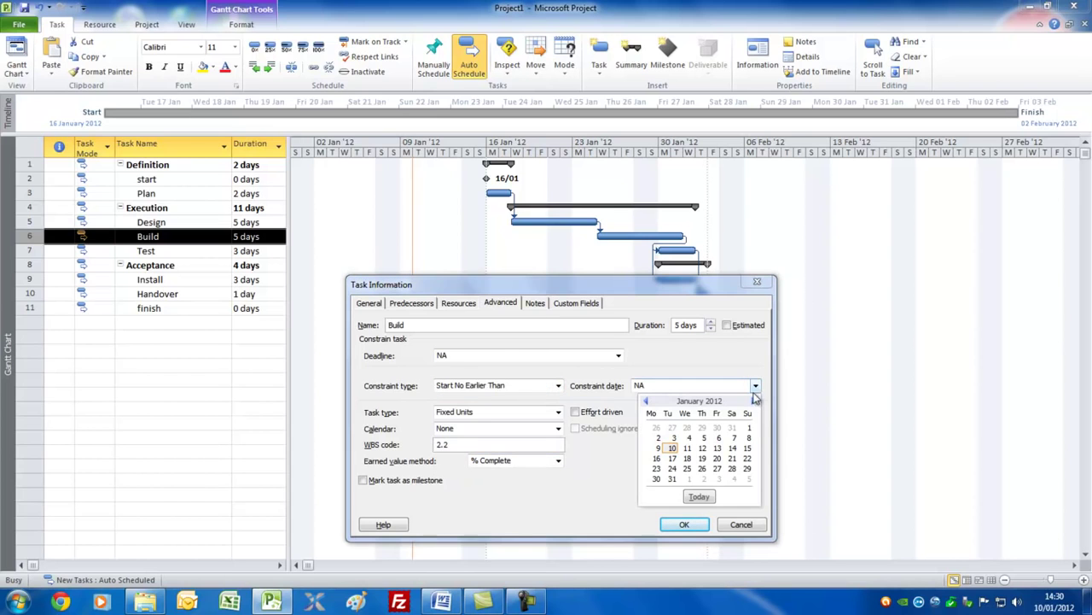
click(705, 470)
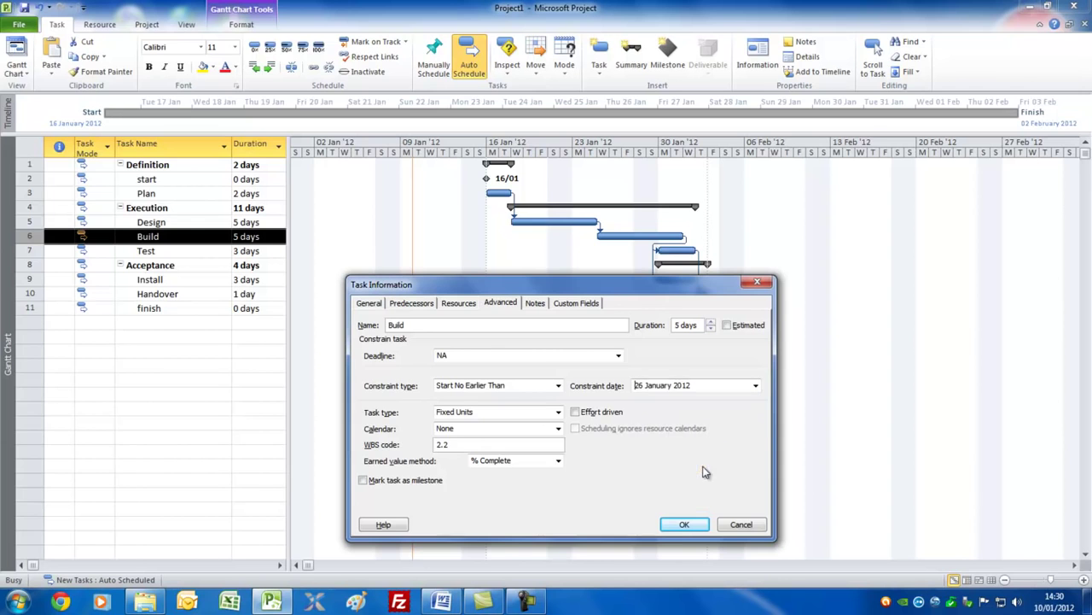
click(683, 525)
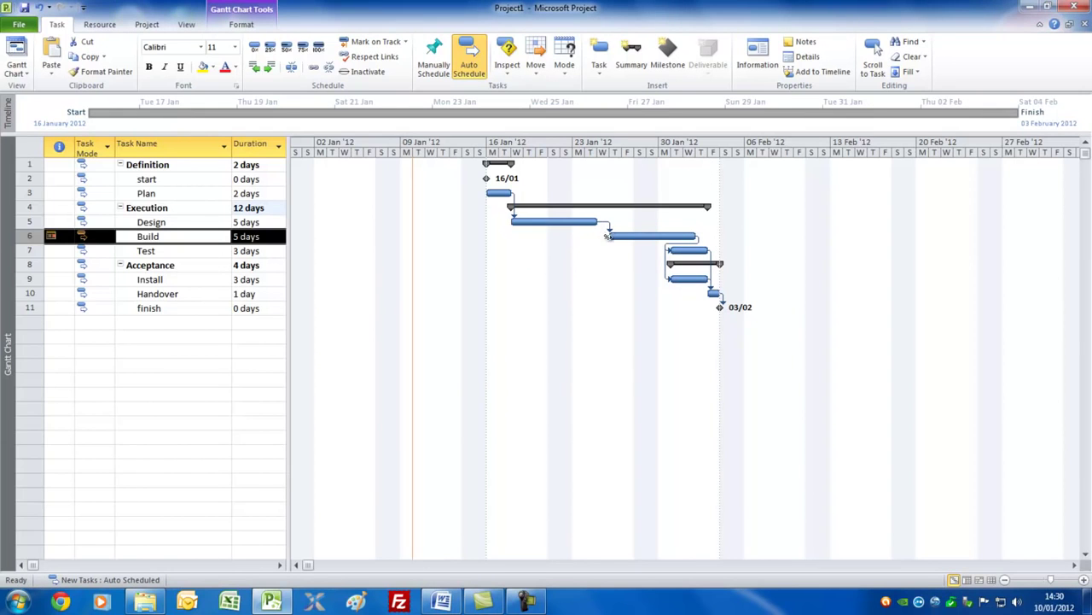
click(48, 236)
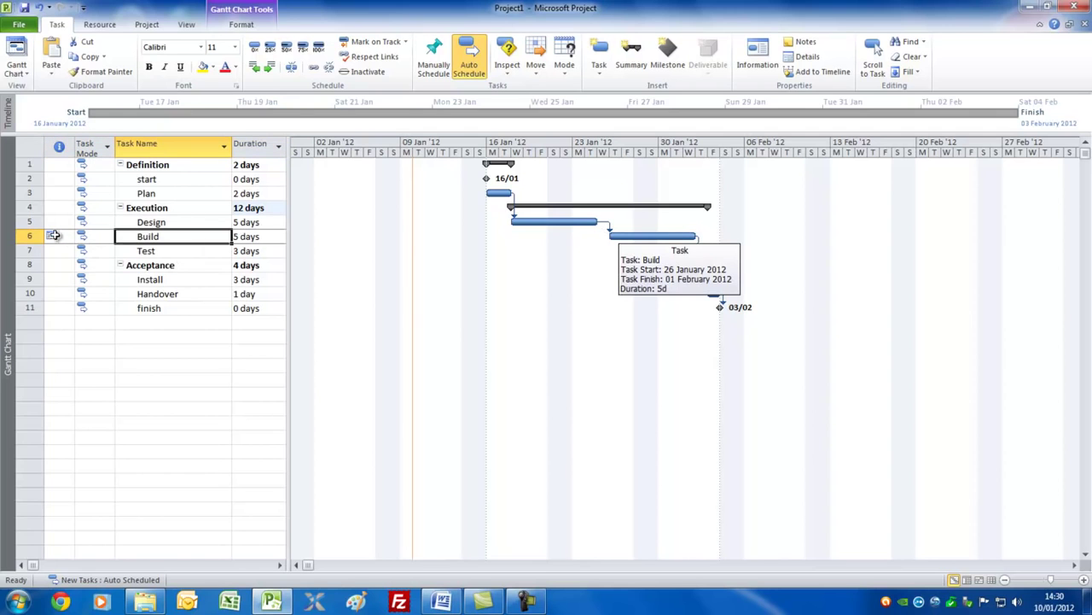
mouse_move(53, 237)
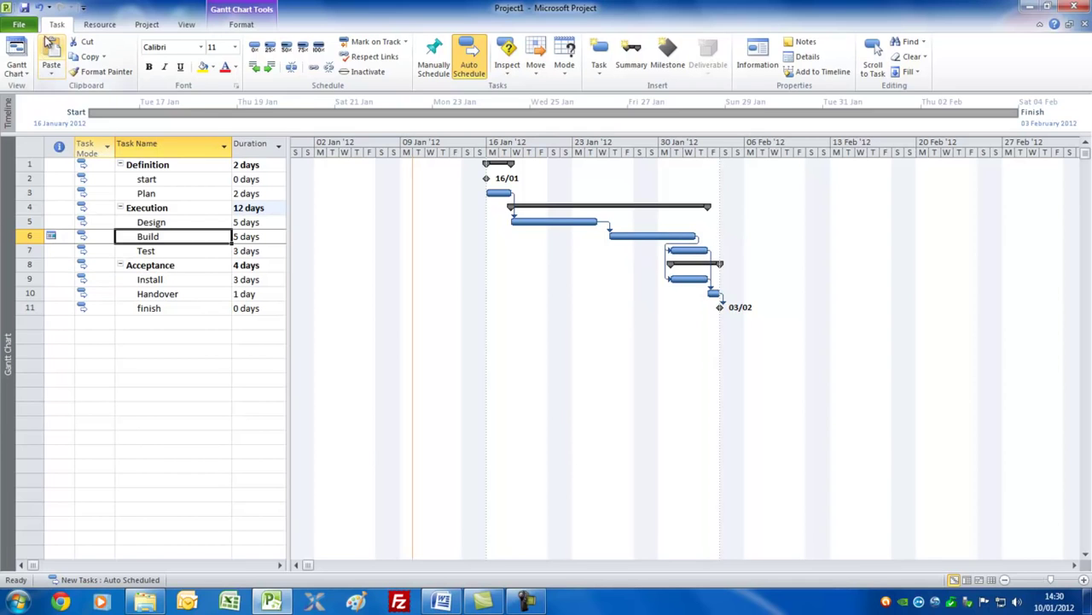
- In the Resource Sheet, add four work resources, entering one person's first name in each of the first four rows
click(28, 74)
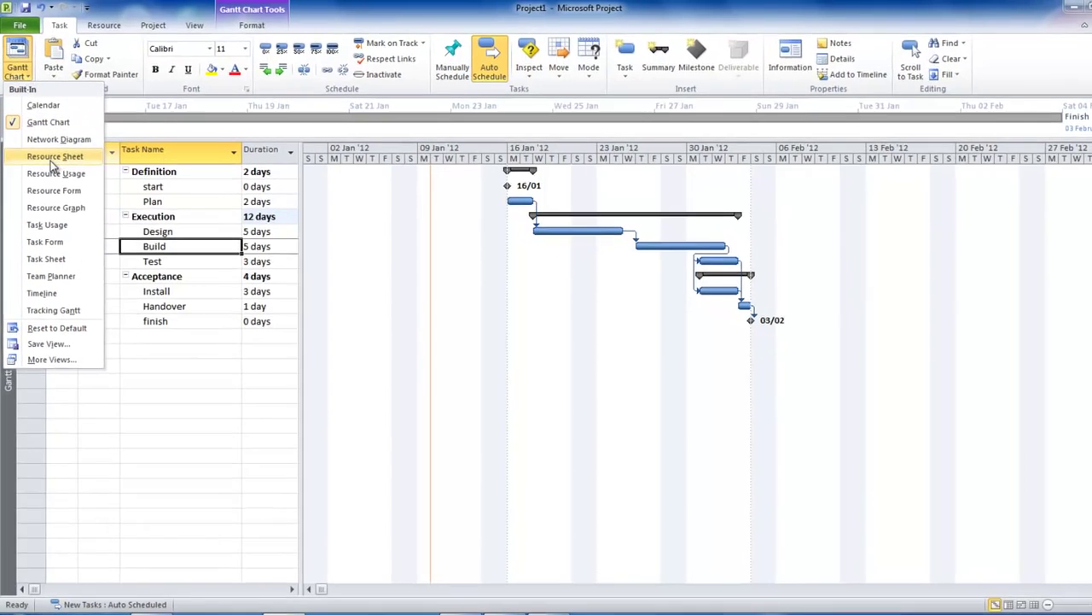
click(52, 150)
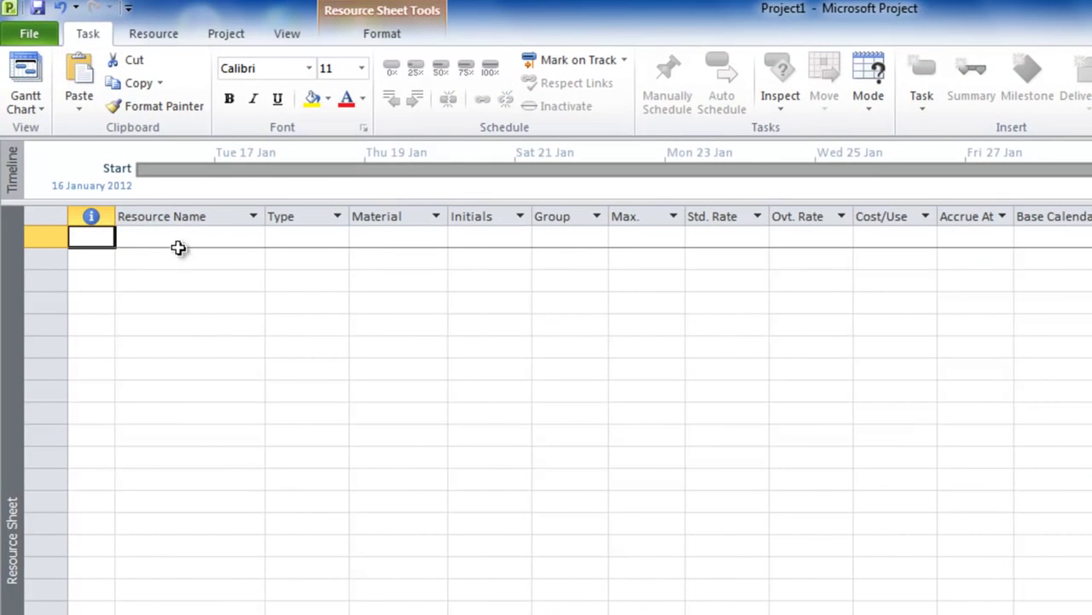
click(177, 239)
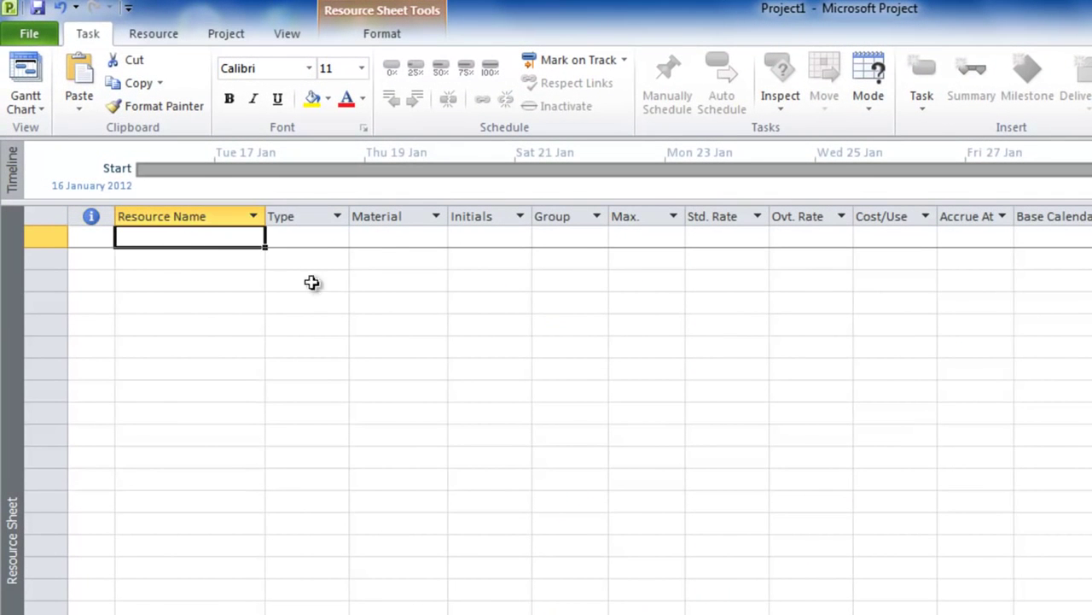
text(dave)
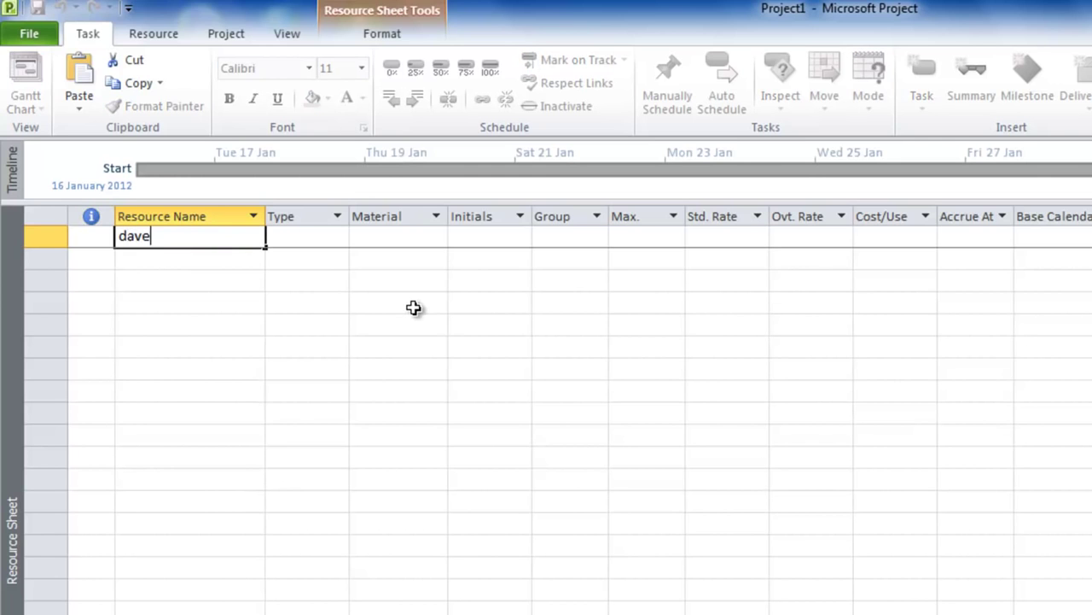
key(Return)
text(tom)
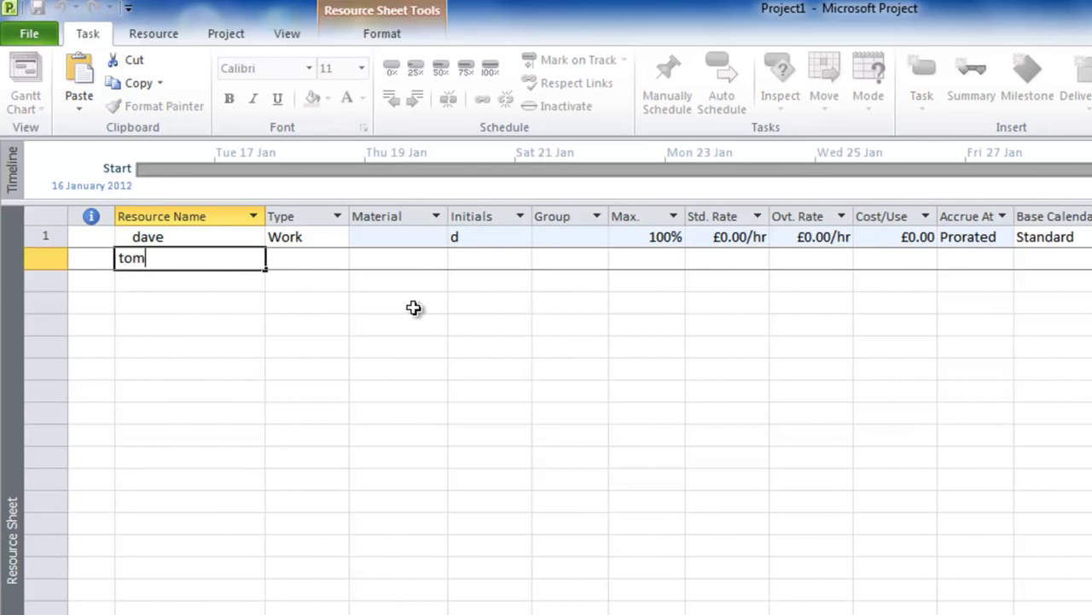
key(Return)
text(dick)
key(Return)
text(harry)
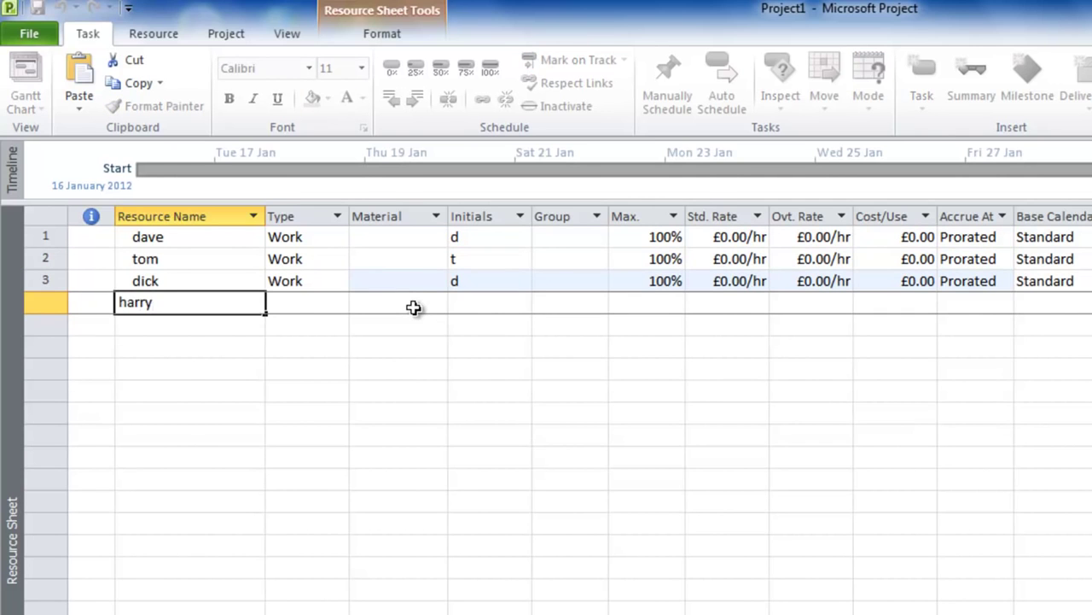
key(Return)
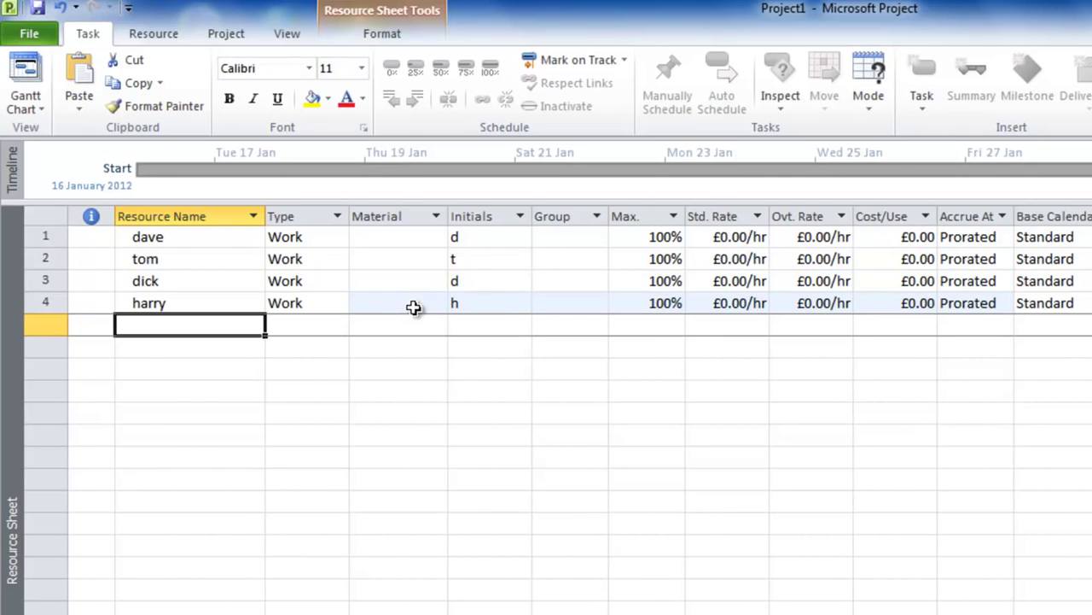
- Add a fifth resource named cable and set its type to Material
text(cab)
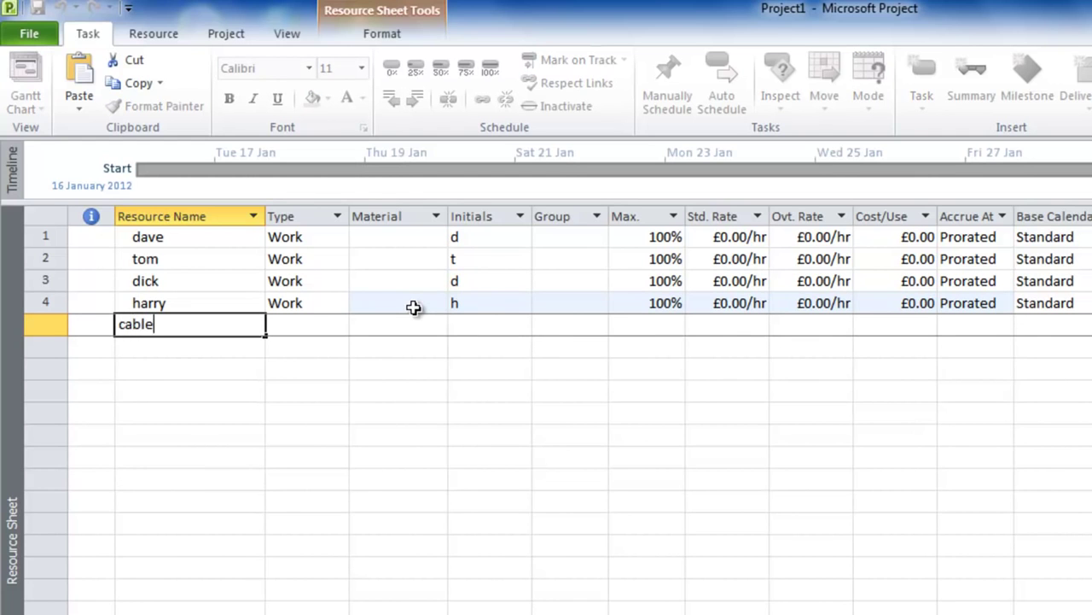
text(le)
key(Tab)
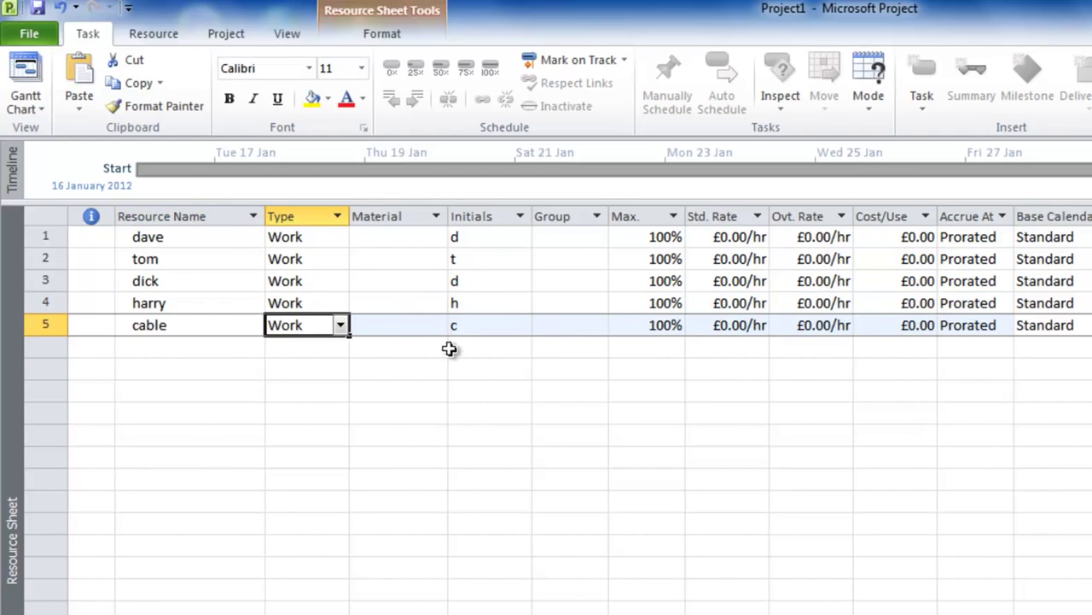
click(341, 326)
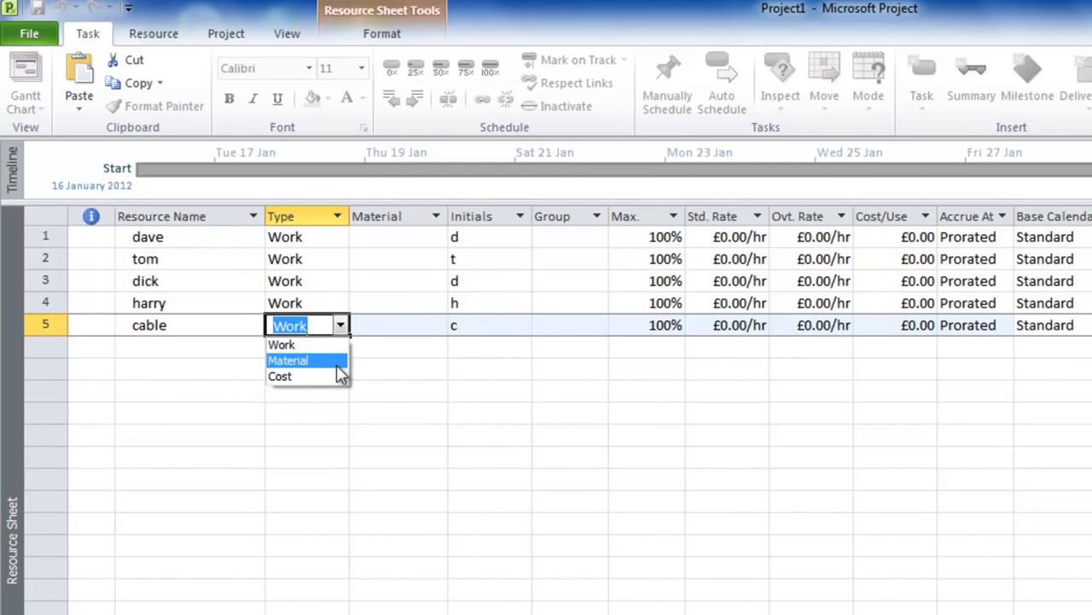
click(337, 364)
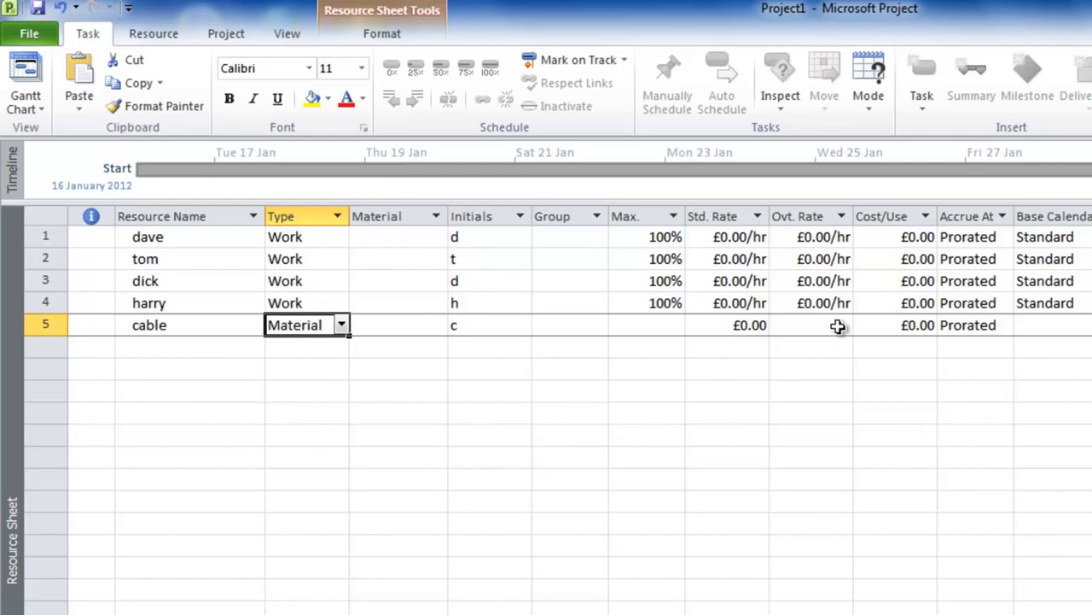
- Give the cable resource a cost per use of £350 and the material label drum
click(907, 325)
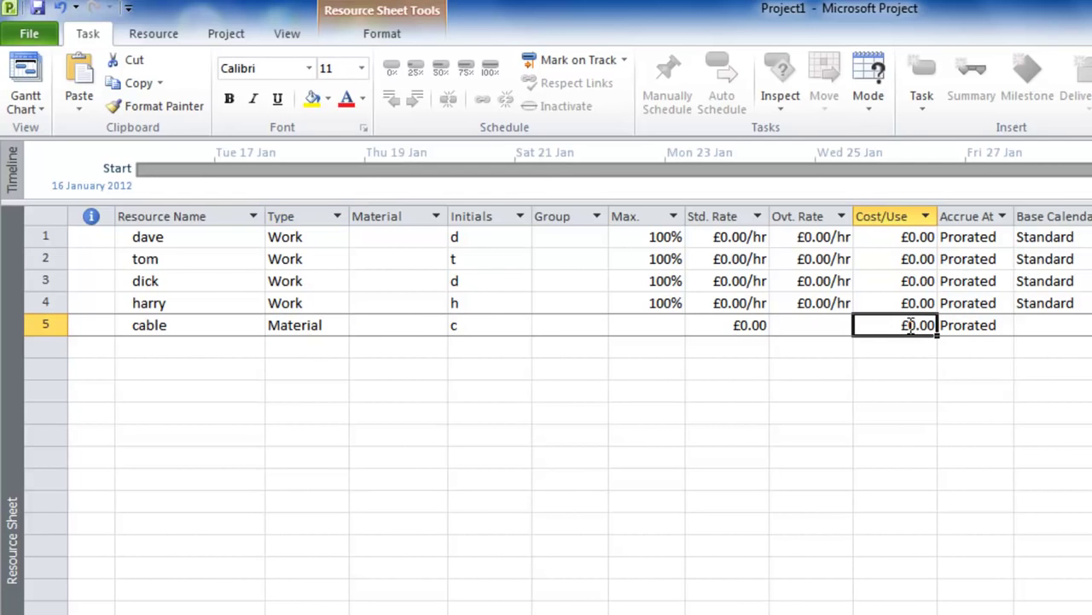
text(350)
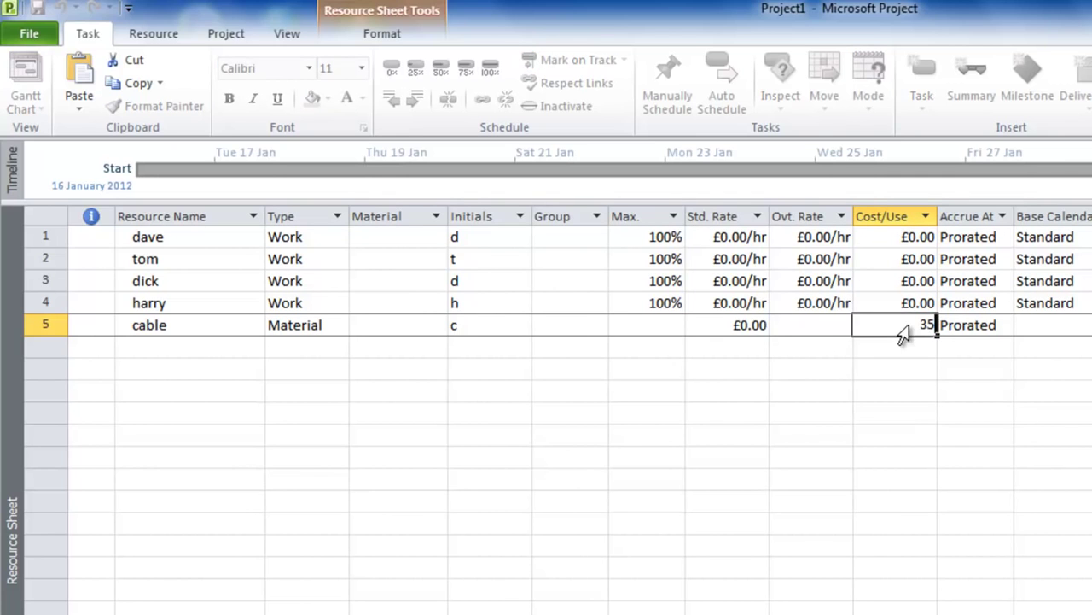
click(828, 325)
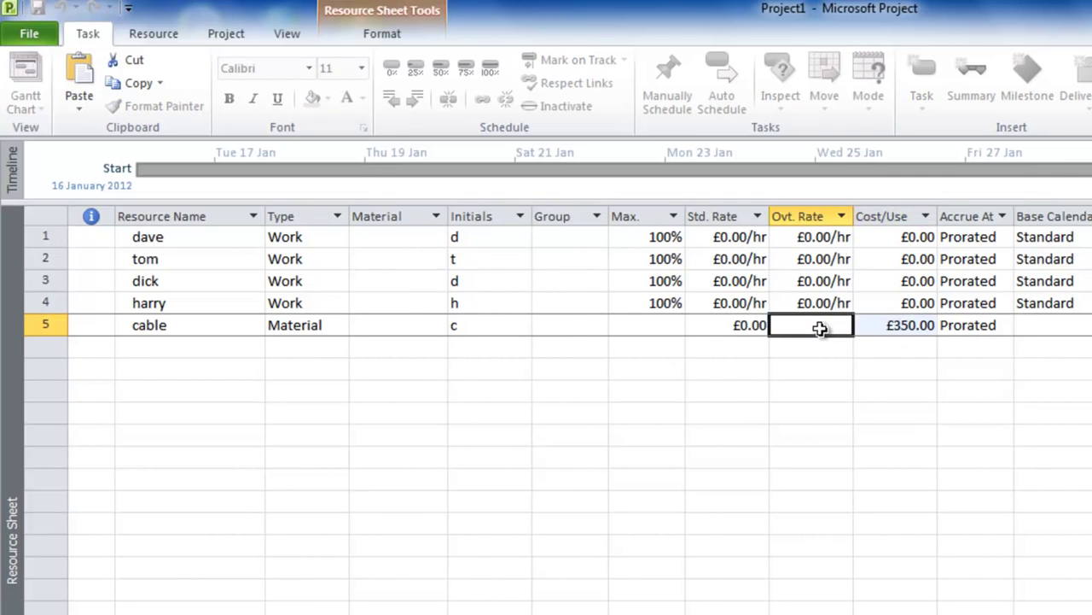
click(431, 325)
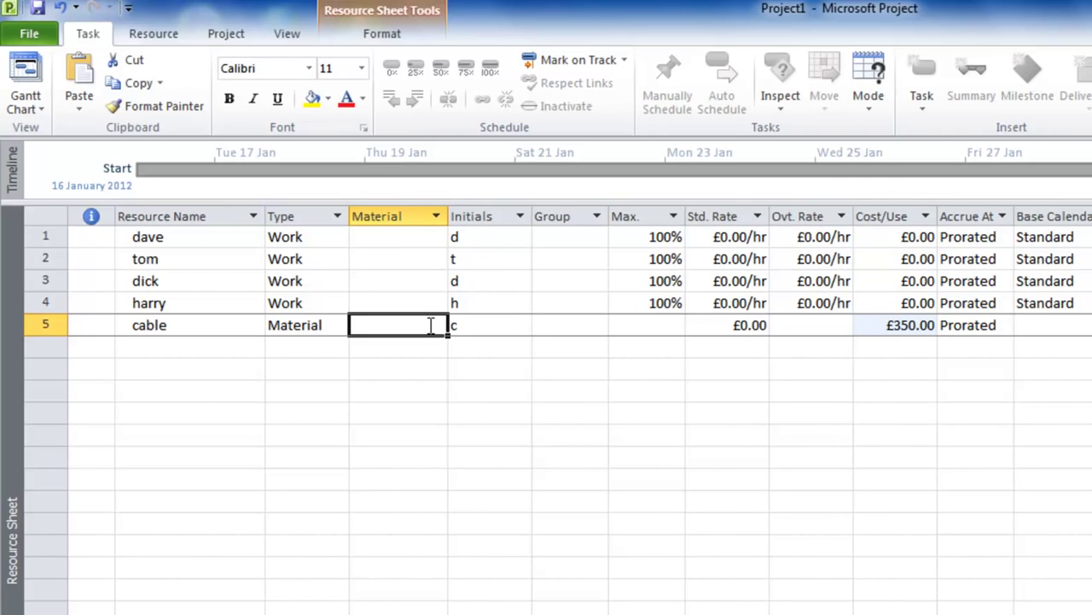
text(drum)
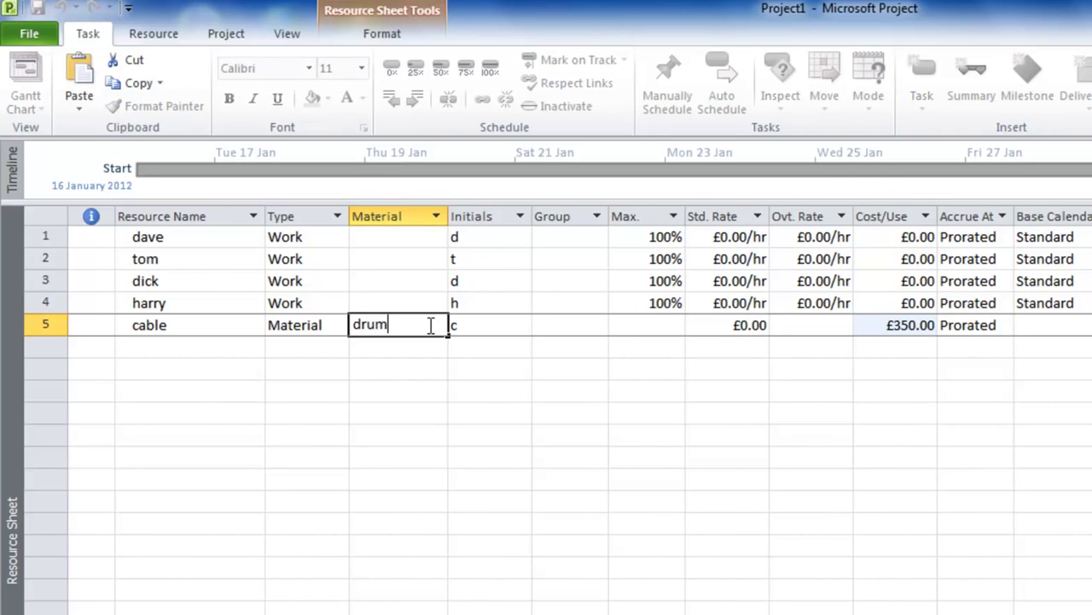
click(325, 325)
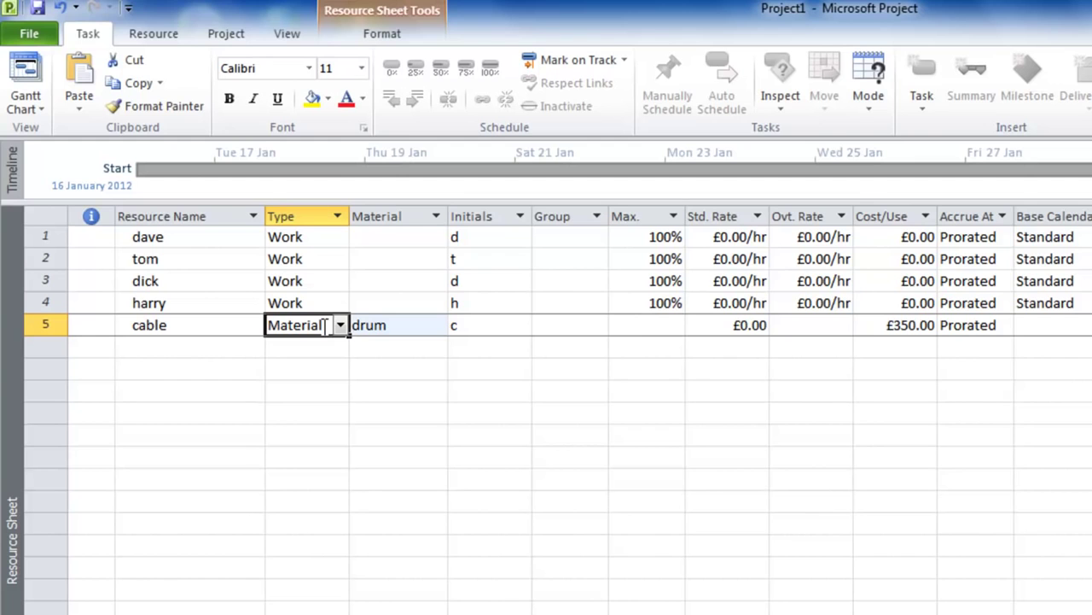
- Set the standard rate to £50/hr for the first work resource and £100/hr for the other three
click(750, 239)
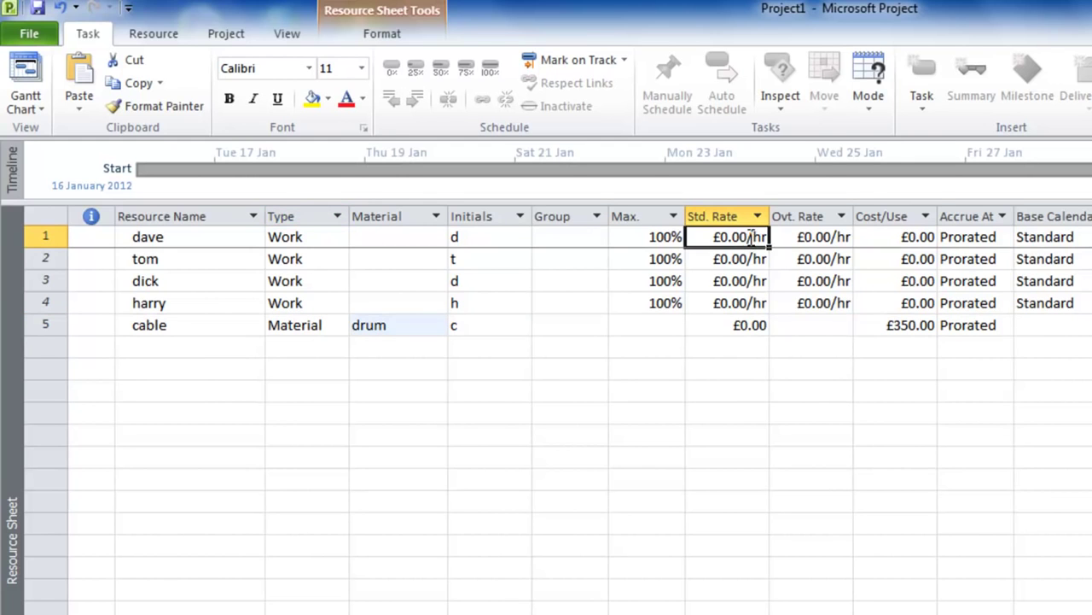
text(50)
key(Return)
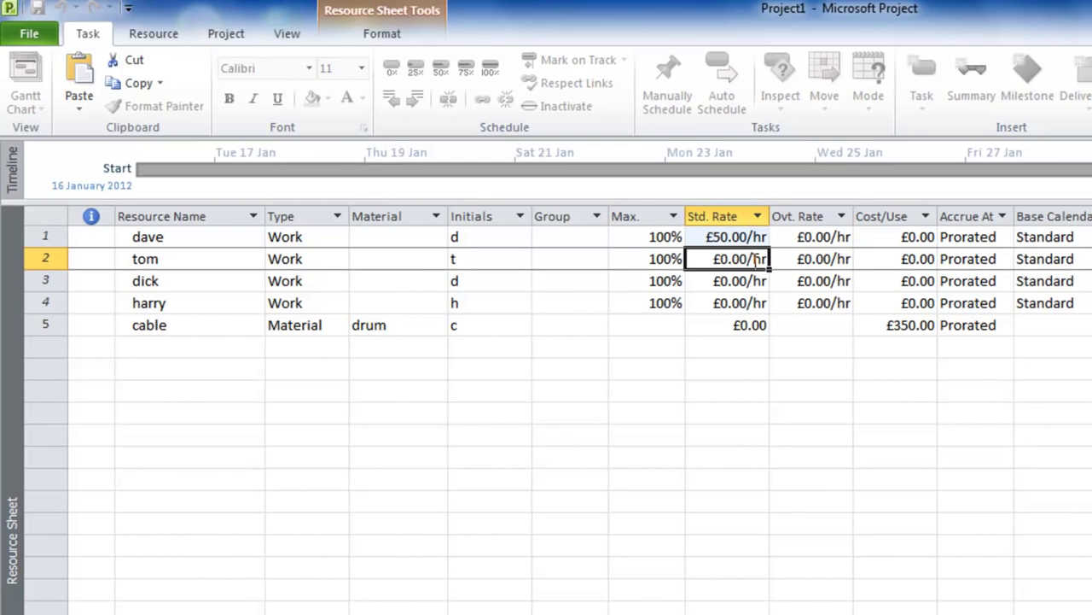
text(10)
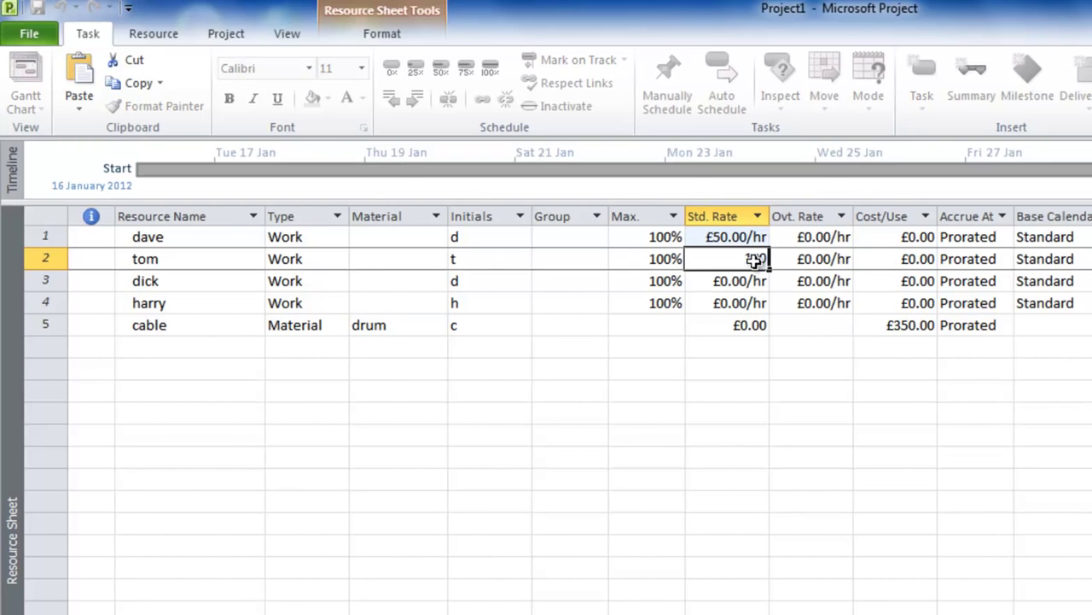
drag(768, 268, 741, 300)
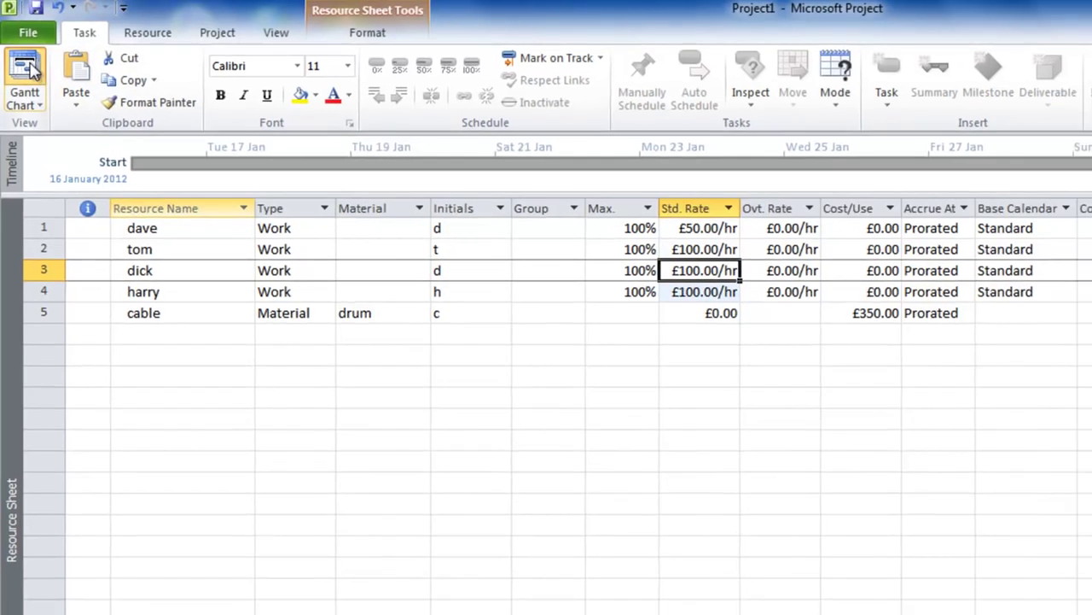
- Return to the Gantt Chart and assign the £50/hr work resource to the Plan task
click(25, 77)
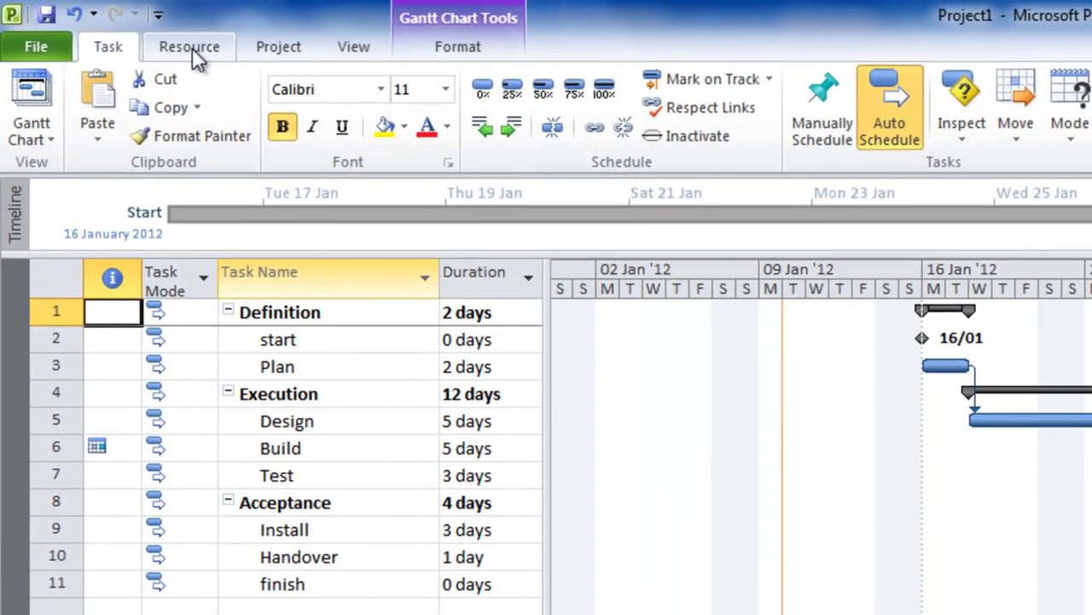
click(104, 26)
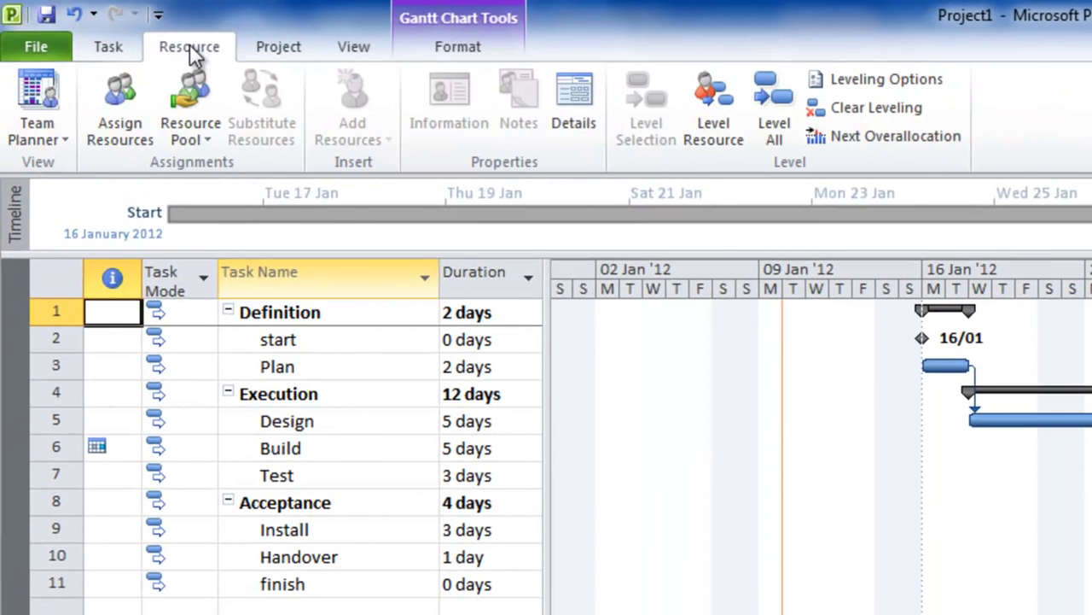
click(124, 97)
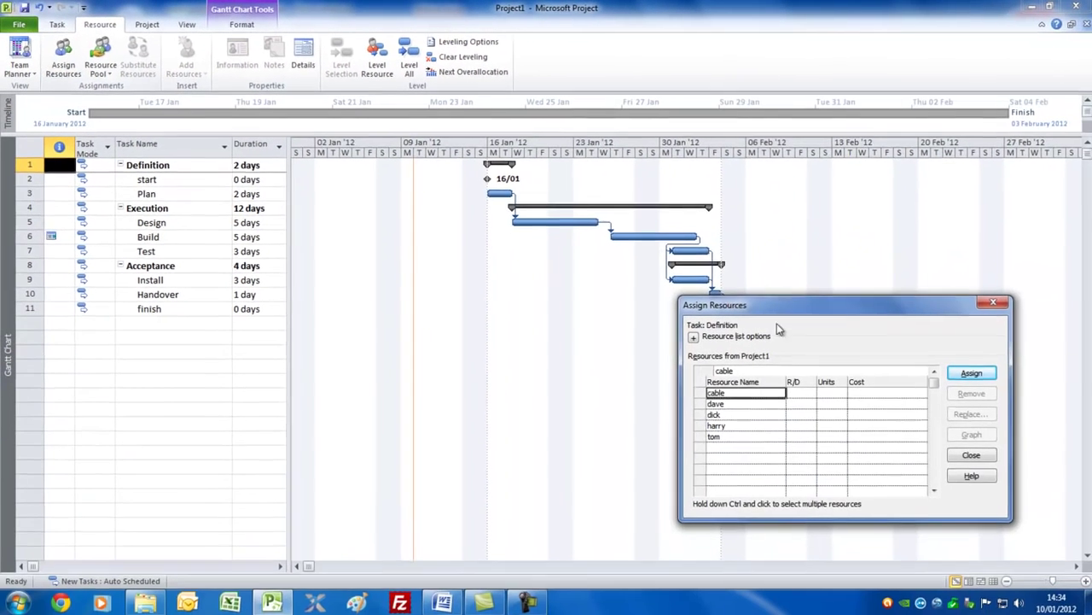
drag(802, 311, 868, 157)
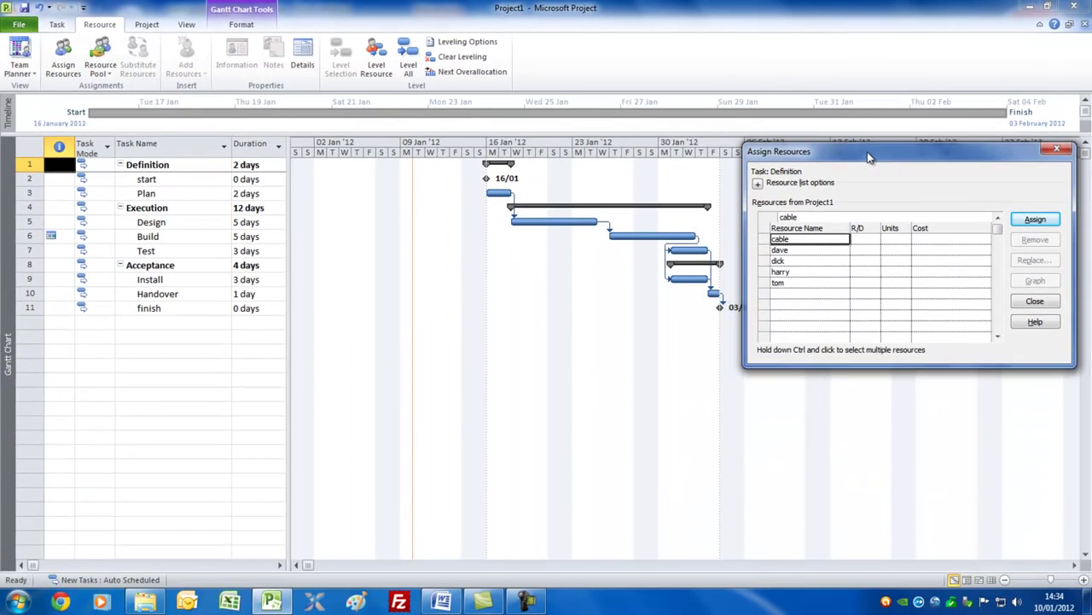
click(166, 195)
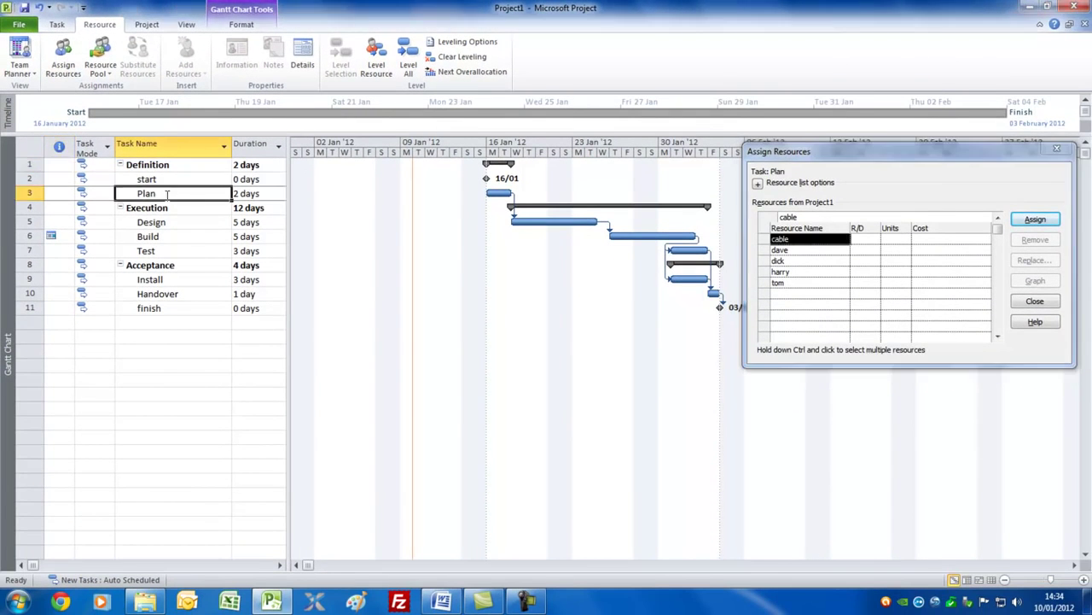
click(795, 251)
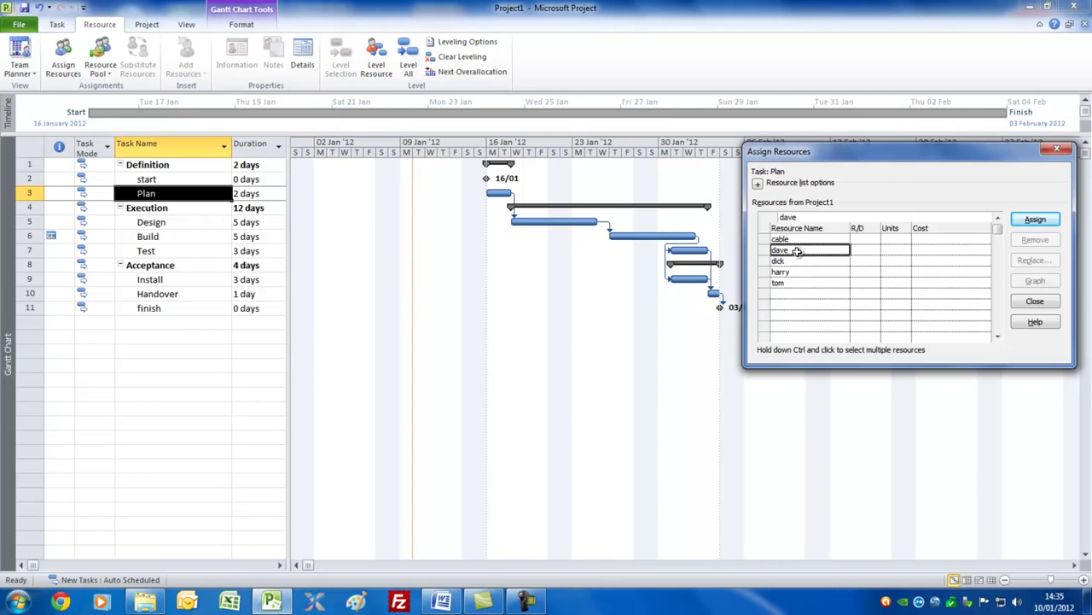
click(1036, 219)
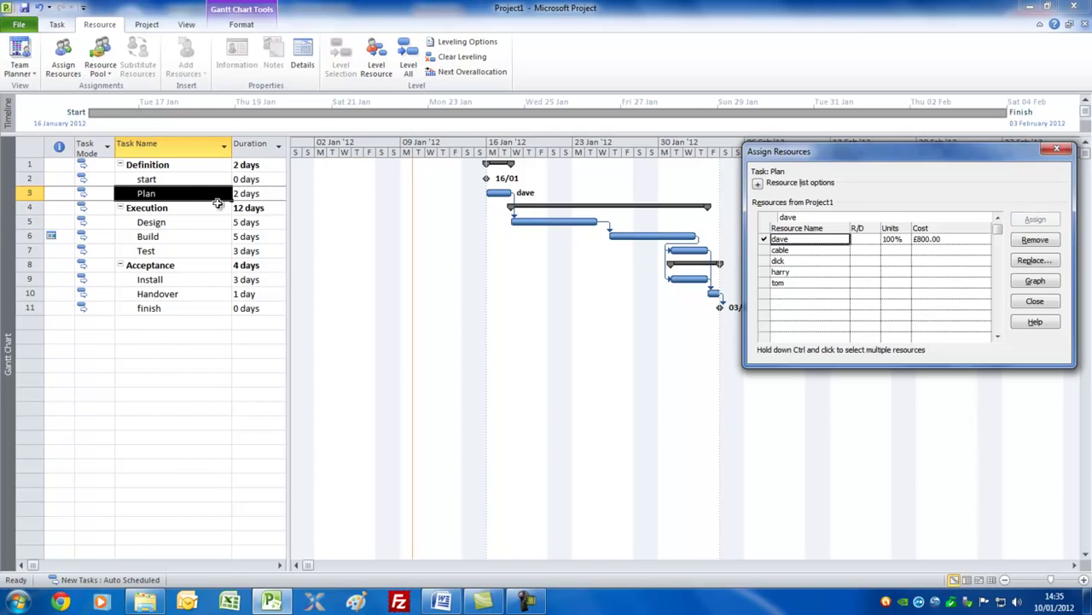
- Assign the two people from rows 3 and 4 of the Resource Sheet to the Design task
click(175, 222)
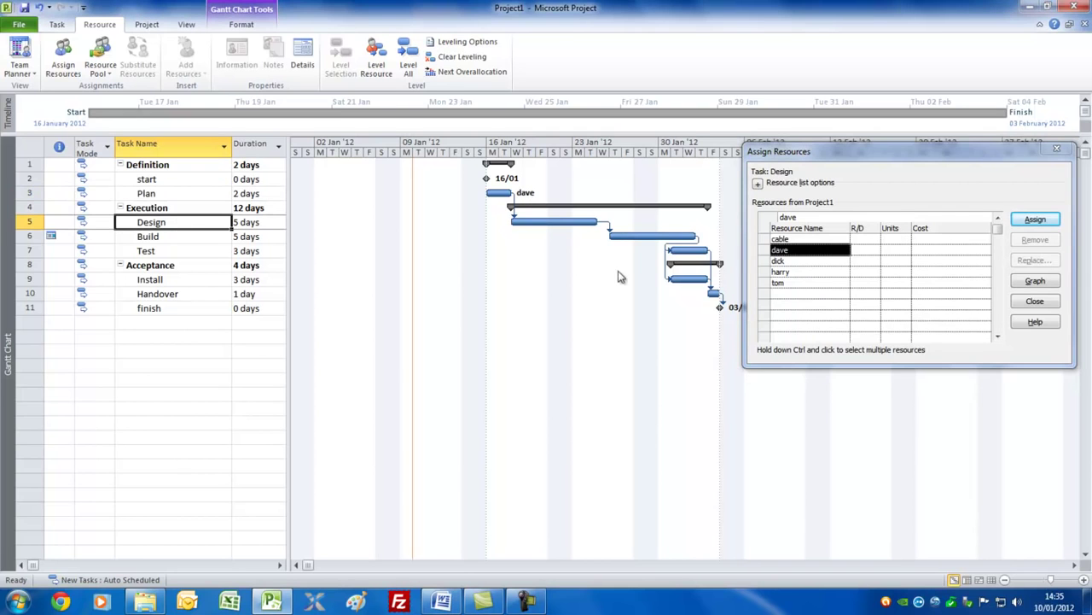
click(829, 263)
drag(829, 263, 830, 271)
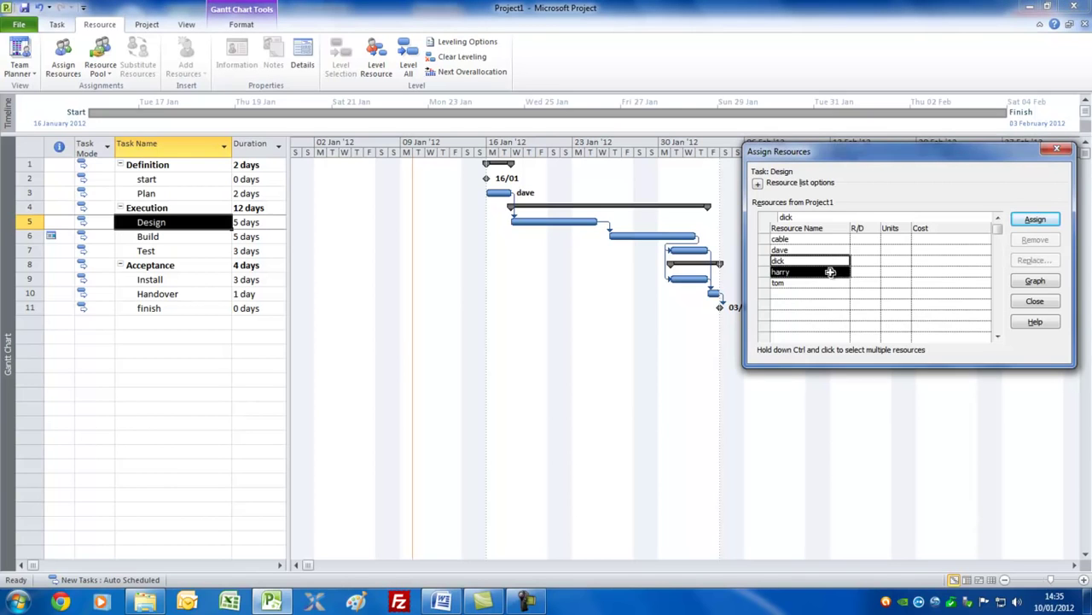
click(1036, 222)
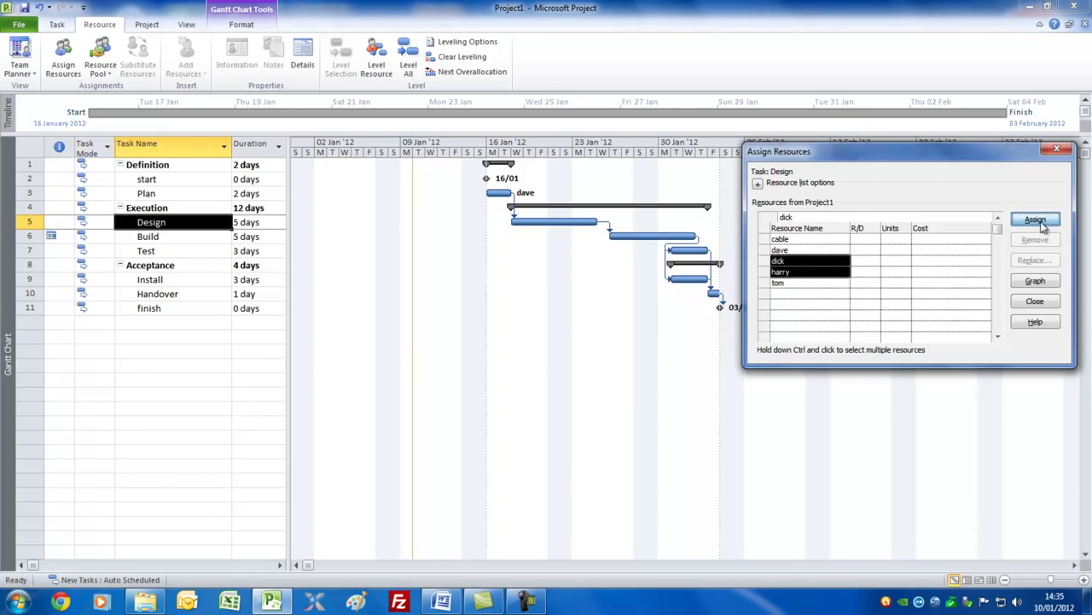
- Assign cable and the two people already working on Design to the Build task, and select cable's units value
click(203, 237)
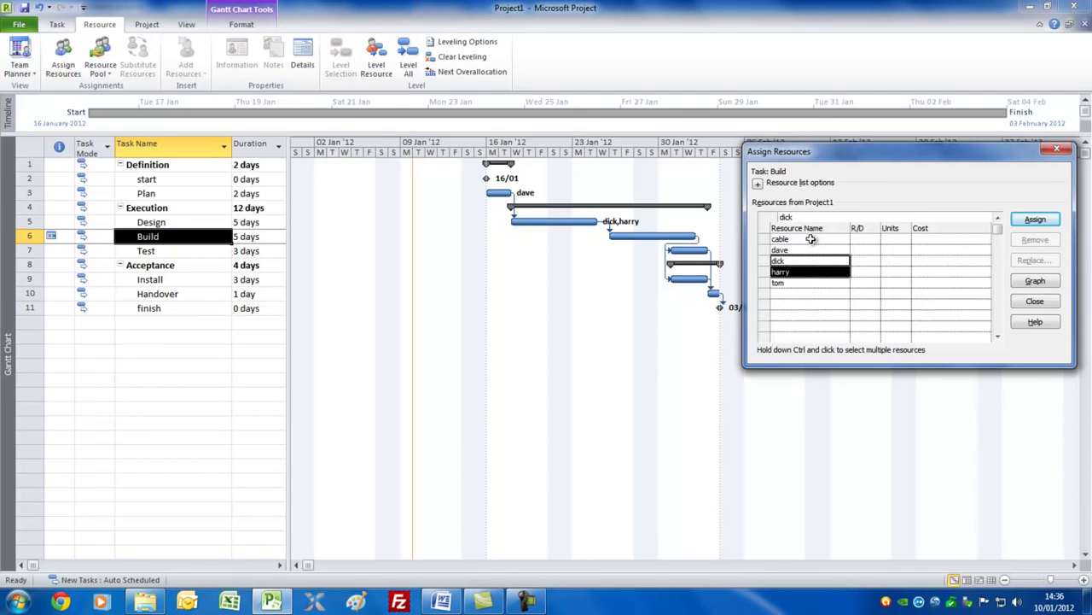
ctrl+click(811, 239)
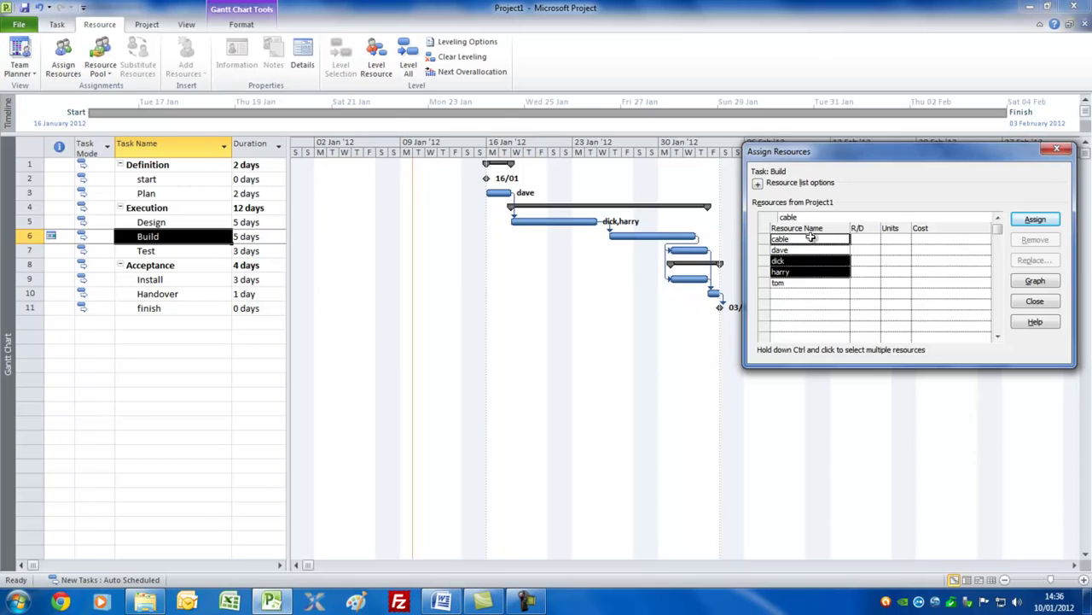
click(1034, 221)
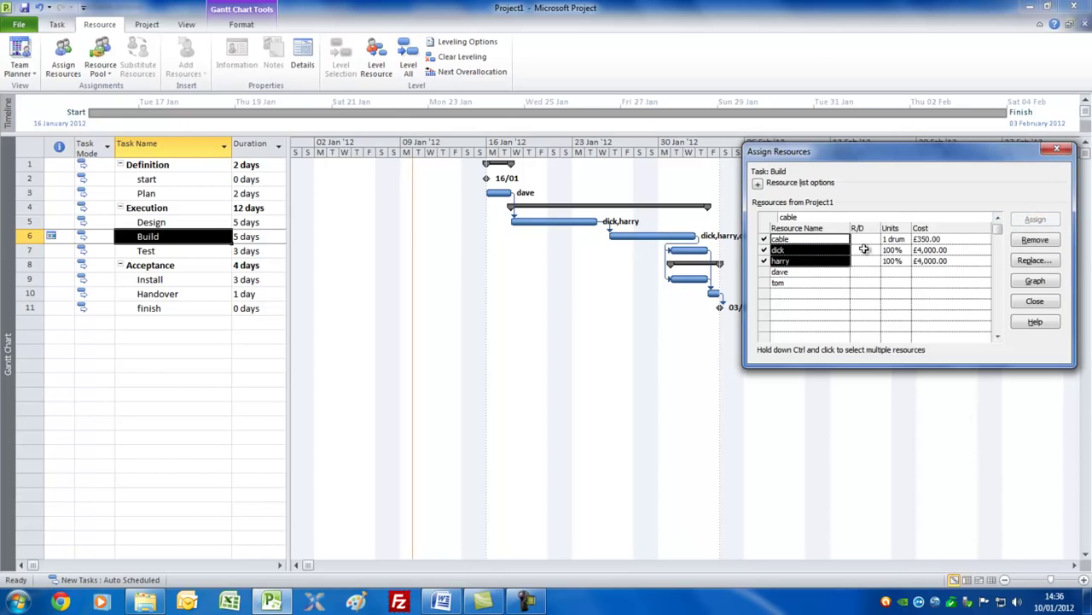
click(893, 242)
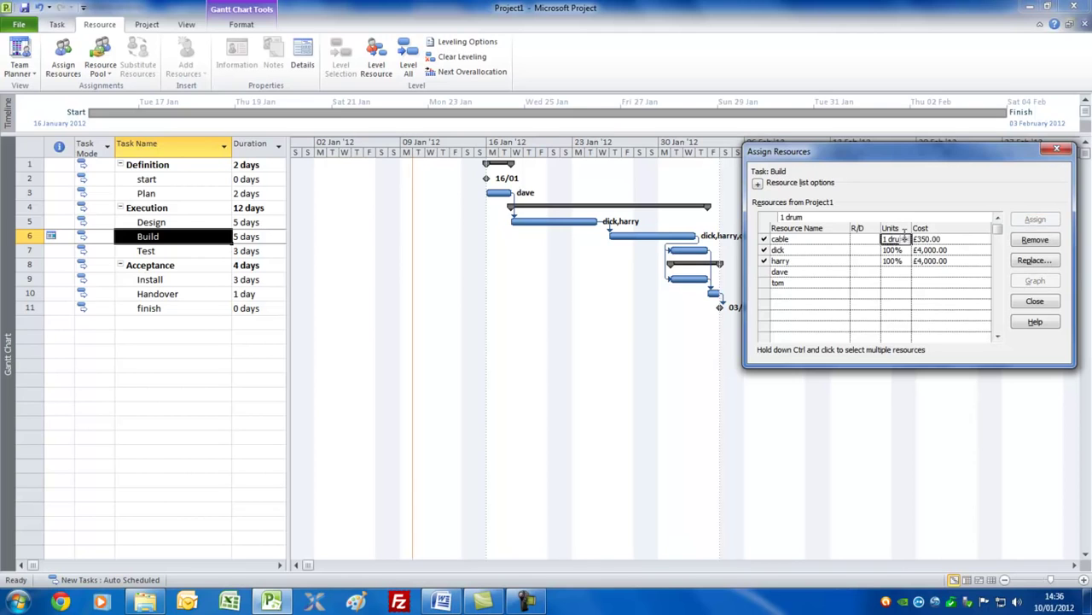
- Set the cable assignment on the Build task to 3 drums
click(904, 237)
click(904, 236)
key(Return)
- Assign the last two people in the resource list to the Test task
click(165, 252)
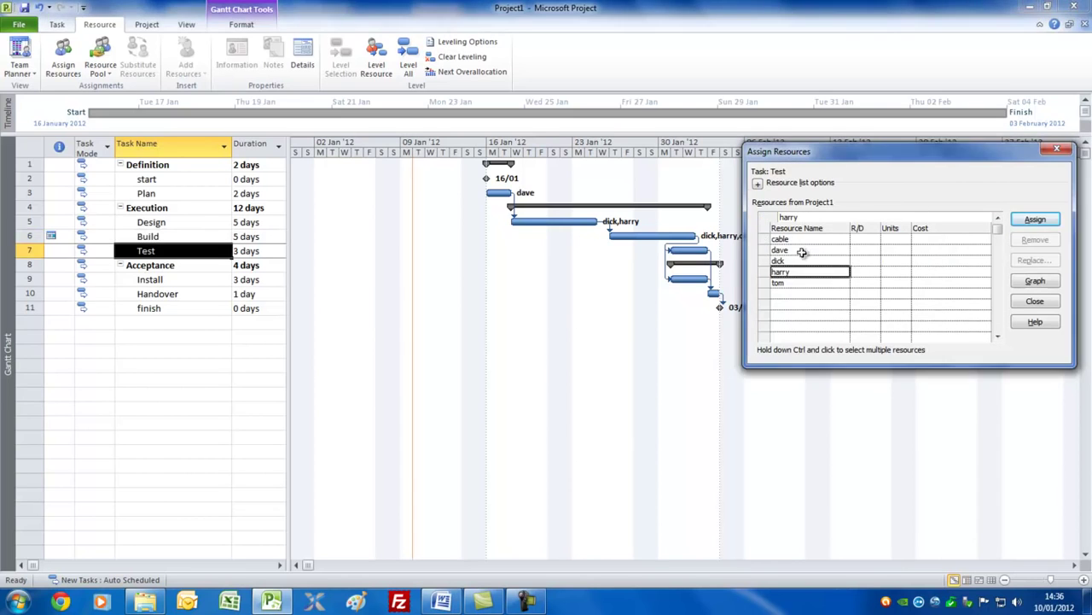
drag(807, 274, 807, 283)
click(1035, 220)
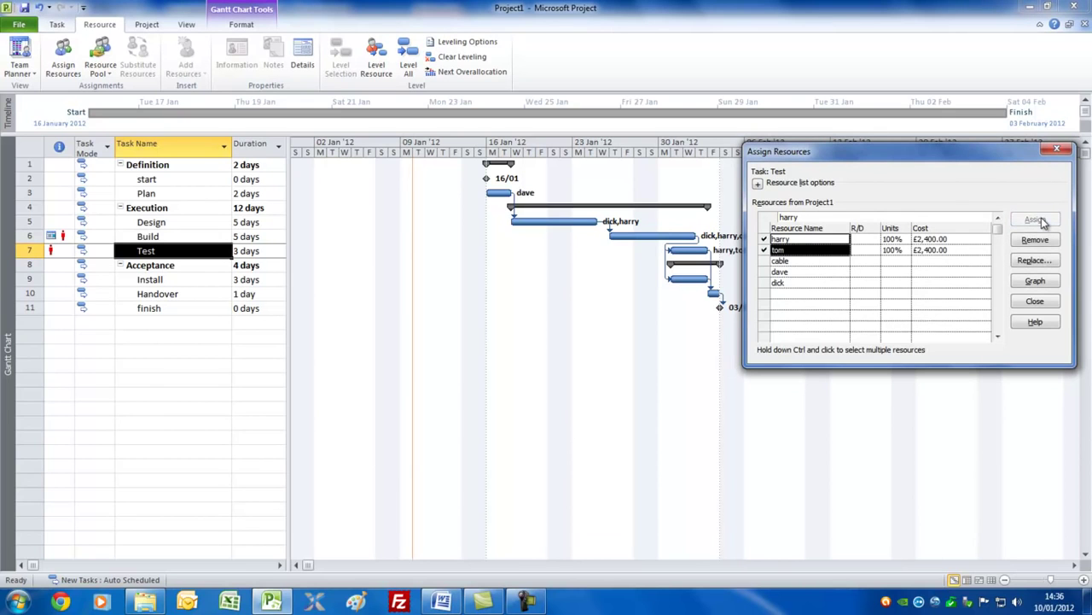
- Assign the £50/hr work resource to the Install task
click(190, 278)
click(793, 250)
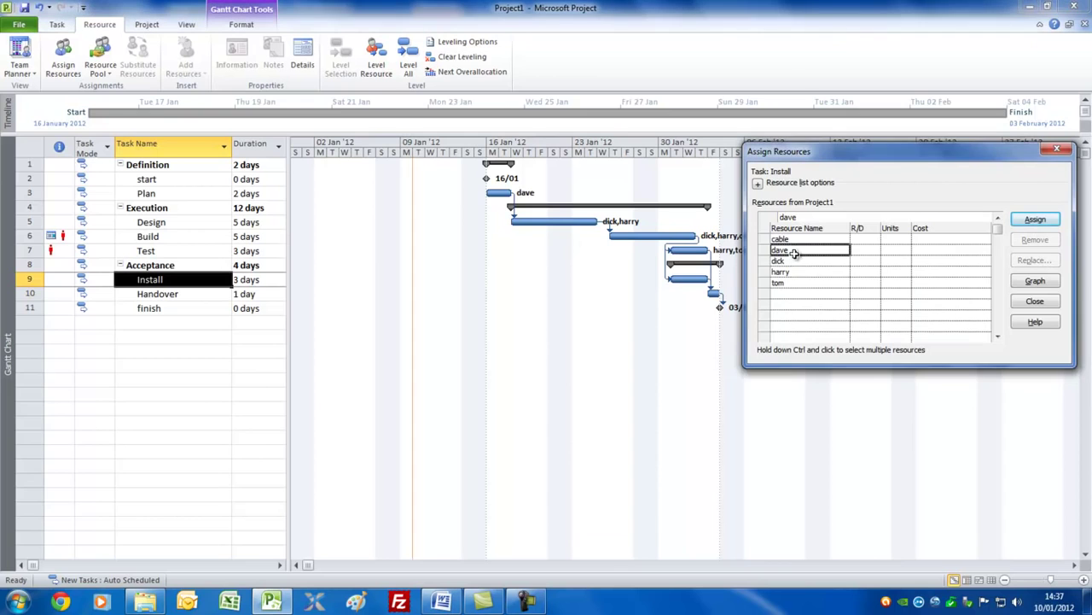
click(1035, 219)
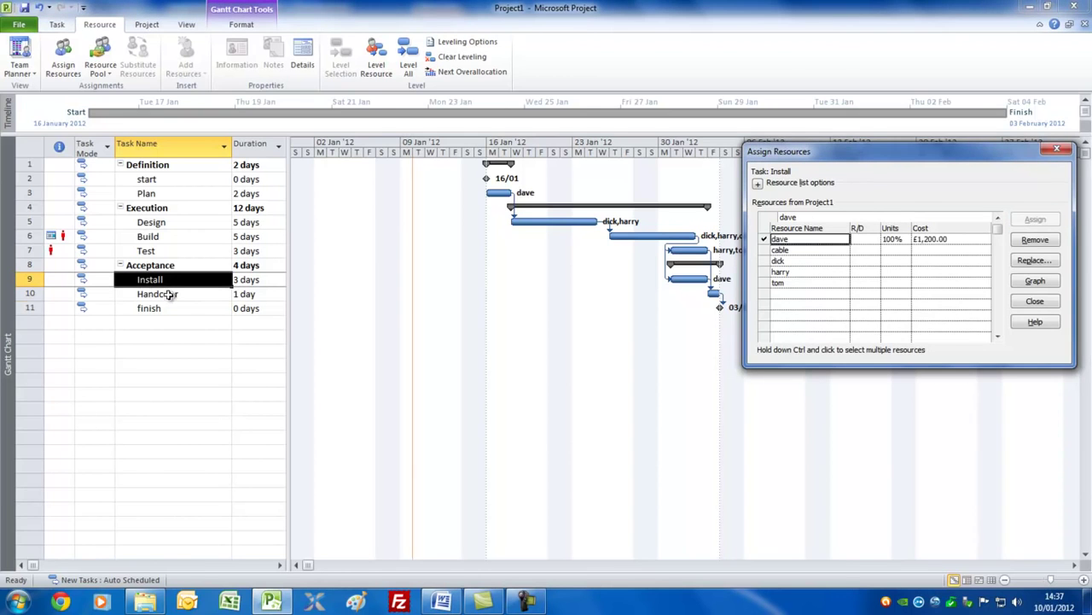
- Assign all four work resources, without cable, to the Handover task and close the resource assignment dialog
click(167, 294)
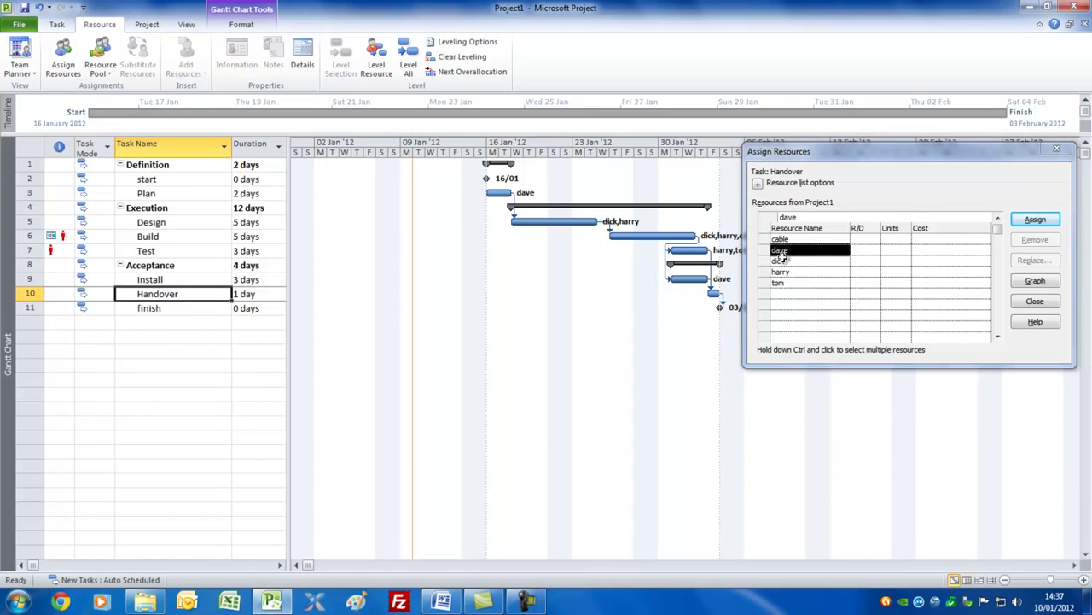
shift+click(807, 283)
click(1035, 220)
drag(975, 160, 551, 320)
key(Escape)
- Switch the task table to Cost and size the table area to reach just past the Total Cost column
drag(285, 206, 708, 205)
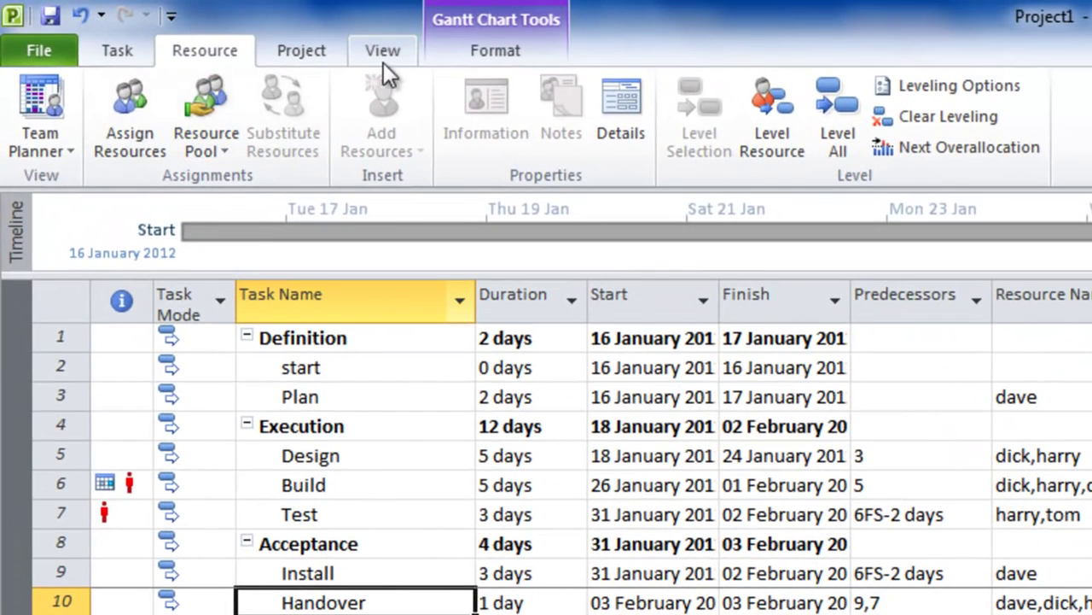
click(384, 53)
click(711, 151)
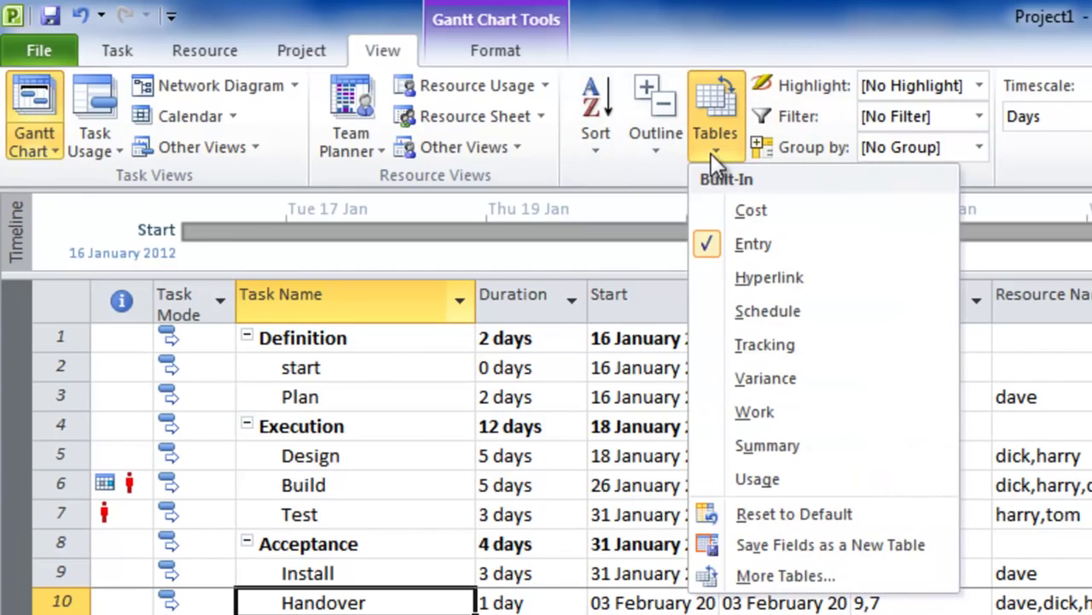
click(748, 210)
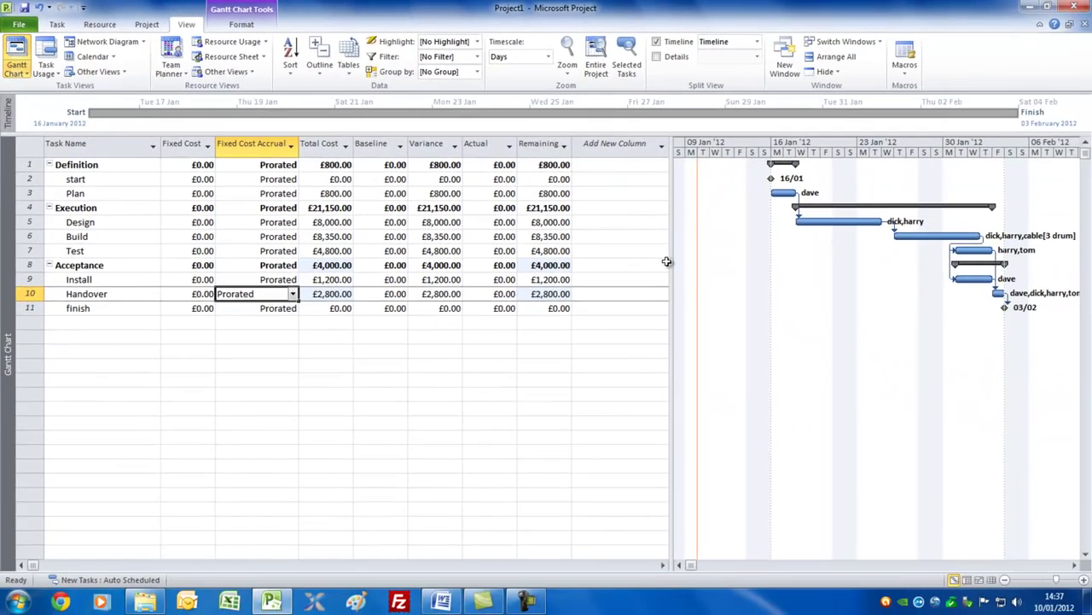
drag(671, 258, 394, 256)
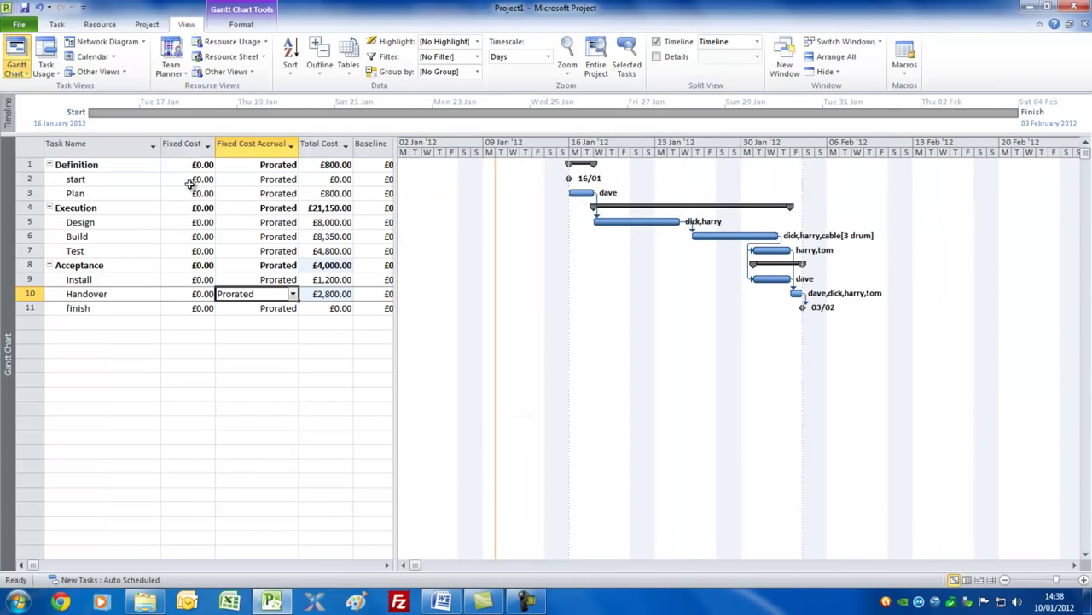
- Set the Build task's fixed cost to £400
click(196, 237)
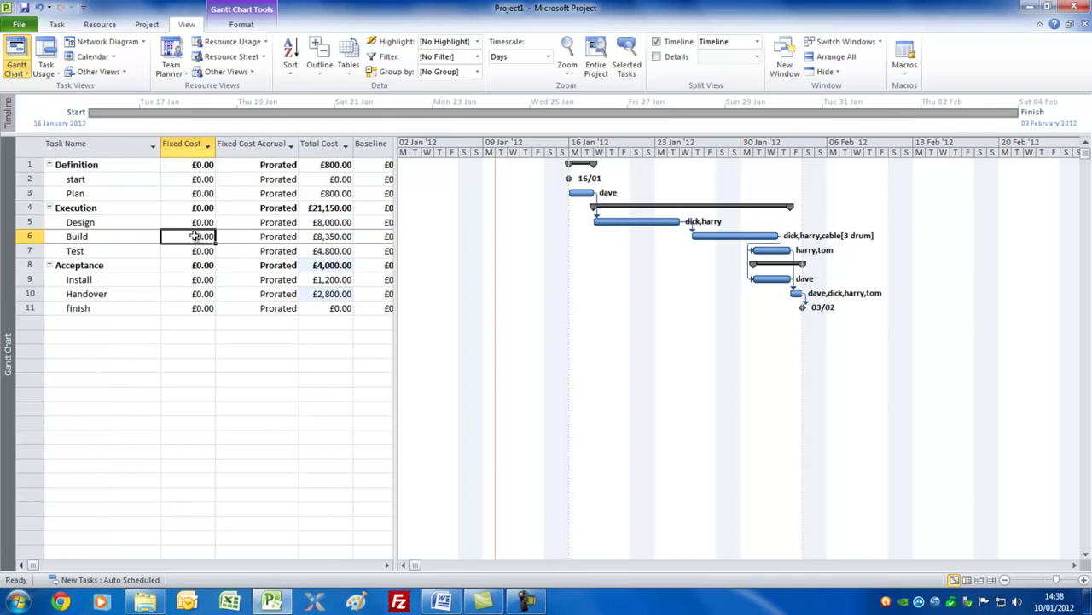
text(400)
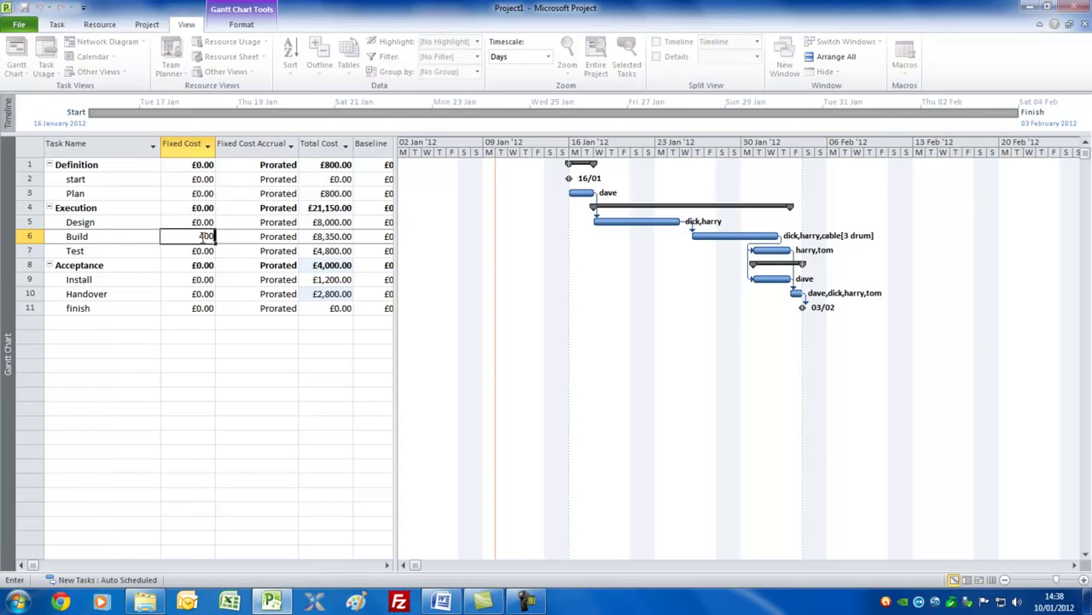
click(263, 237)
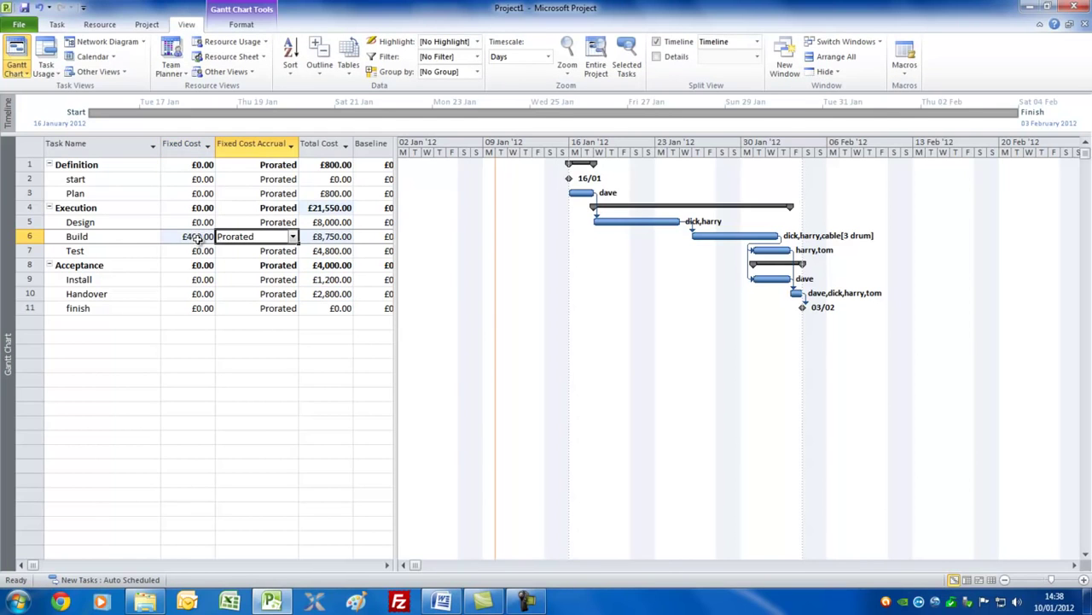
click(198, 236)
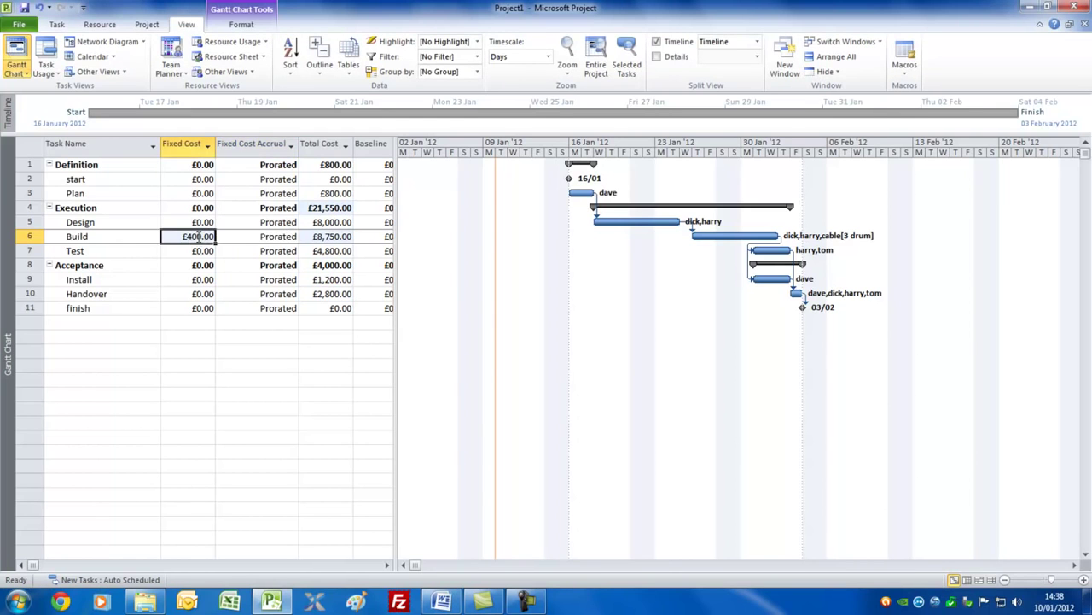
- Add the note "£400 is for hotel and travel expenses" to the Build task
double_click(93, 239)
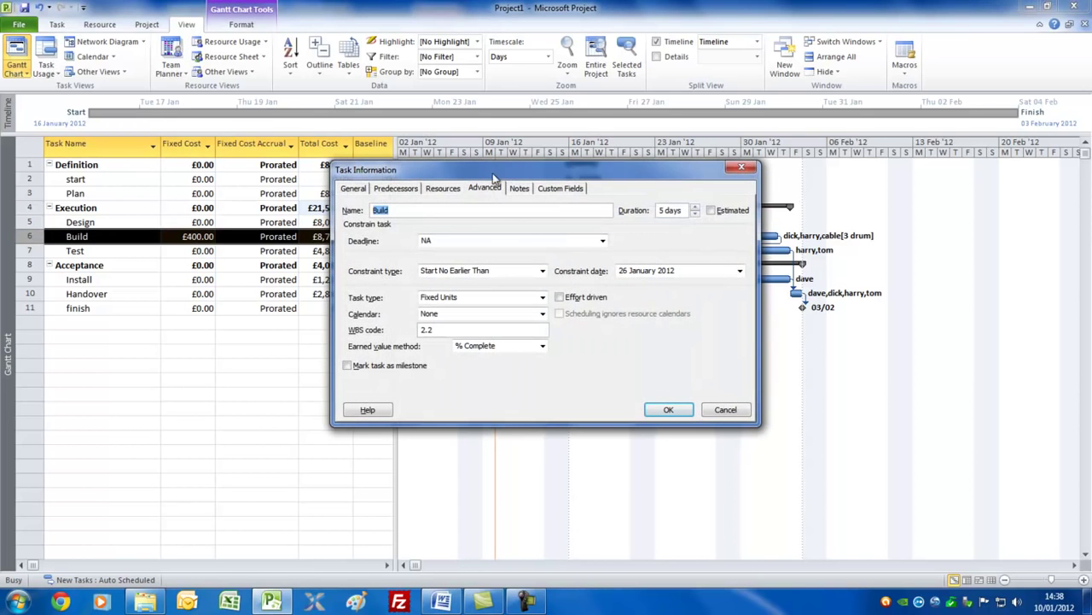
click(520, 189)
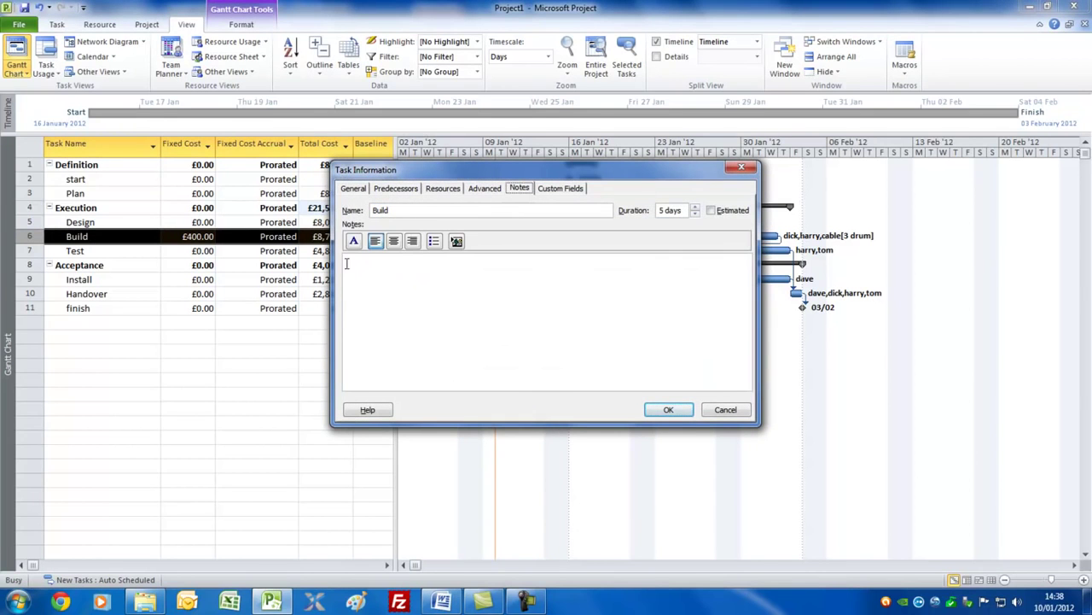
text(£400)
text( is for)
text( hotel and )
text(tarve)
key(BackSpace)
key(BackSpace)
key(BackSpace)
text(ravel expenses)
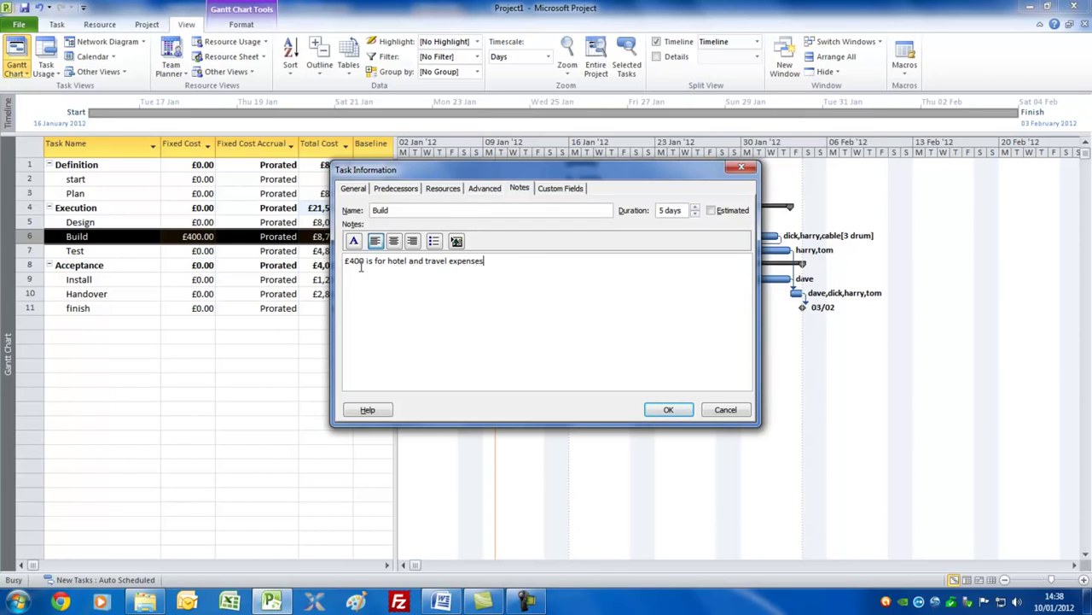
click(668, 410)
- Return the task table to Entry and narrow the table area to the Duration column
click(348, 64)
click(363, 119)
drag(417, 223, 291, 212)
- Inspect the overallocation indicator on the Test task and its available fixes without applying one
click(57, 250)
mouse_move(56, 250)
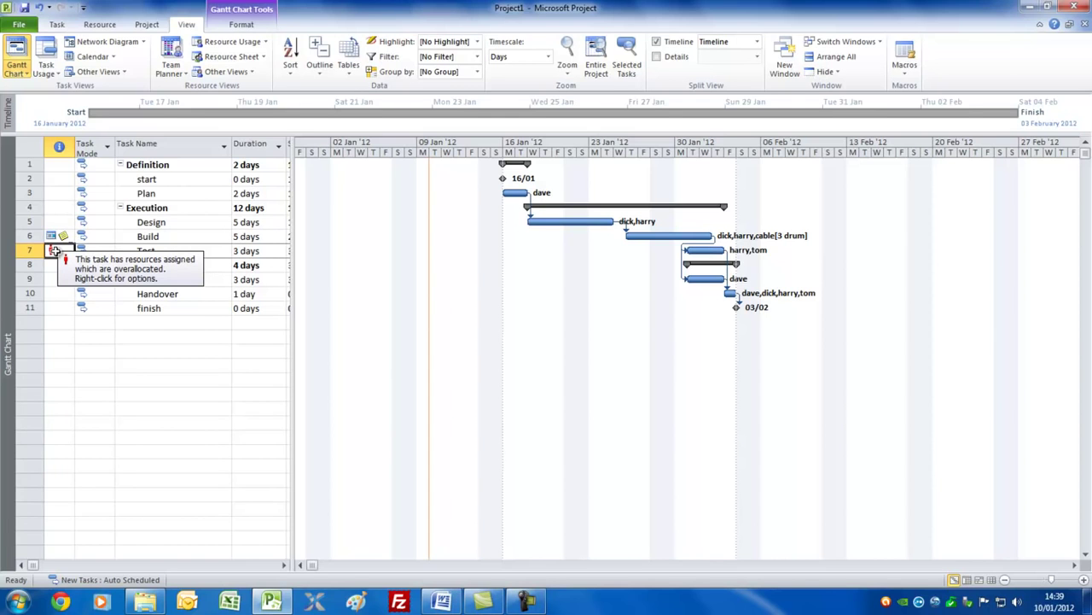
right_click(54, 250)
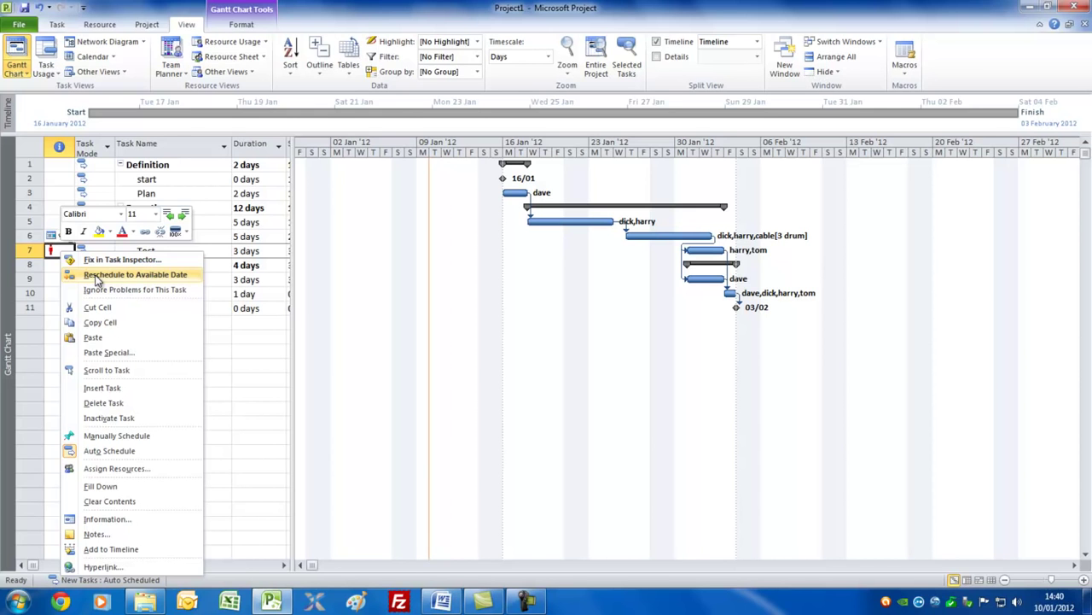
click(53, 251)
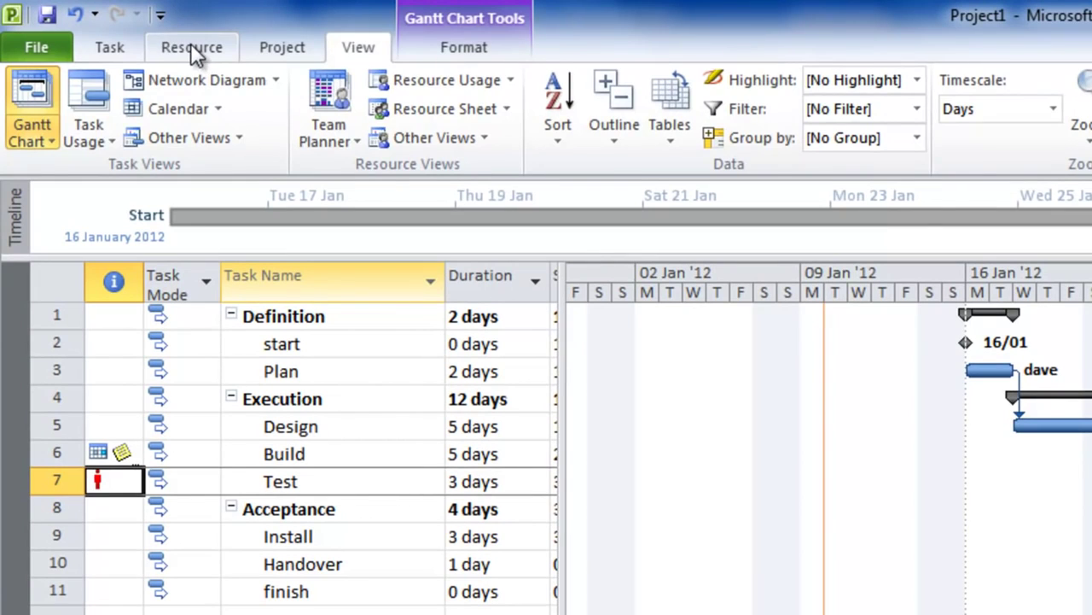
- Level the resources across the entire project
click(191, 48)
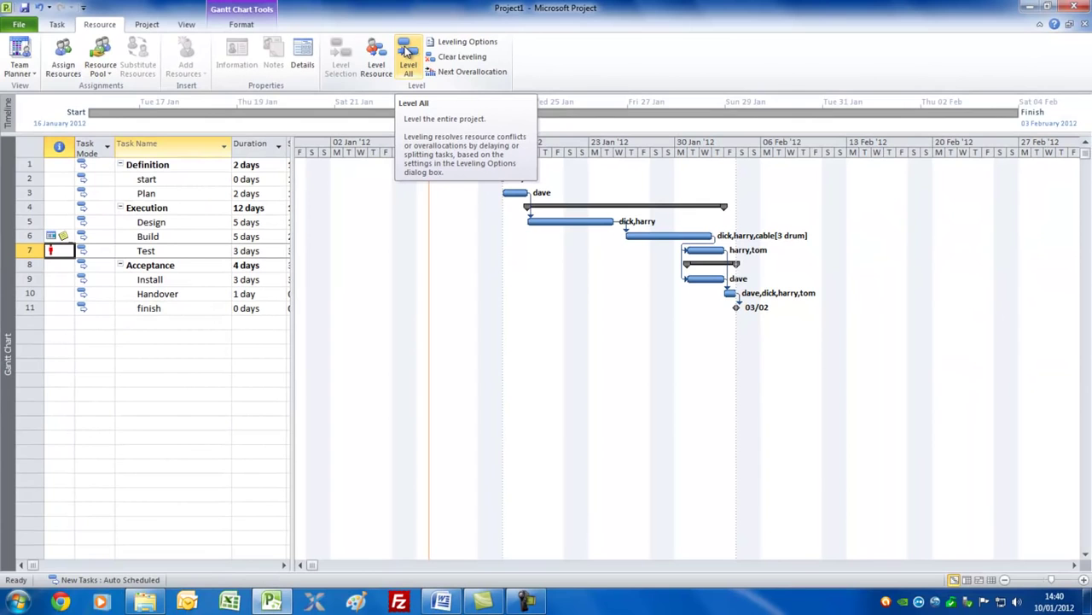
click(406, 51)
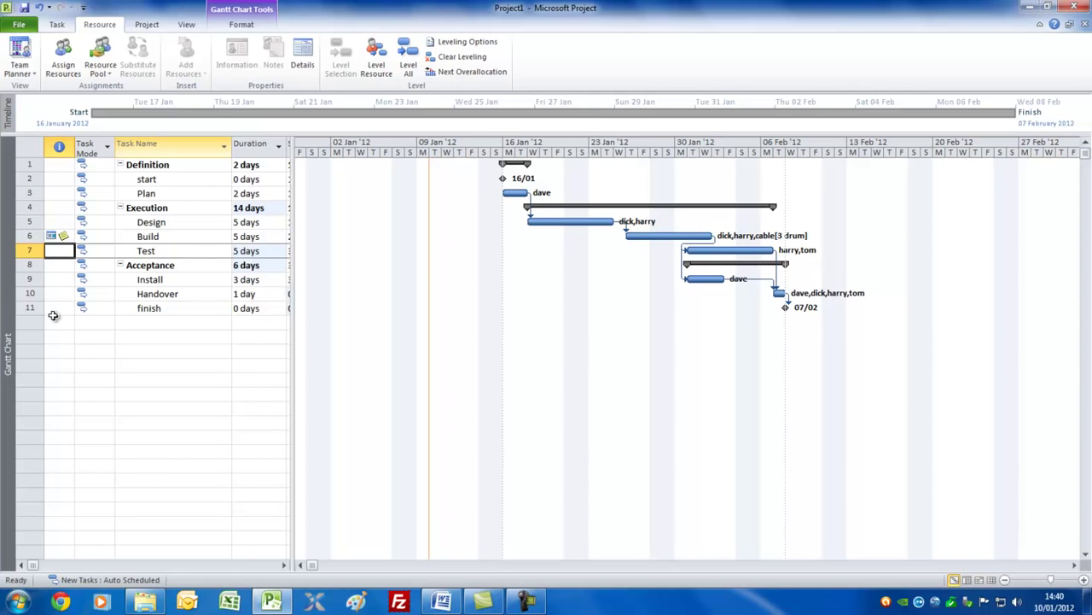
key(Up)
key(Up)
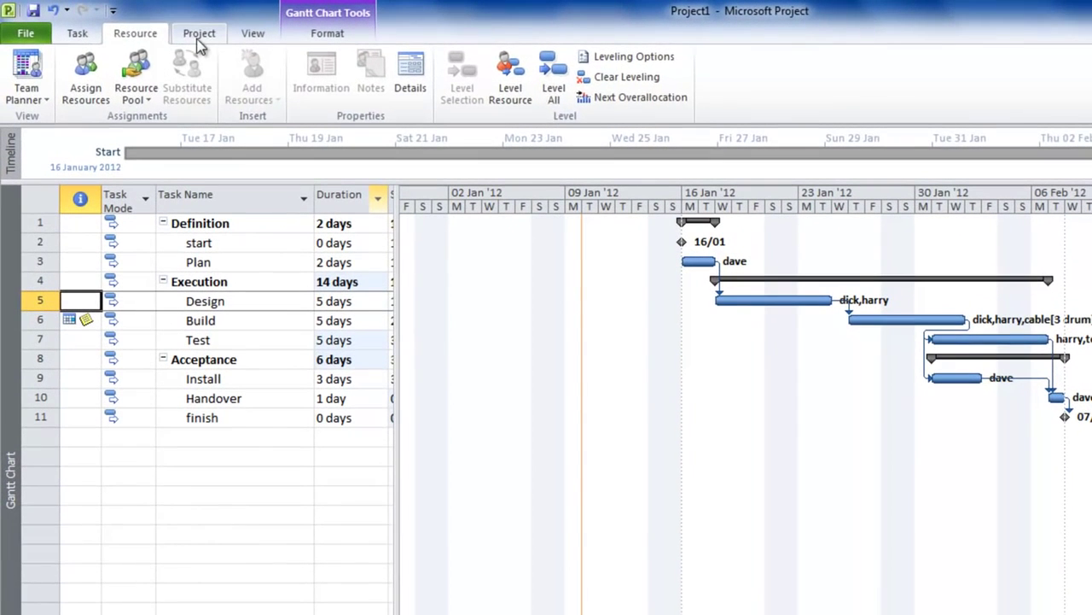
- Review the project statistics for dates, duration, work and cost, and close them
click(146, 27)
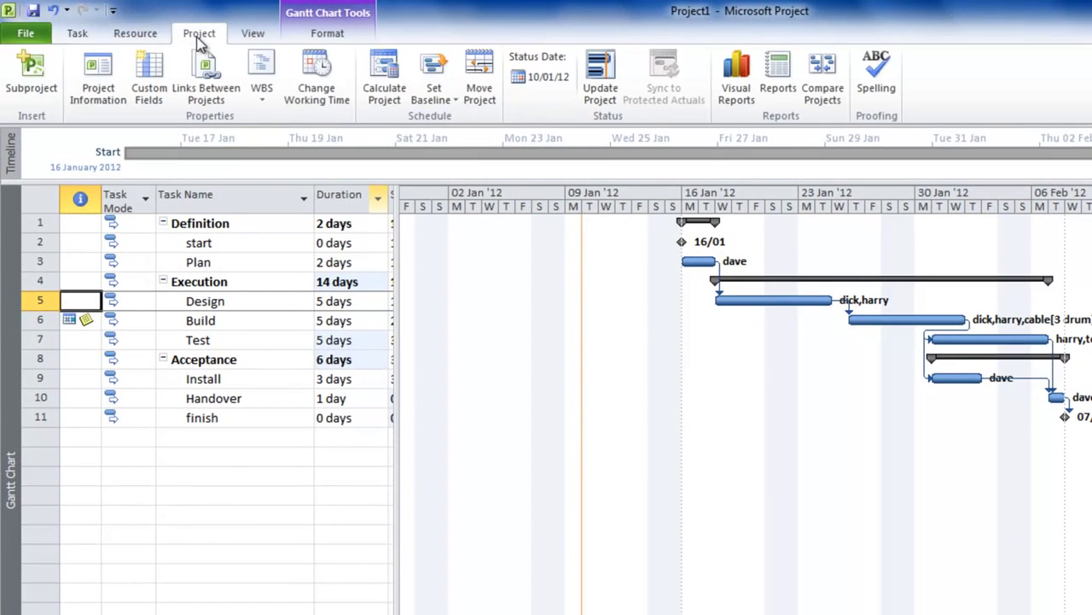
click(97, 75)
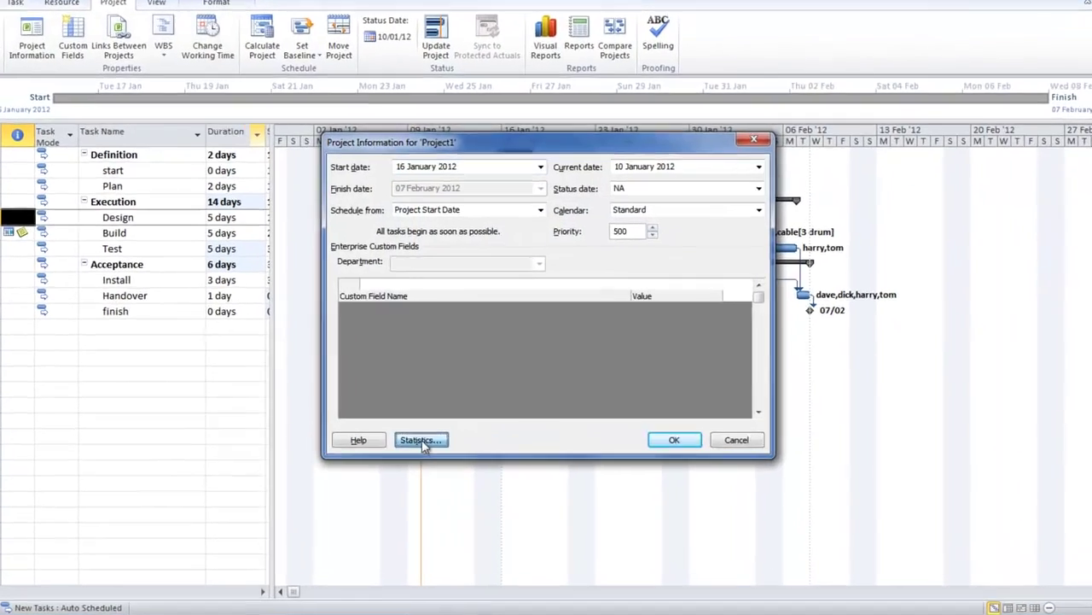
click(429, 426)
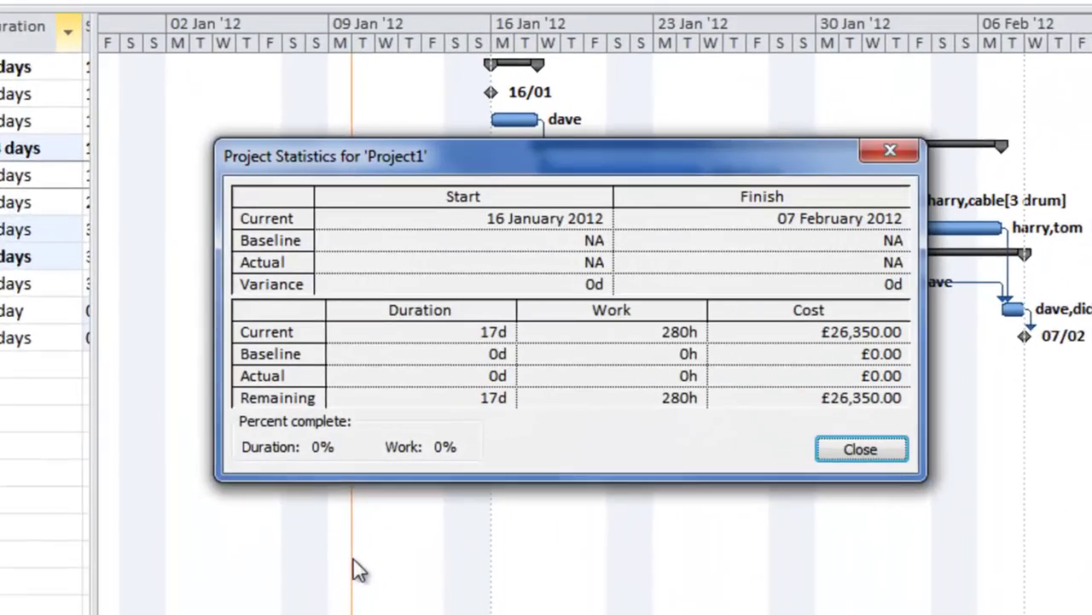
drag(704, 154, 605, 85)
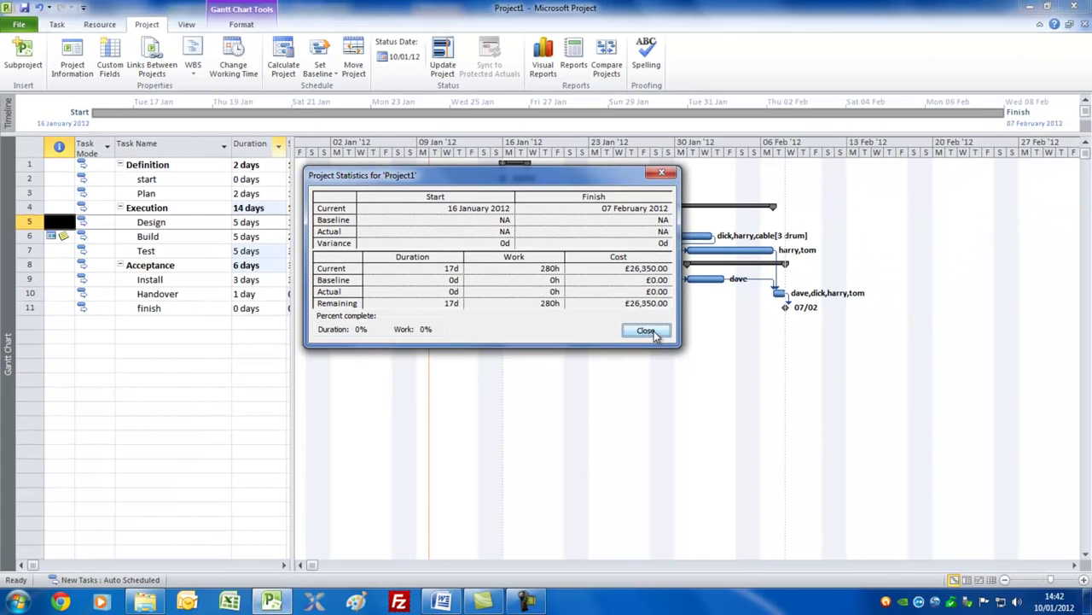
click(646, 331)
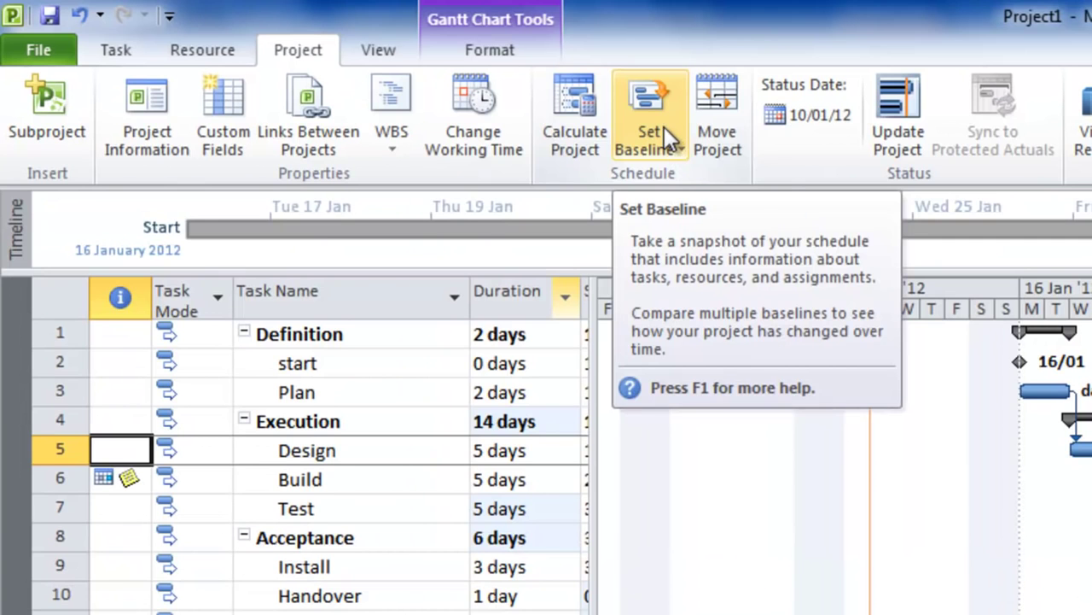
- Set the default baseline for the entire project
click(321, 70)
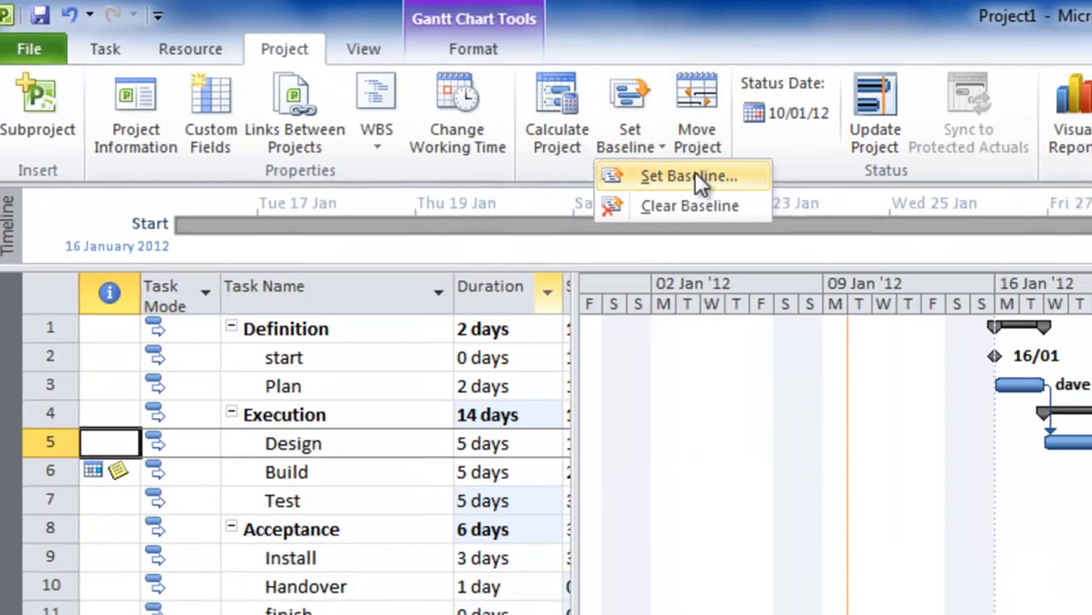
click(711, 177)
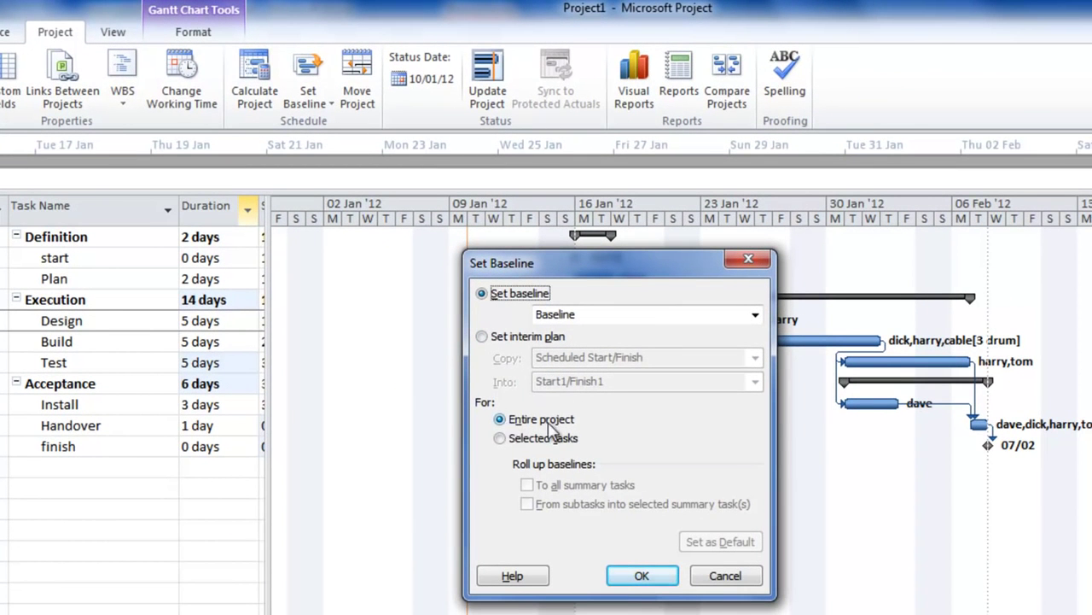
click(641, 576)
- Switch the view to Tracking Gantt
click(1, 32)
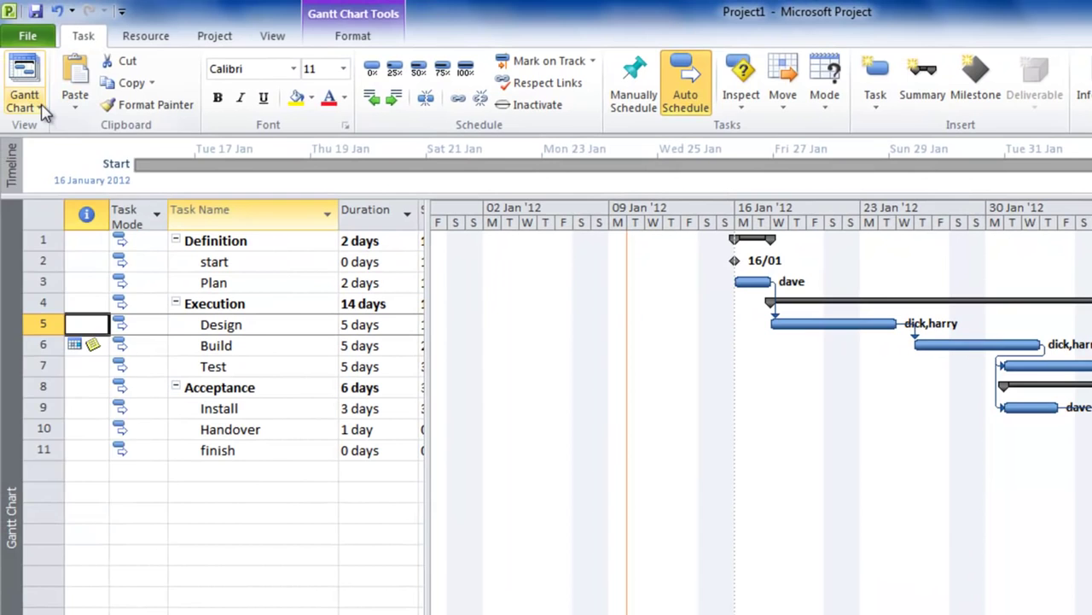
click(43, 111)
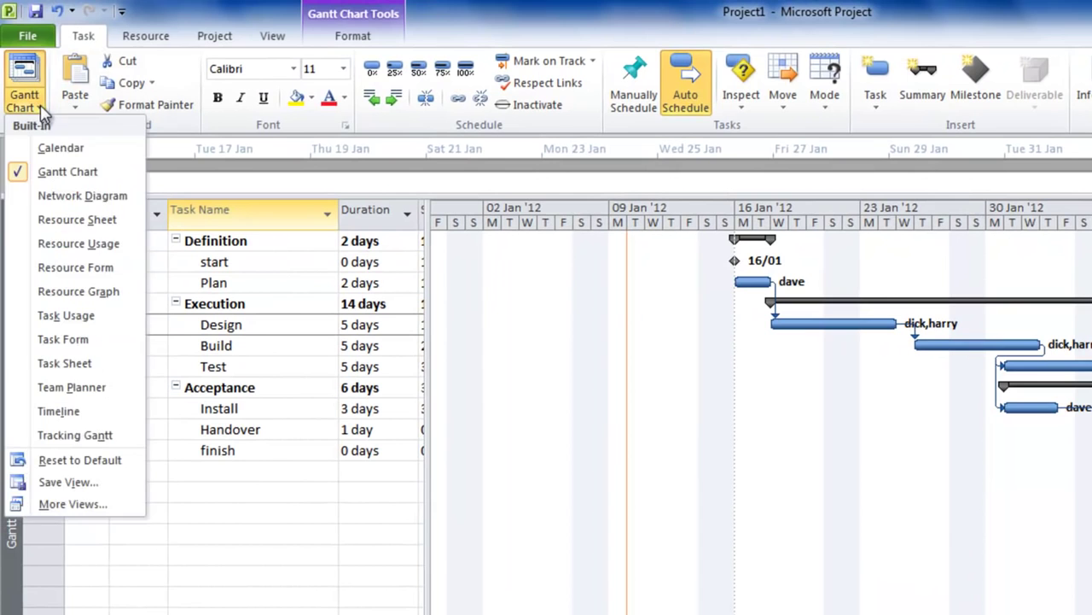
click(83, 436)
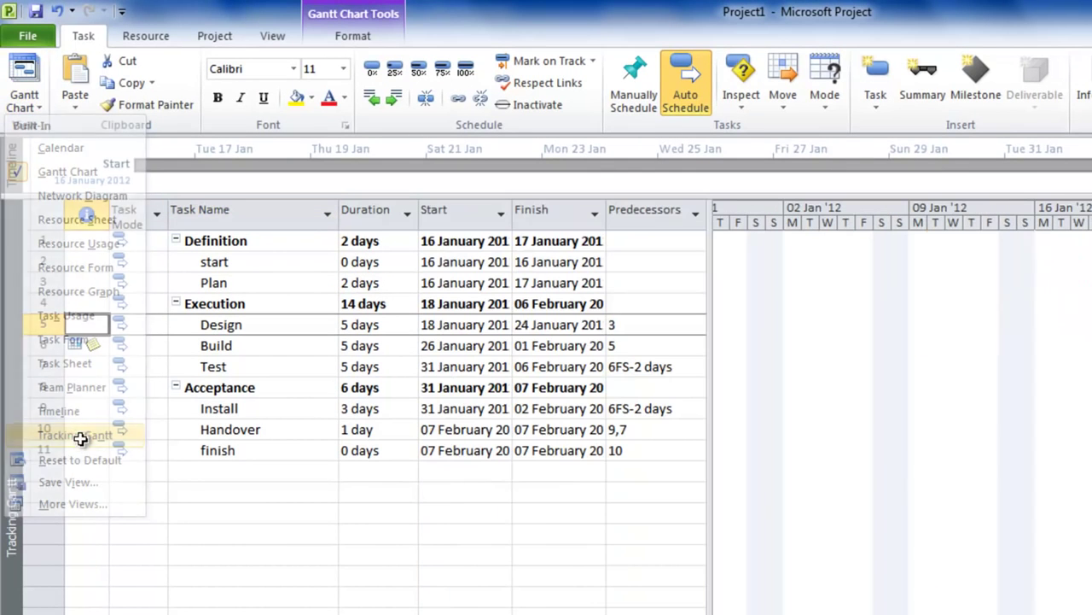
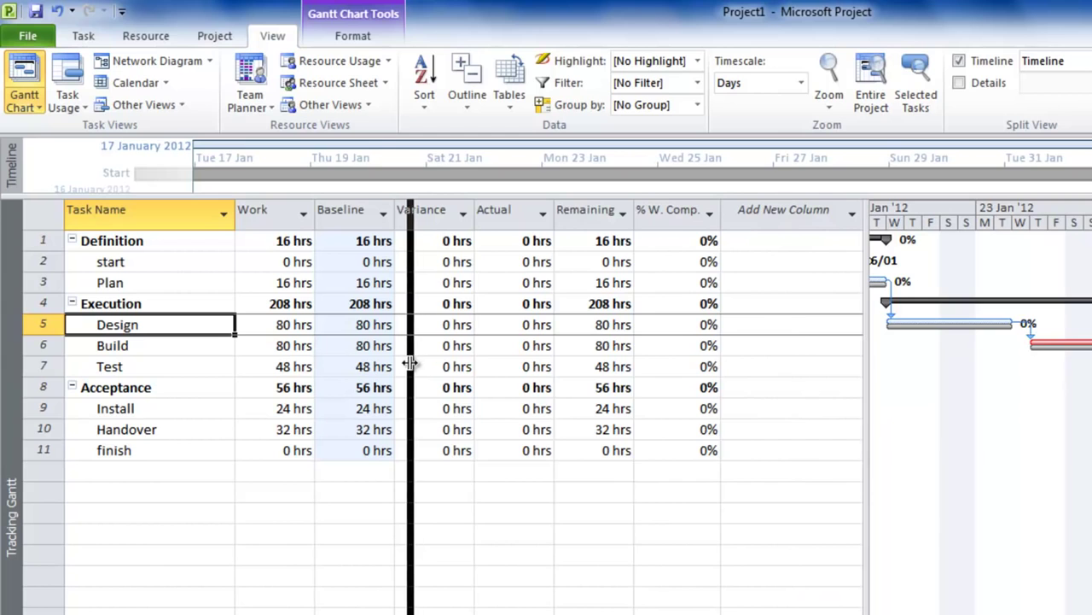
click(145, 36)
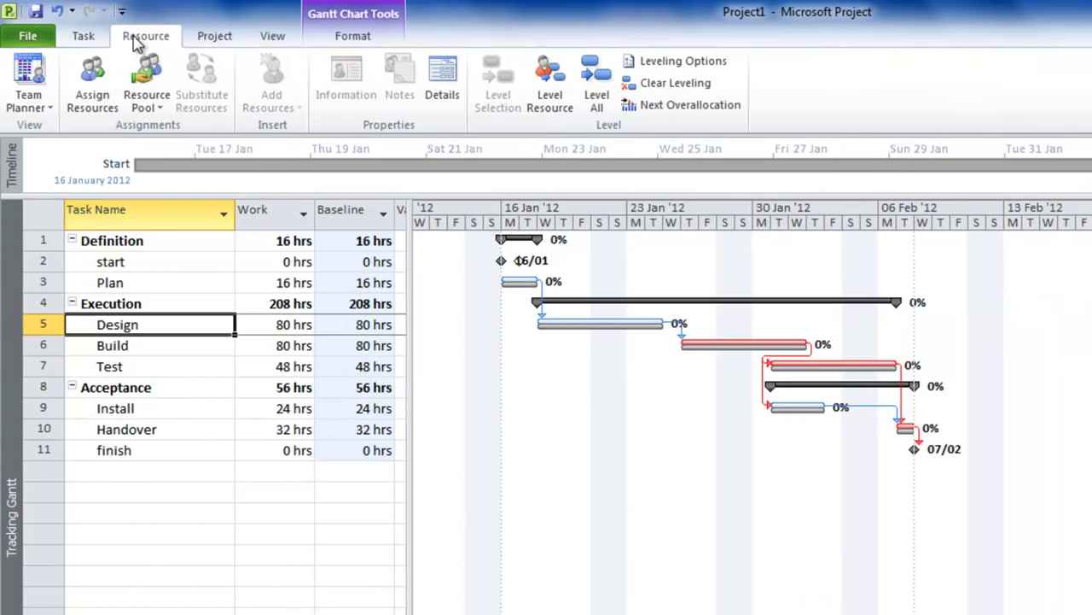
click(83, 36)
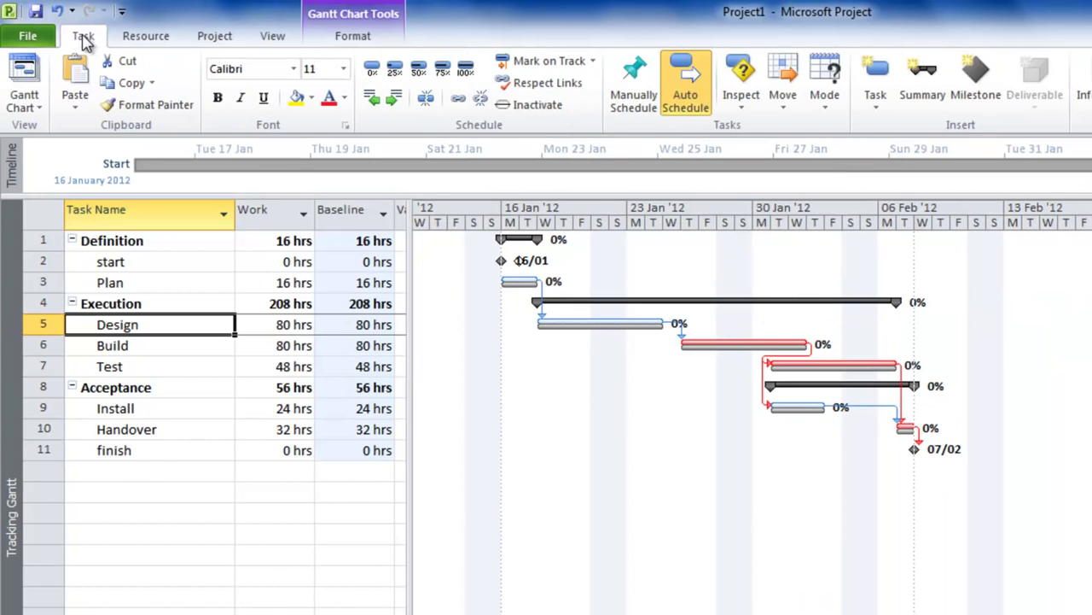
- Mark the Plan task as 100% complete
click(170, 289)
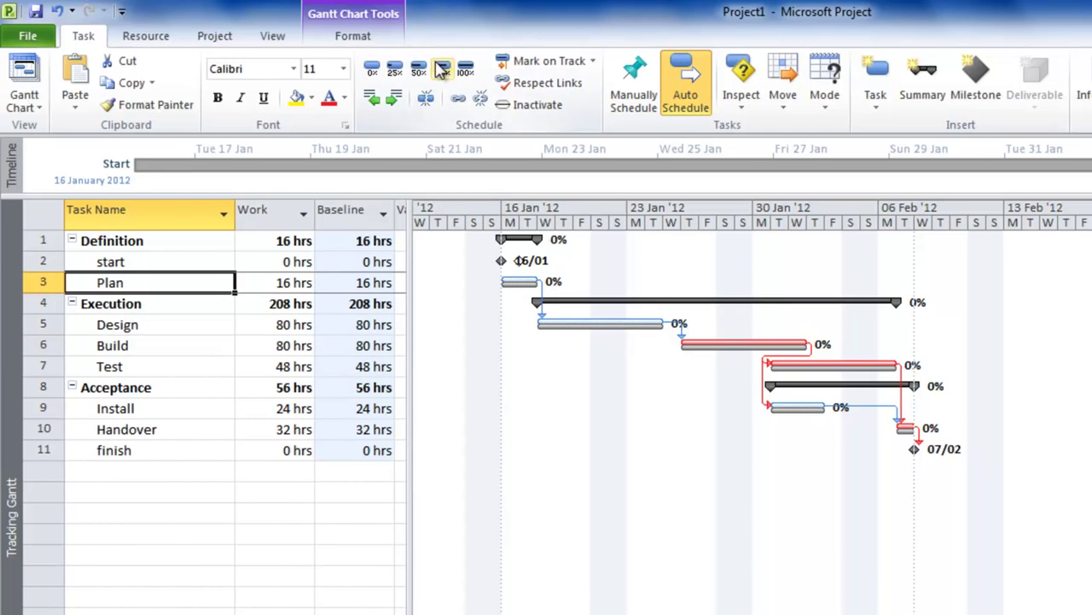
click(466, 70)
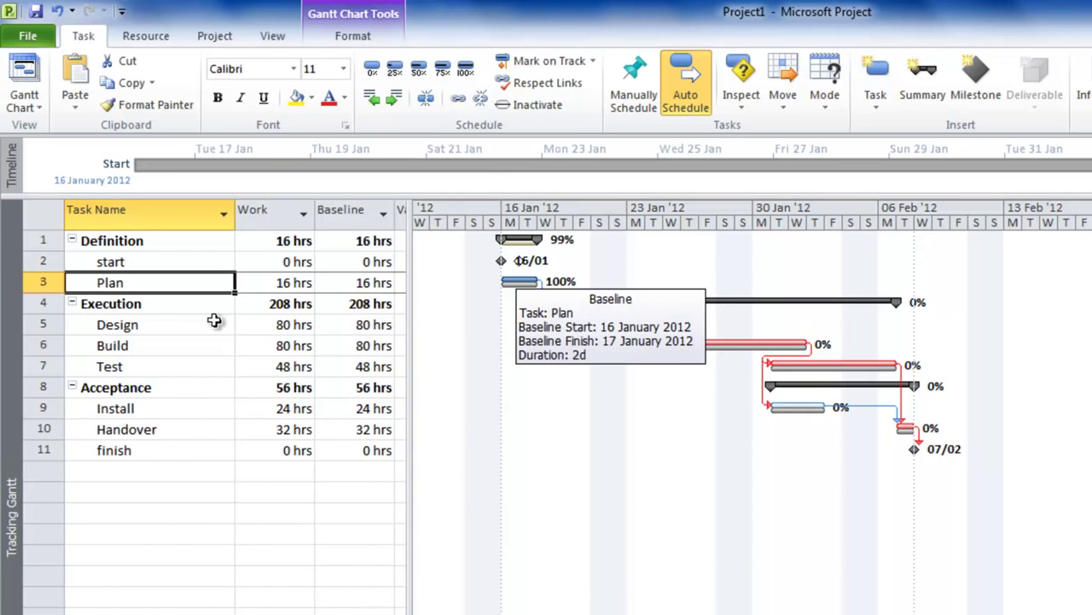
- Move the Design task's start date to 19 January 2012 while keeping its link to Plan
click(167, 325)
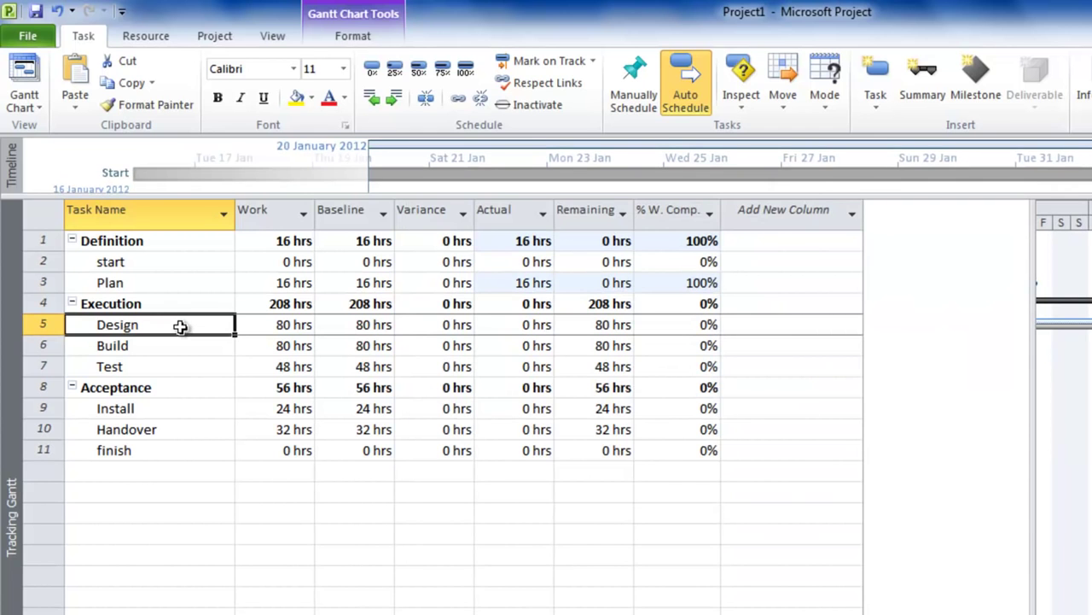
key(shift+F2)
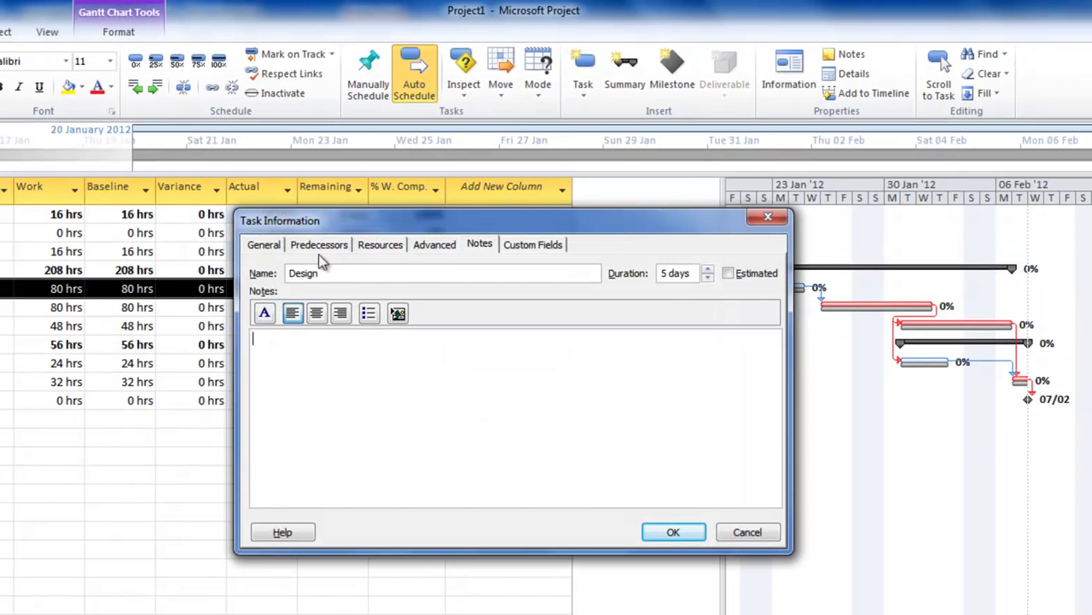
click(263, 245)
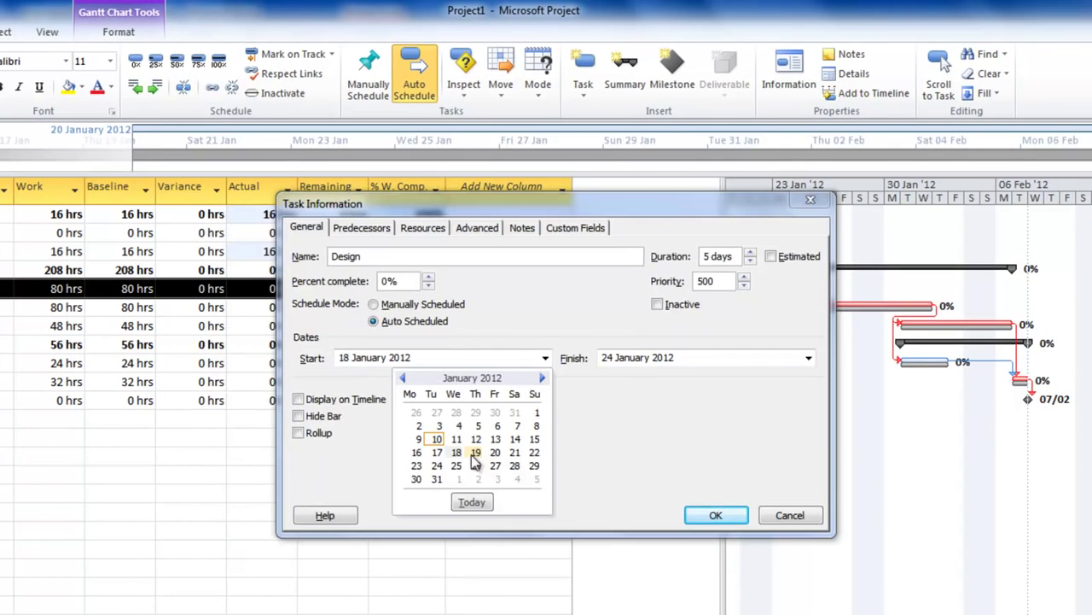
click(475, 452)
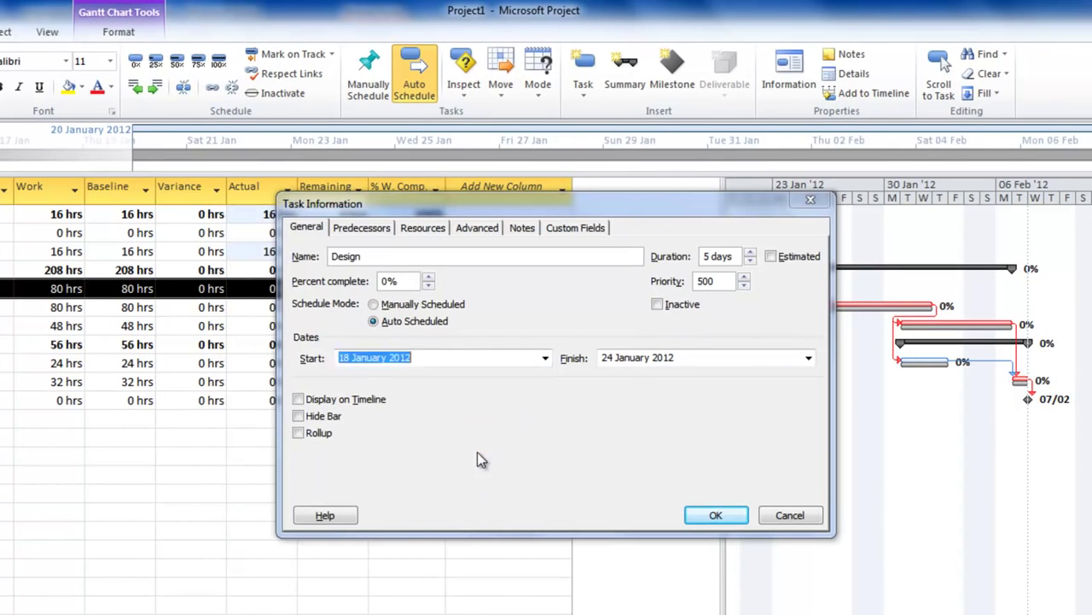
click(714, 516)
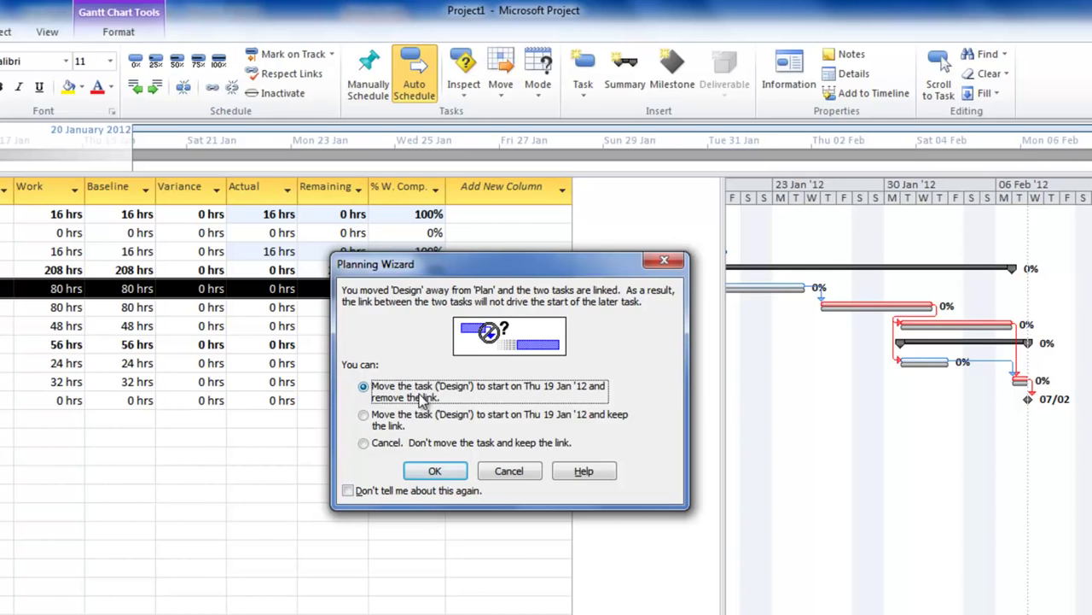
click(364, 416)
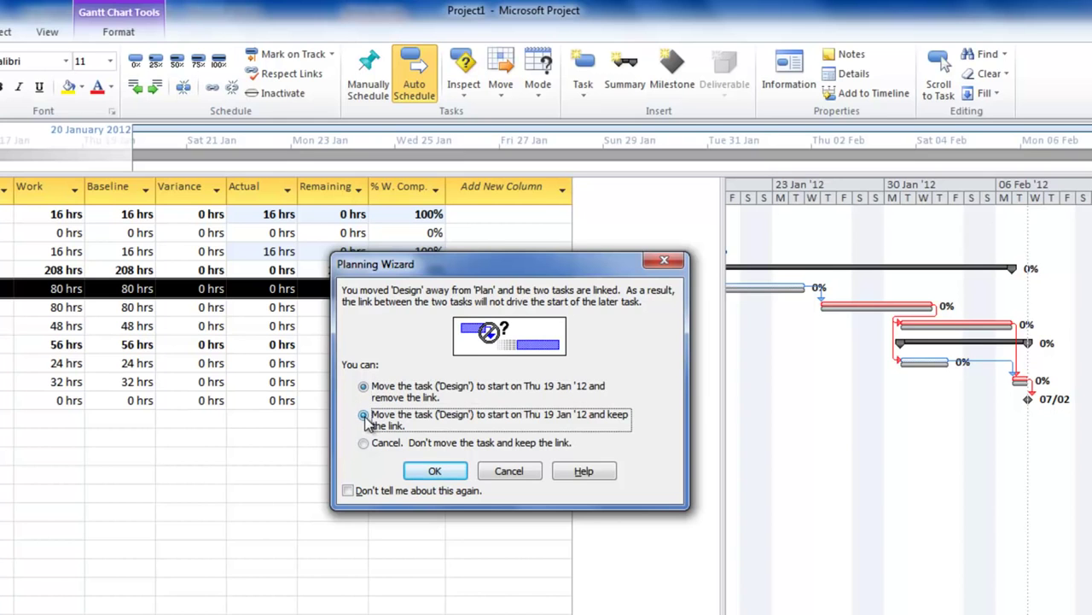
click(435, 472)
- Record 15 hours of actual work on the Design task
drag(725, 524, 274, 469)
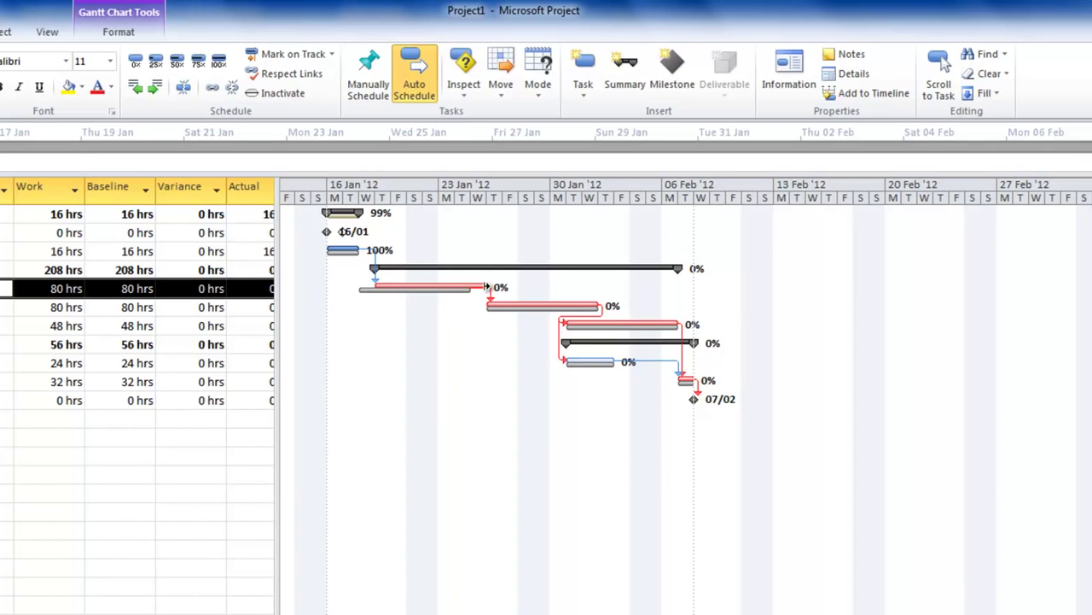
mouse_move(486, 287)
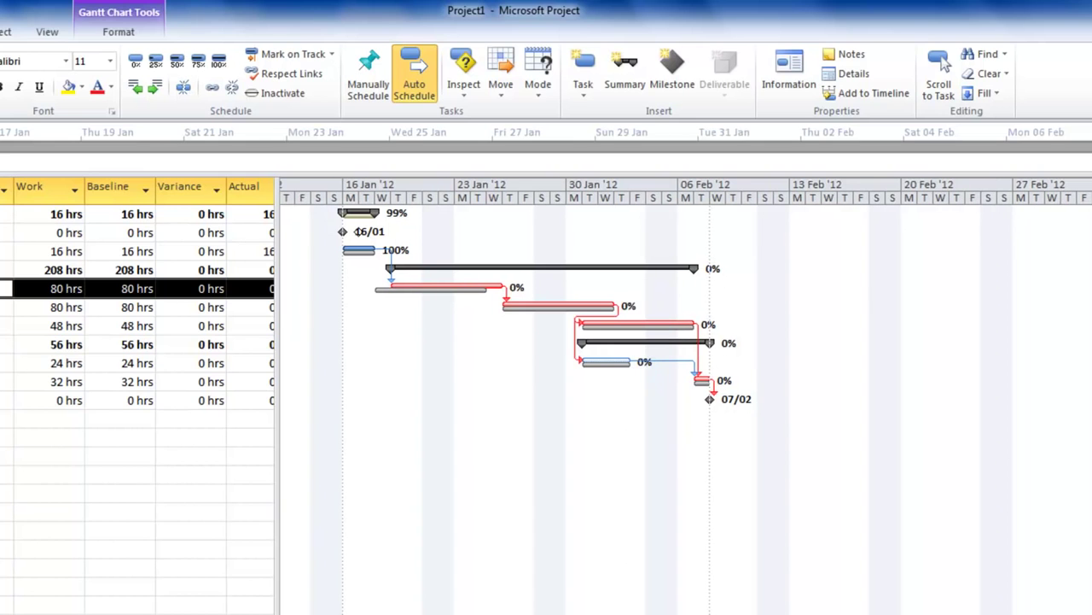
click(271, 289)
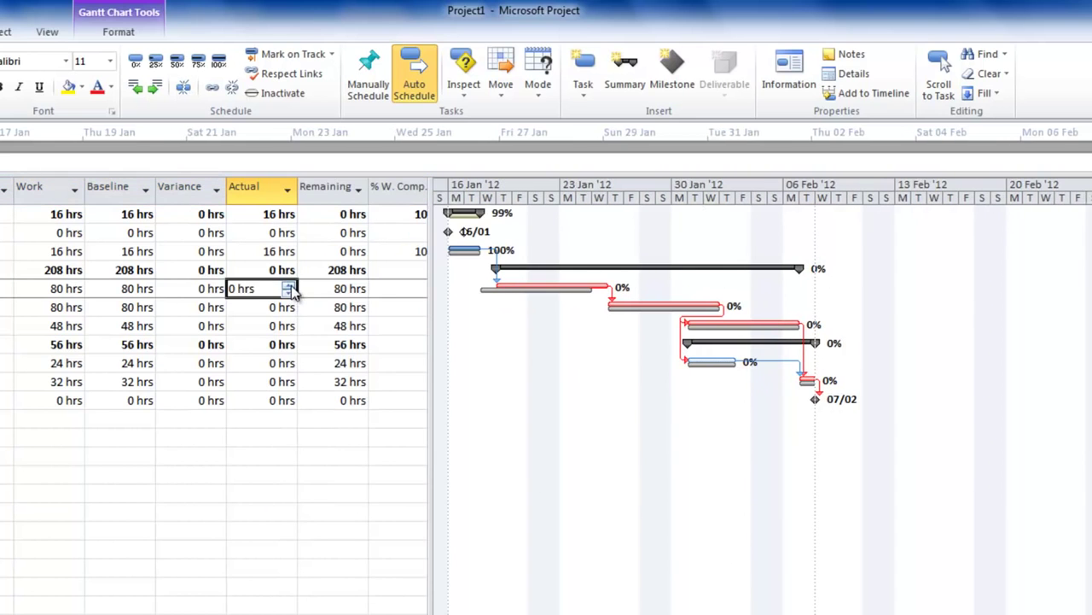
click(289, 287)
click(290, 287)
click(289, 287)
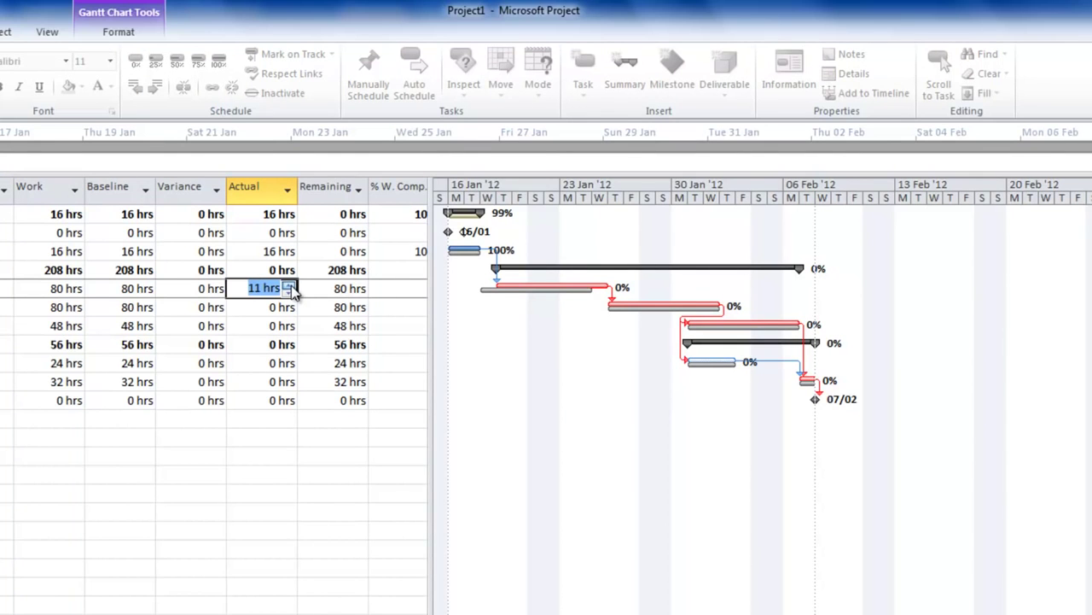
click(348, 288)
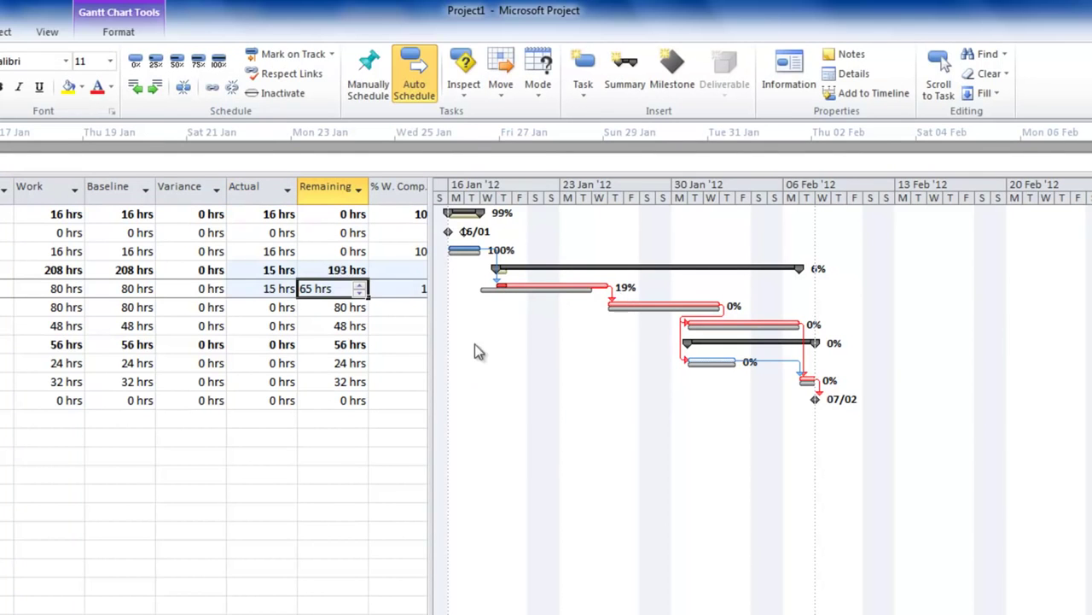
- Set the Design task's actual work to 25 hours and its remaining work to 70 hours
drag(434, 394, 521, 393)
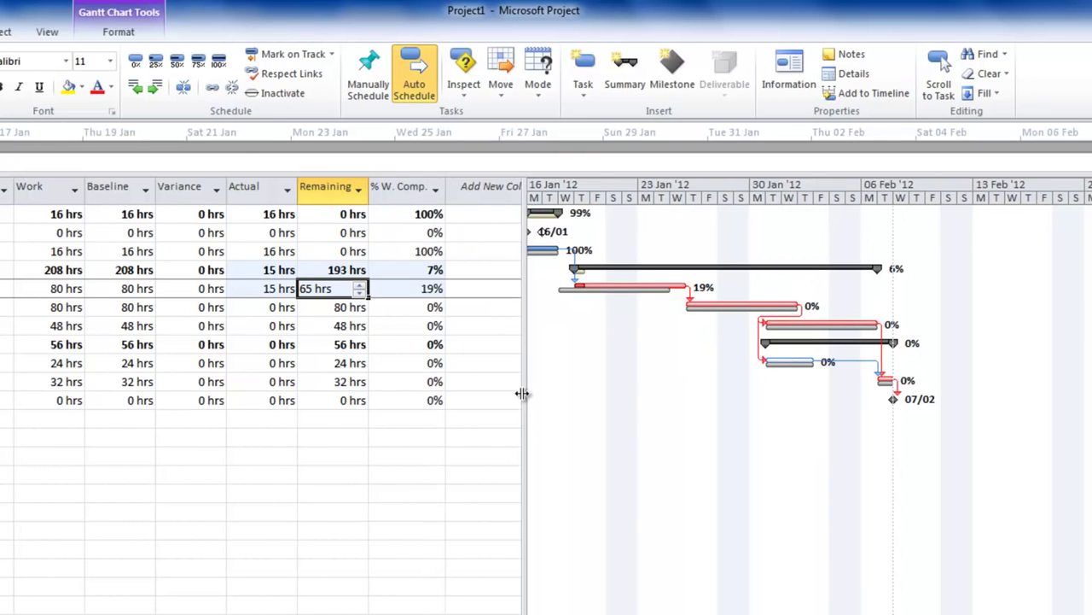
click(431, 288)
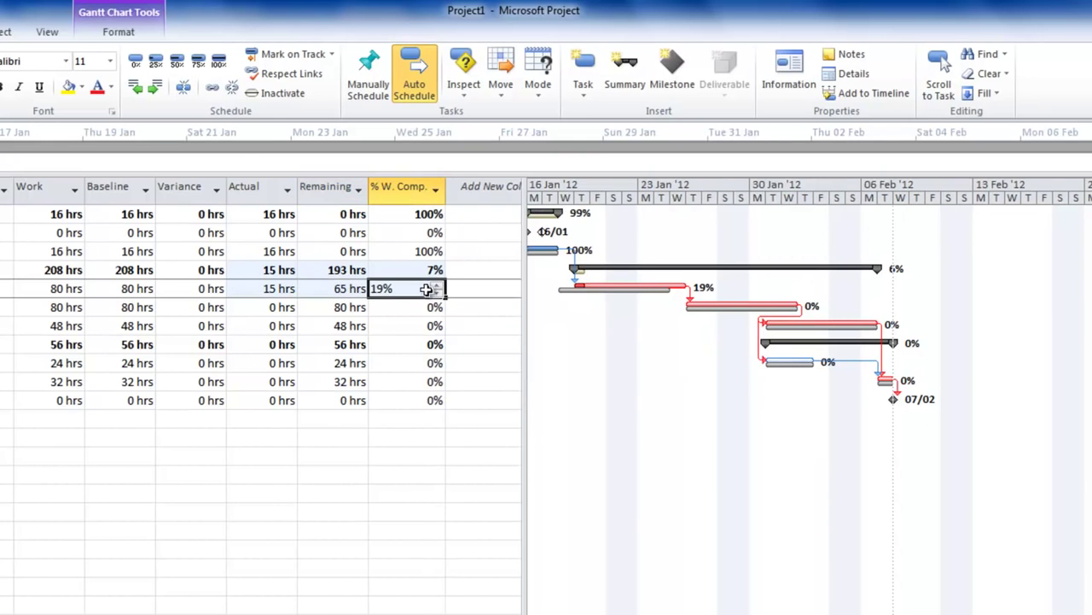
click(355, 289)
click(358, 289)
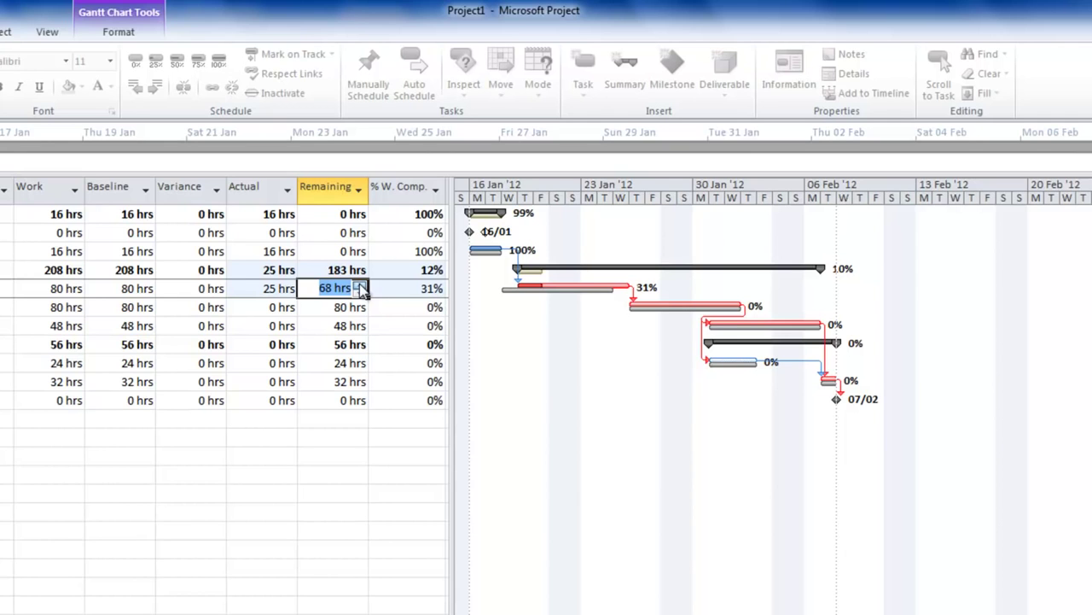
click(274, 289)
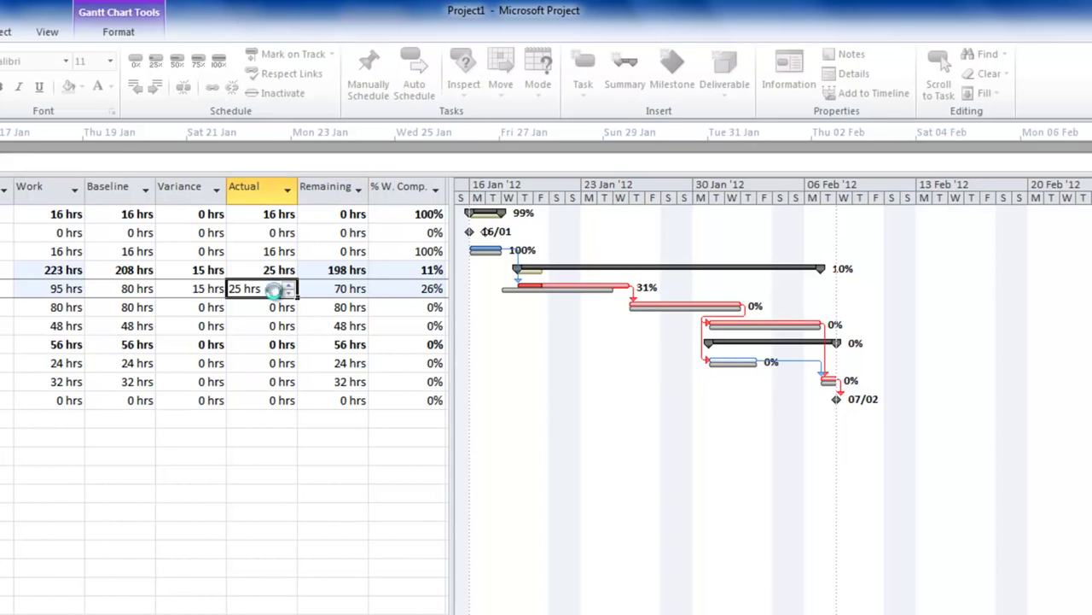
- Set the Build task's remaining work to 199 hours
click(637, 307)
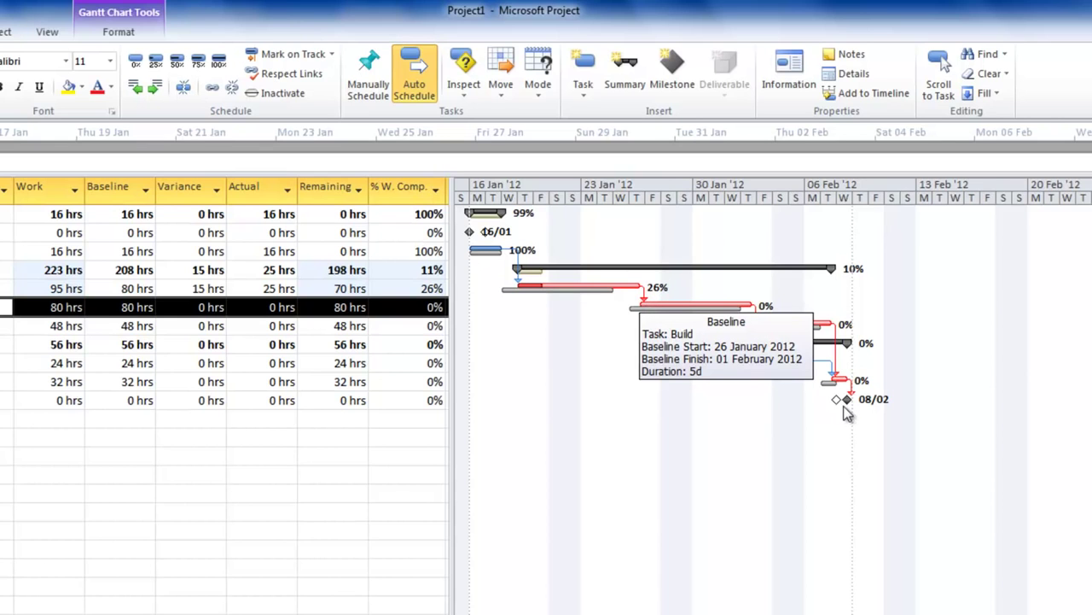
click(341, 309)
text(199)
click(286, 309)
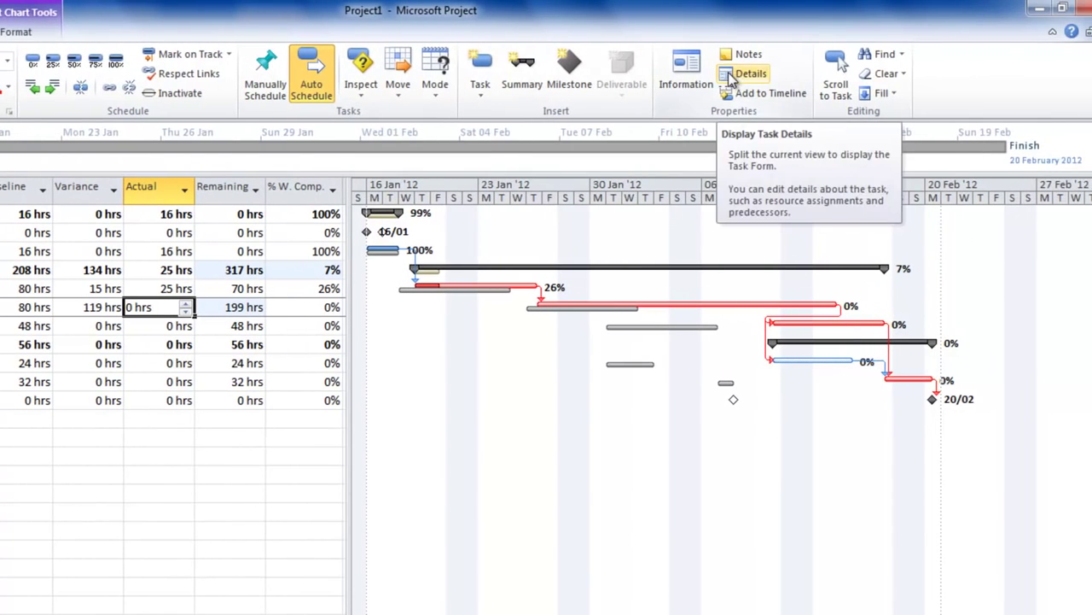
- Split the view to show the task details form and display the Design task in it
click(734, 75)
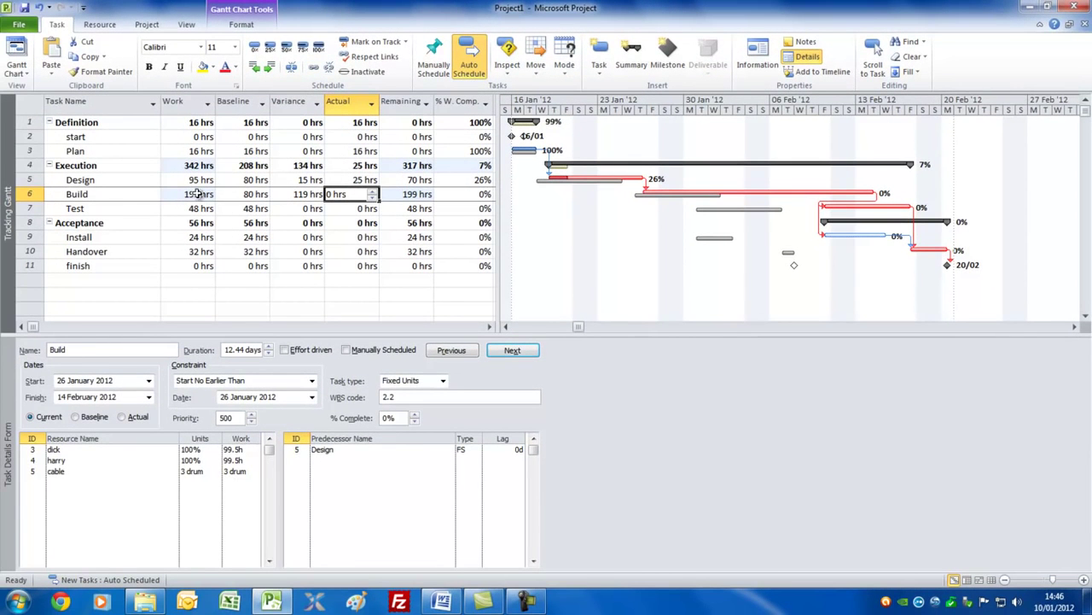
click(115, 194)
click(117, 166)
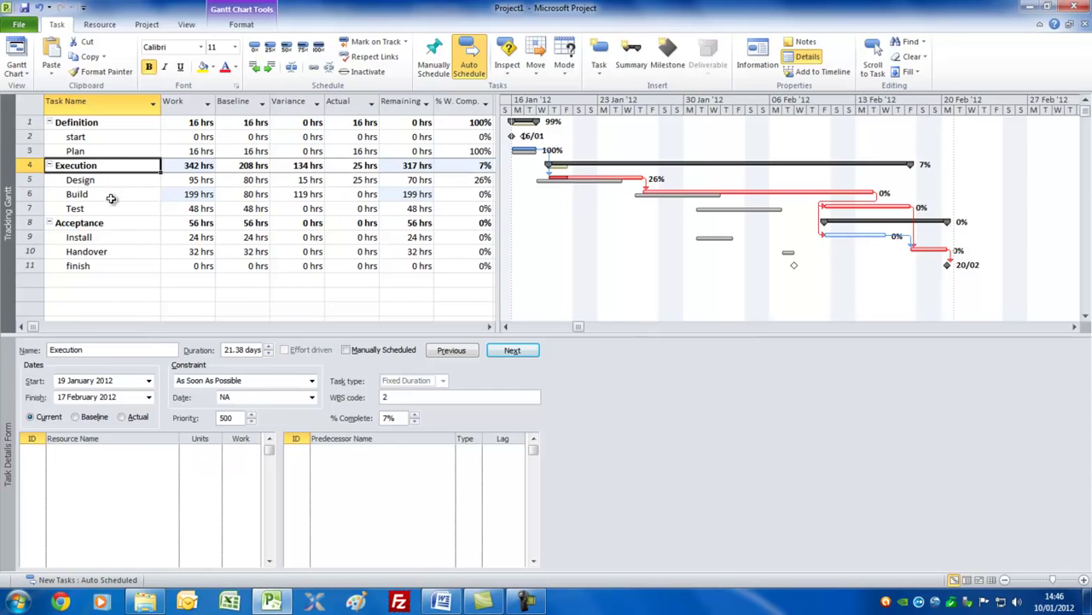
click(111, 195)
click(122, 181)
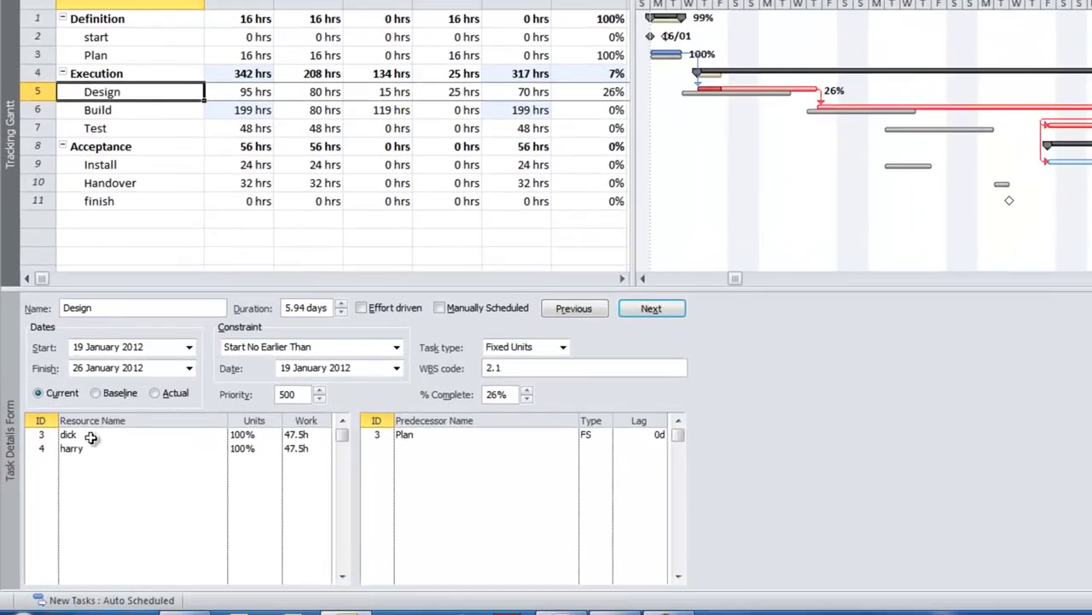
- Switch the Design task's details form to show the work figures of its assigned resources
click(68, 450)
click(143, 420)
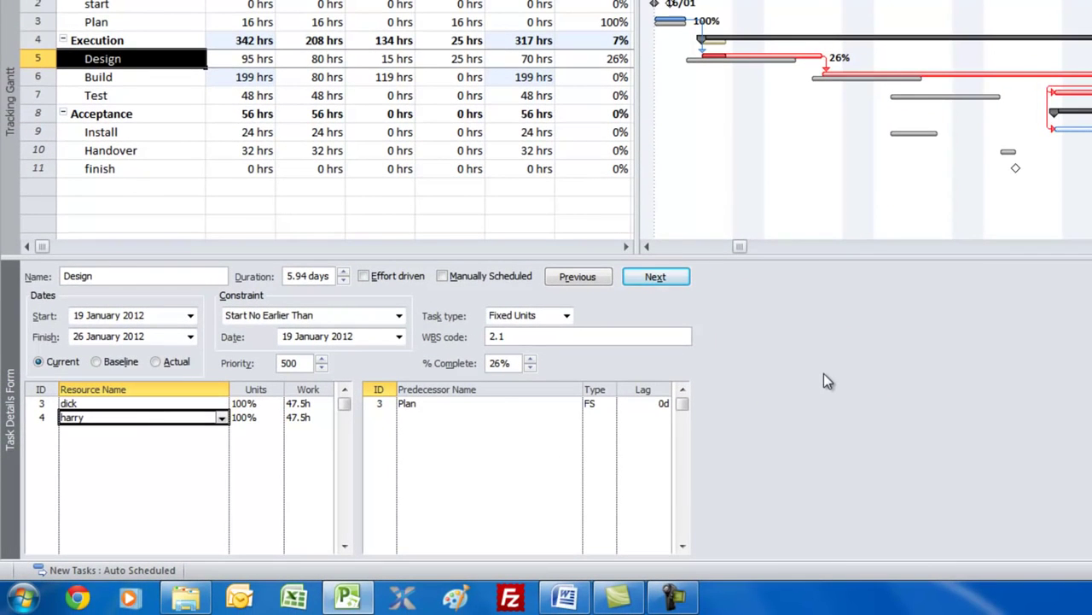
right_click(824, 373)
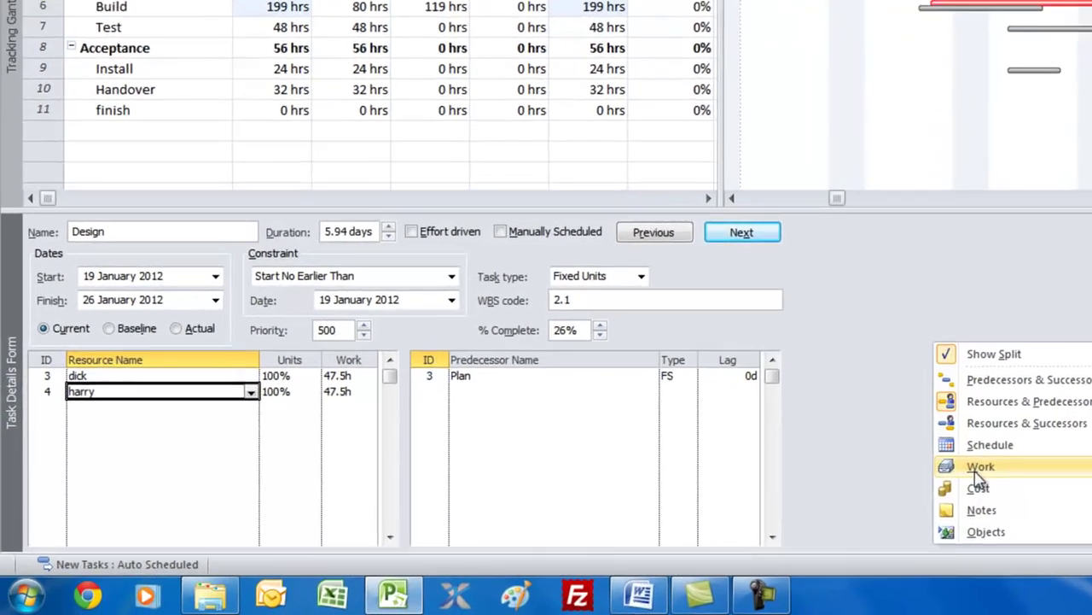
click(862, 484)
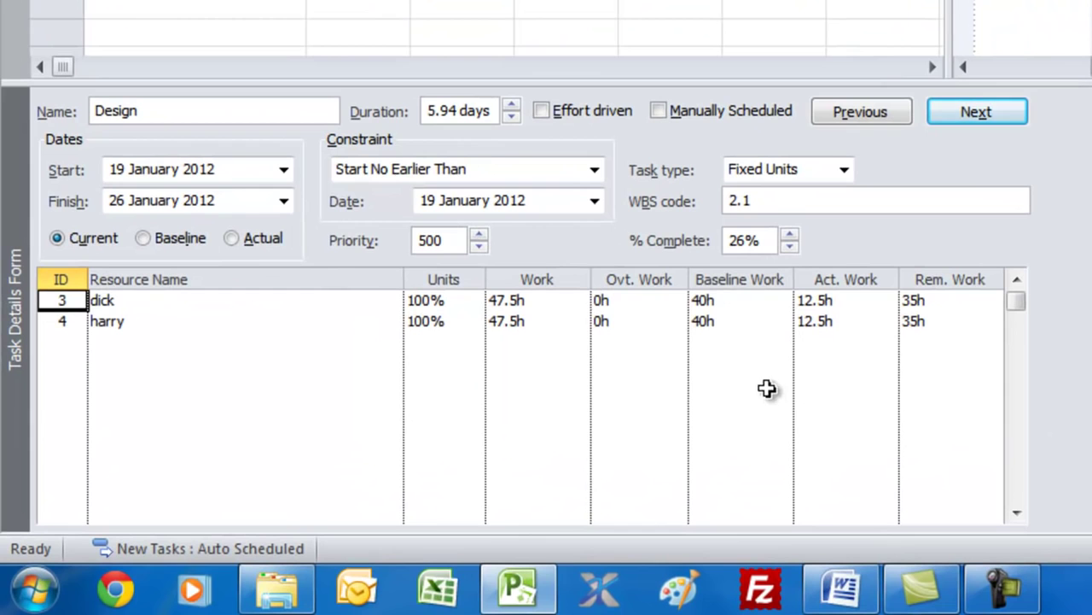
- Set the remaining work of the Design task's first assigned resource (ID 3) to 40h
click(819, 299)
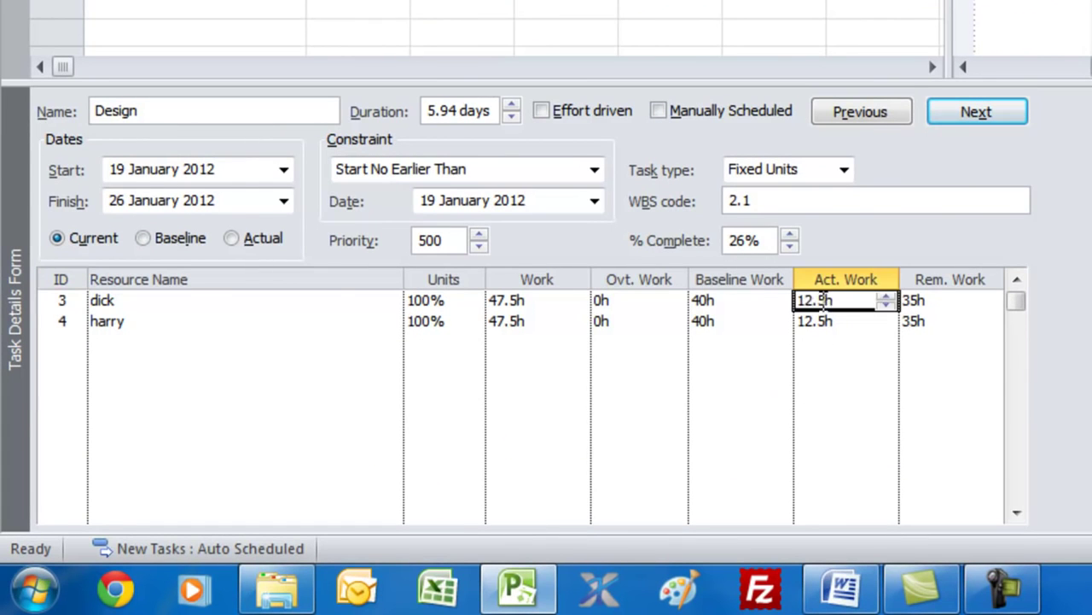
click(933, 301)
click(821, 323)
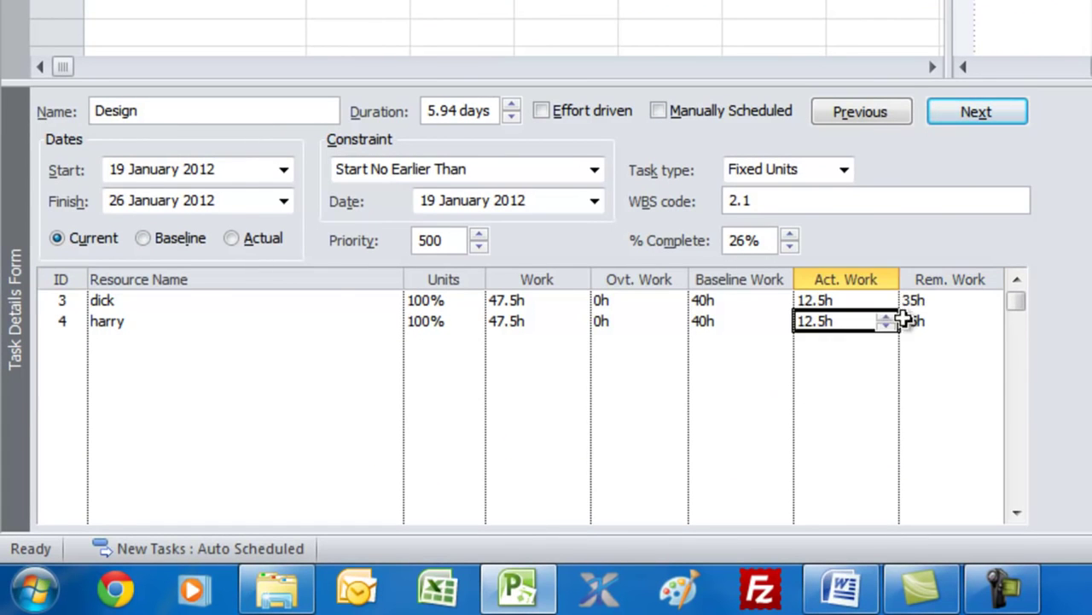
click(928, 321)
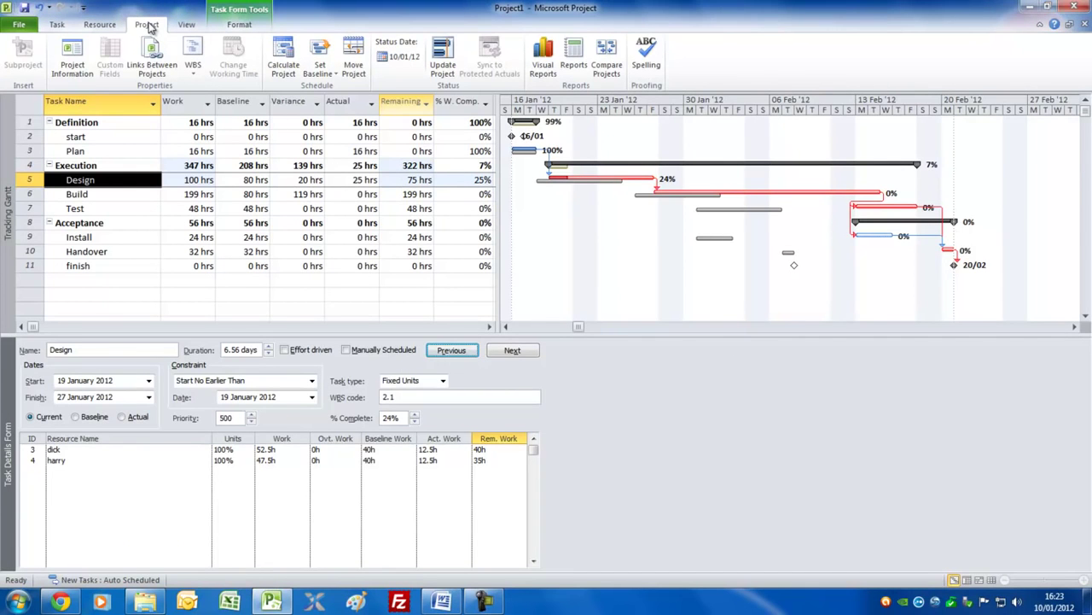
- Look through the available cost reports and close the reports without generating any
click(577, 52)
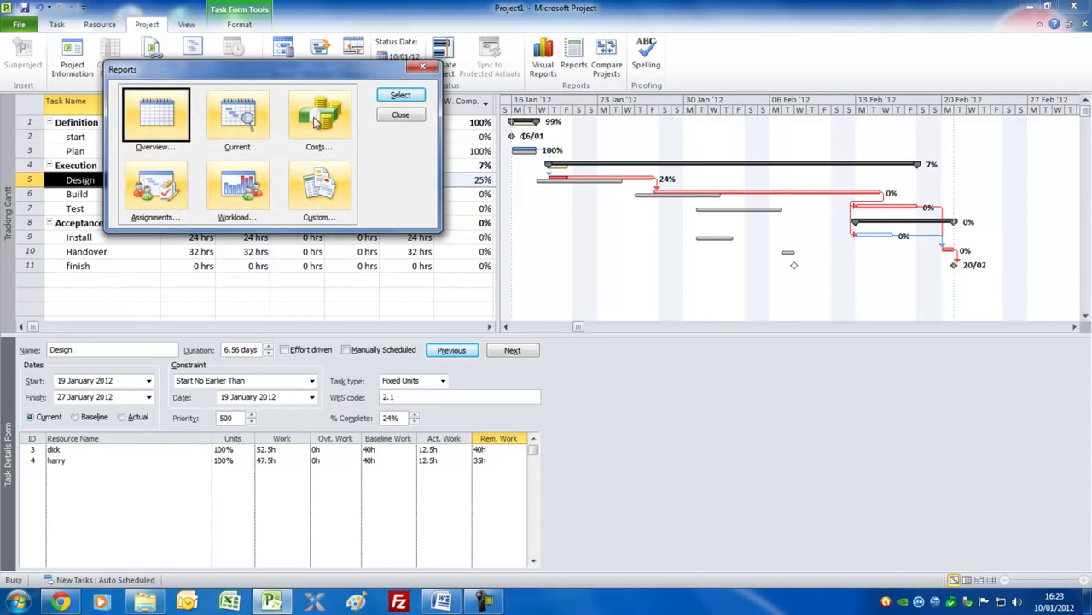
click(340, 152)
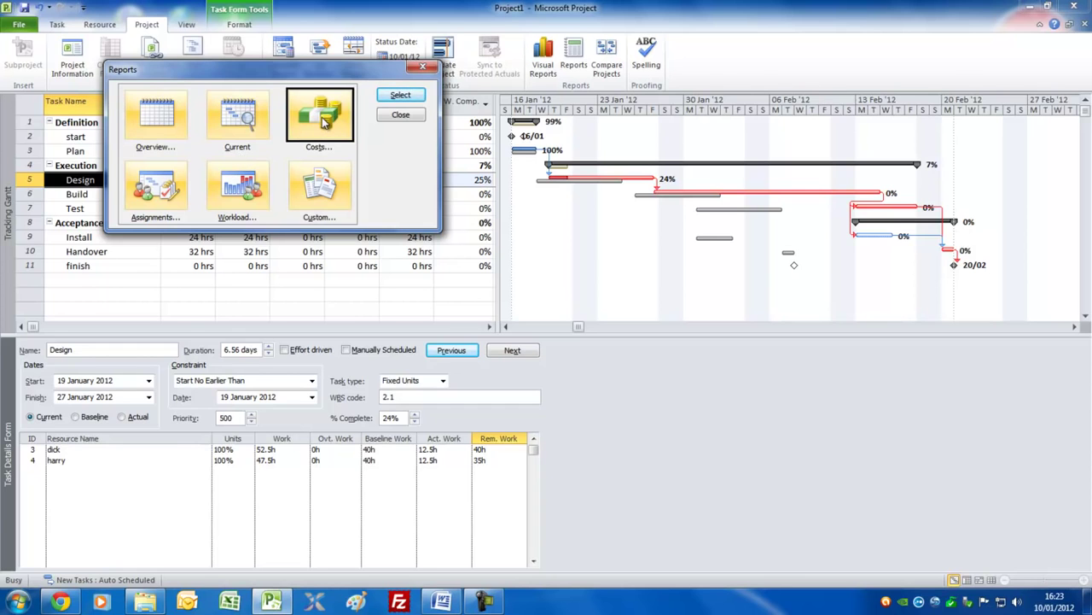
double_click(324, 122)
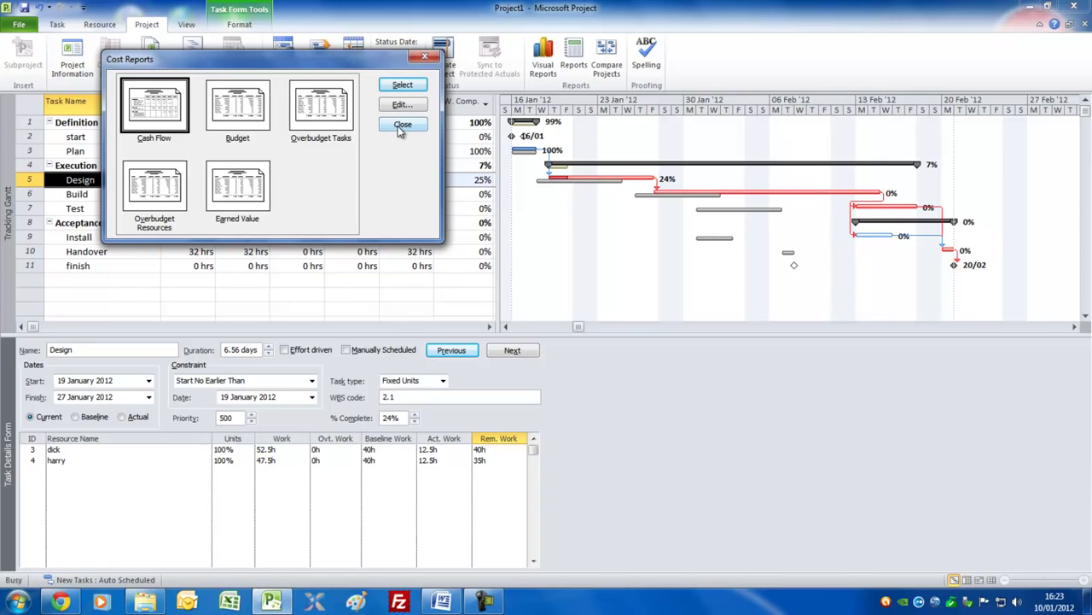
click(402, 126)
click(401, 118)
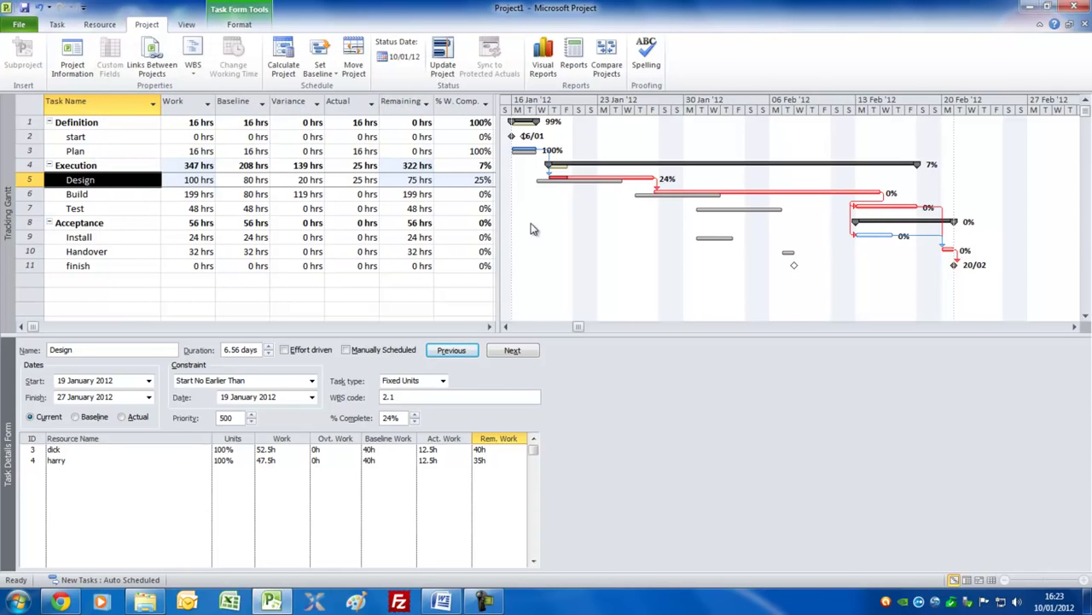